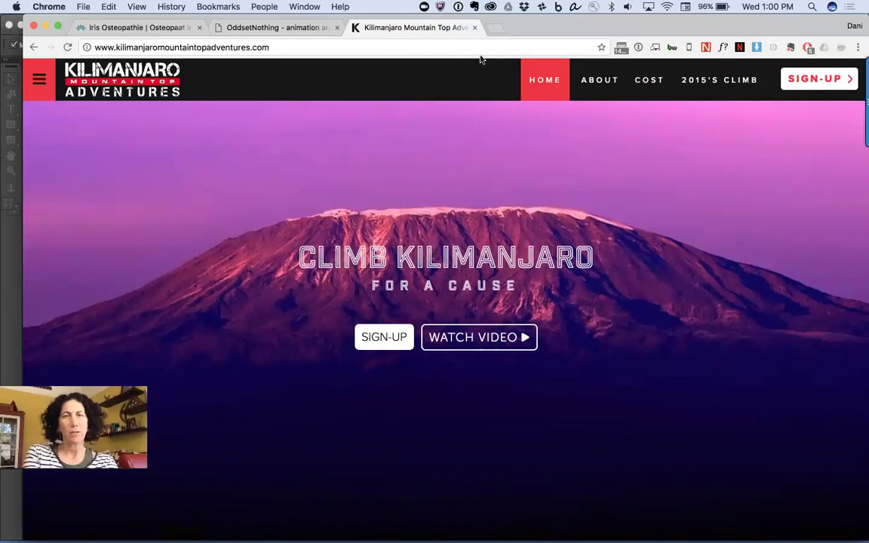
pyautogui.hotkey('ctrl', 'Right')
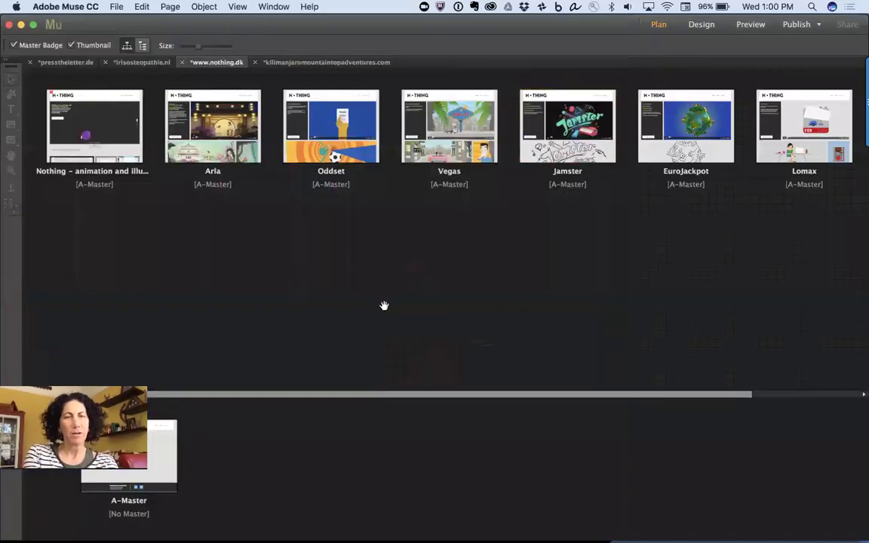
# Load muse.adobe.com in a new Chrome tab.
pyautogui.press('super+Tab')
pyautogui.press('super+Tab')
pyautogui.press('super+t')
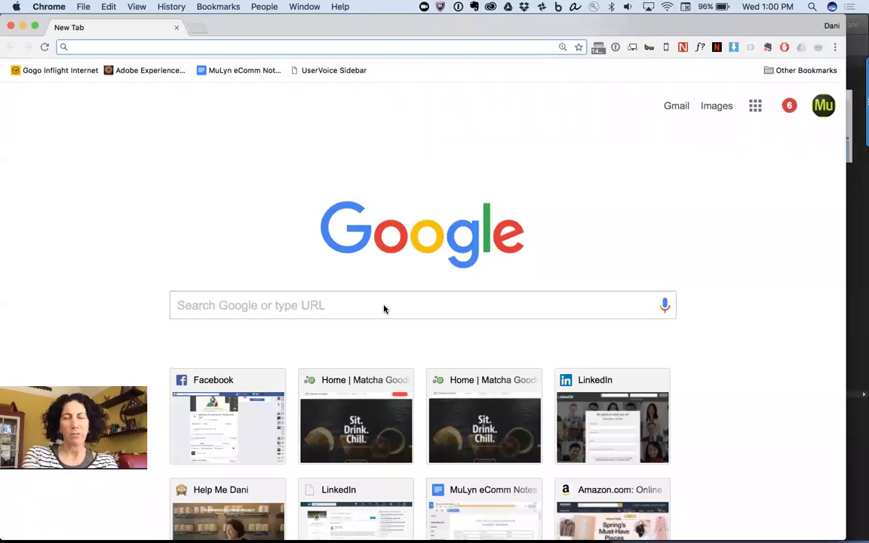
pyautogui.write('muse.adobe.com')
pyautogui.press('Return')
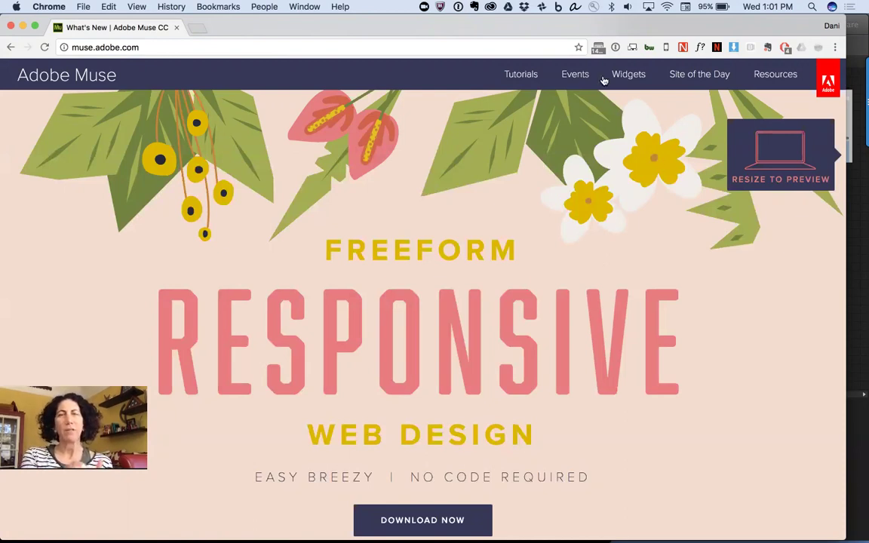
# Go to the Muse Events page, then to the Site of the Day showcase featuring Troy Bar.
pyautogui.click(579, 76)
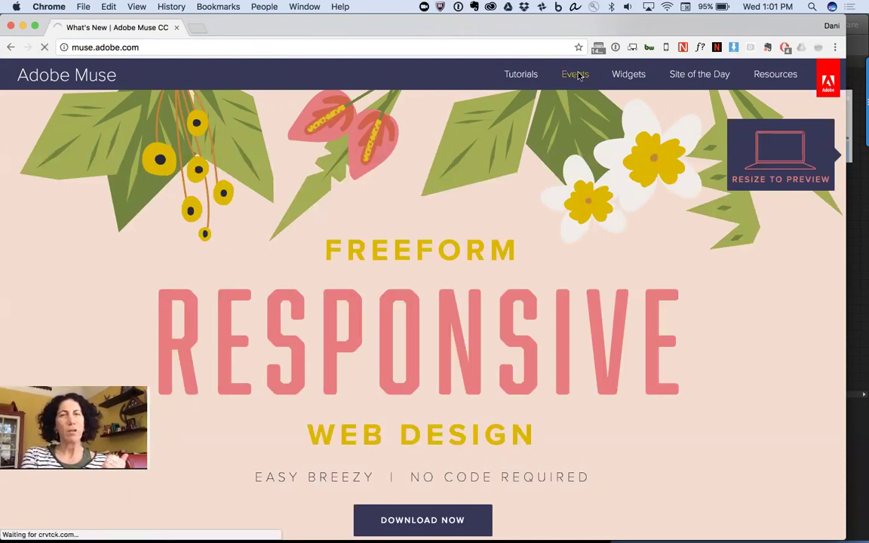
pyautogui.click(11, 46)
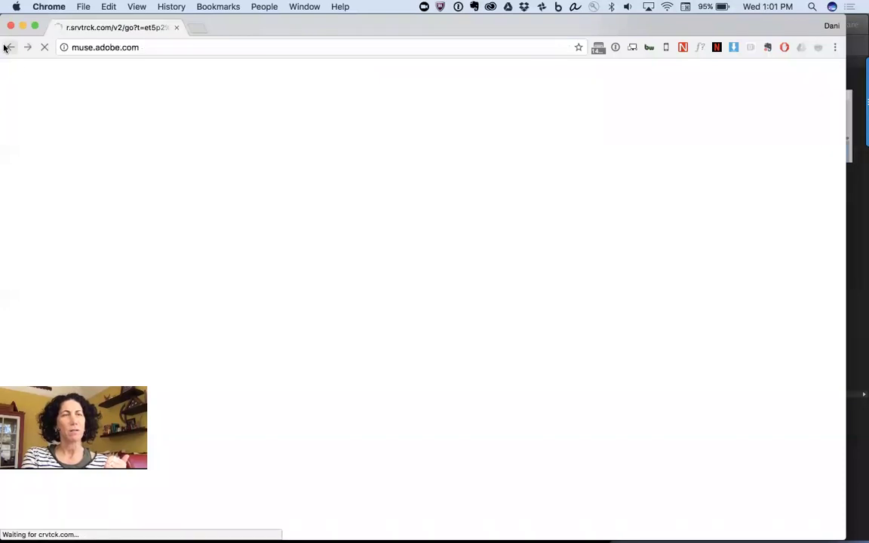
pyautogui.click(11, 49)
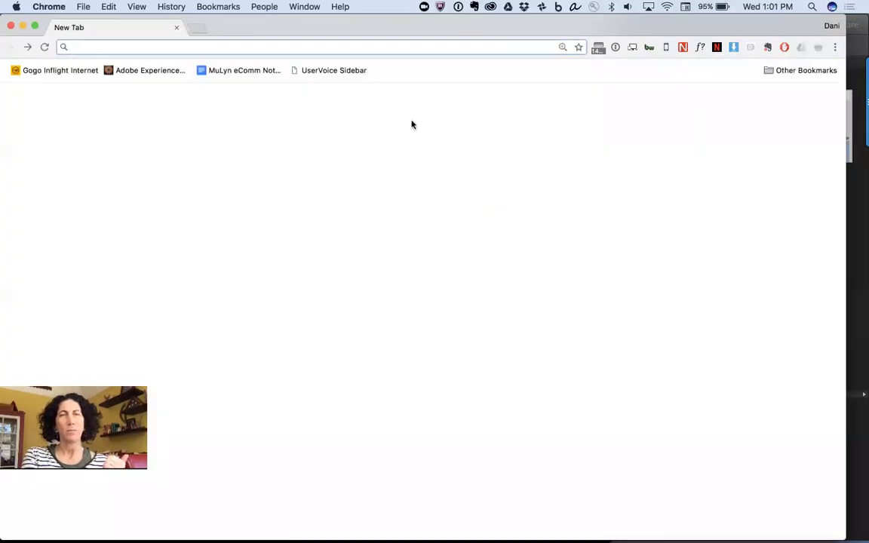
pyautogui.click(30, 48)
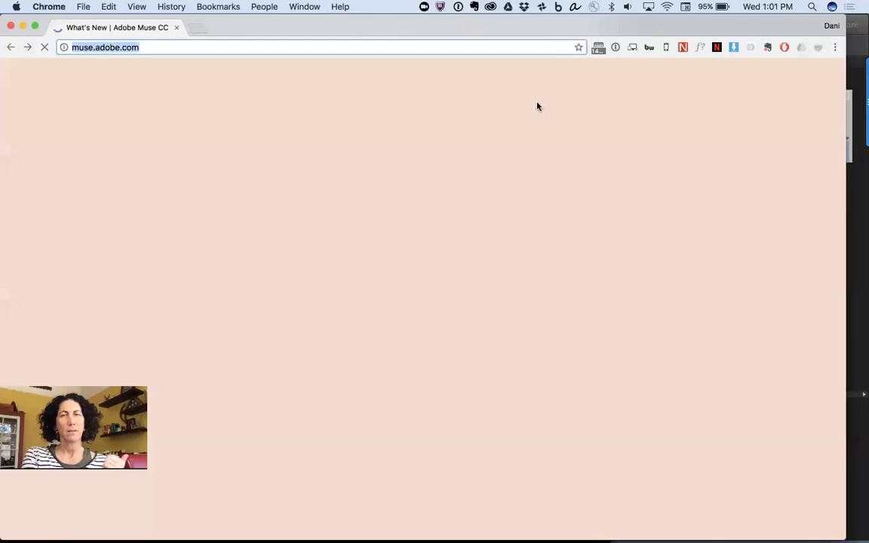
pyautogui.click(582, 77)
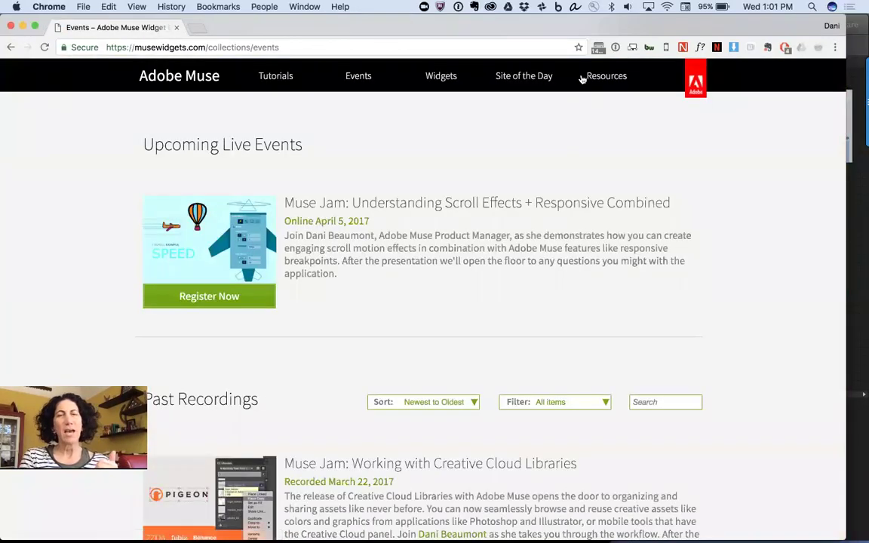
pyautogui.scroll(-5, 537, 171)
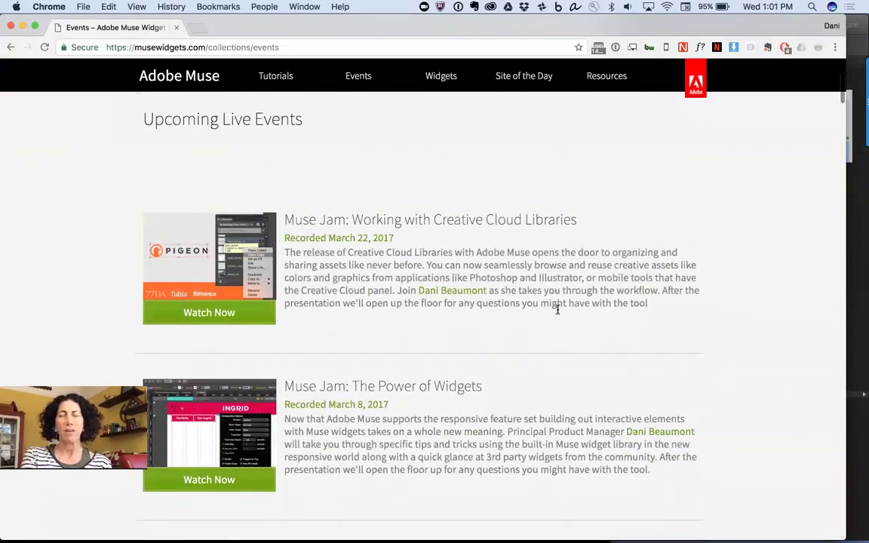
pyautogui.click(549, 80)
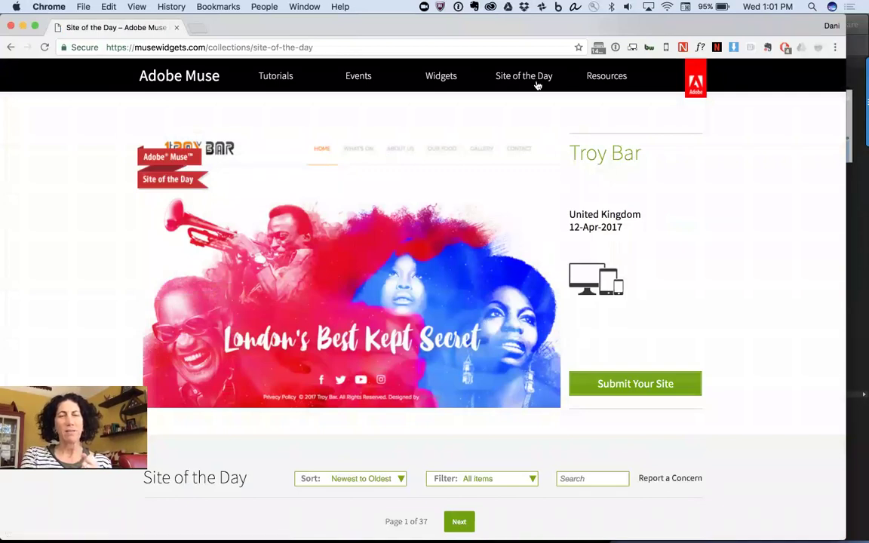
# Scroll down to the thumbnail grid with Press the Letter, Germany, then back up slightly to the header.
pyautogui.scroll(-3, 736, 177)
pyautogui.scroll(-6, 737, 178)
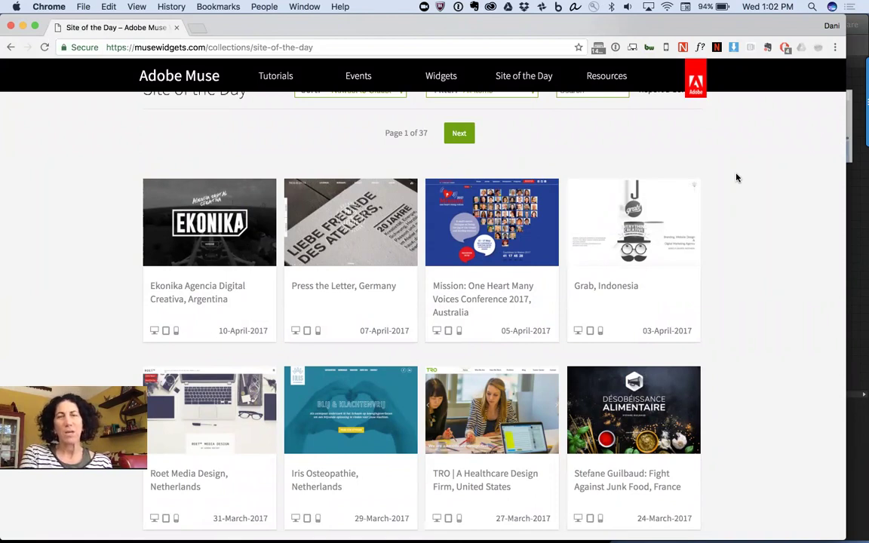
pyautogui.scroll(2, 737, 178)
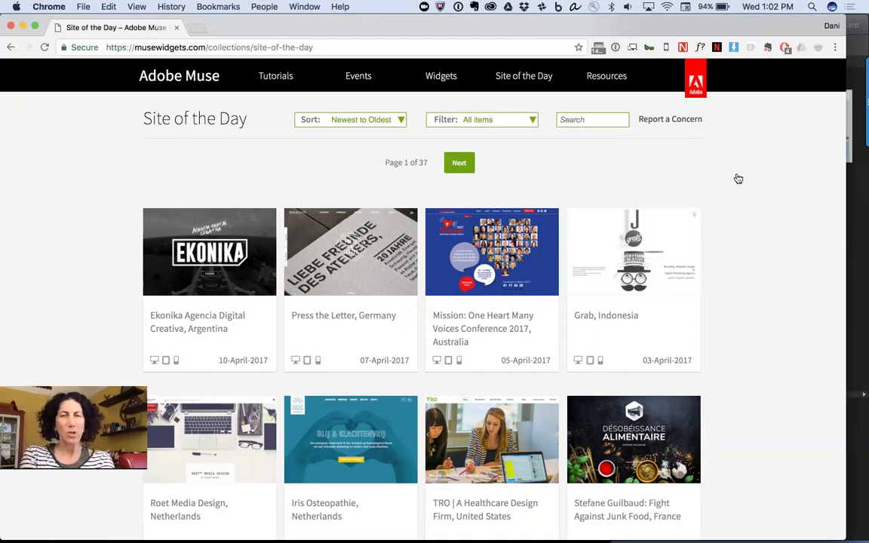
# Cycle through Muse and Chrome to bring up the 'Muse Jam: How Did from SOD' Evernote note.
pyautogui.press('super+Tab')
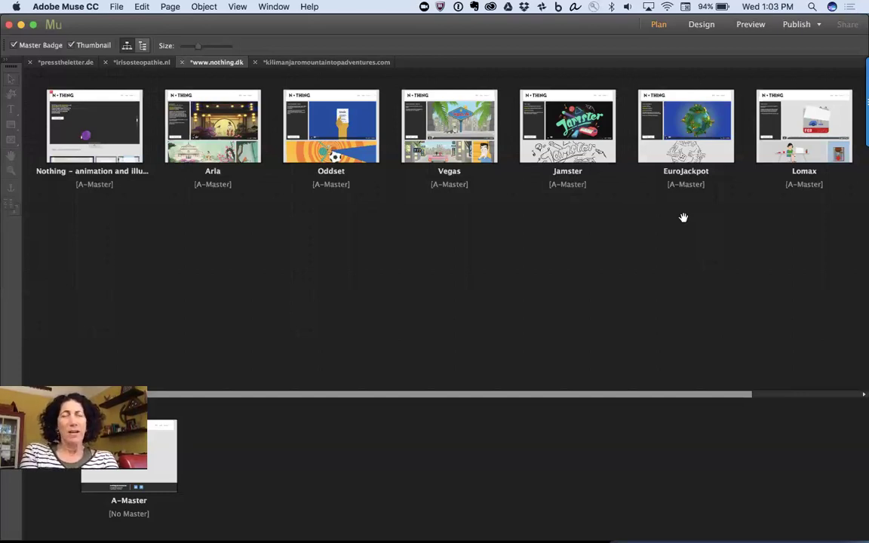
pyautogui.press('super+Tab')
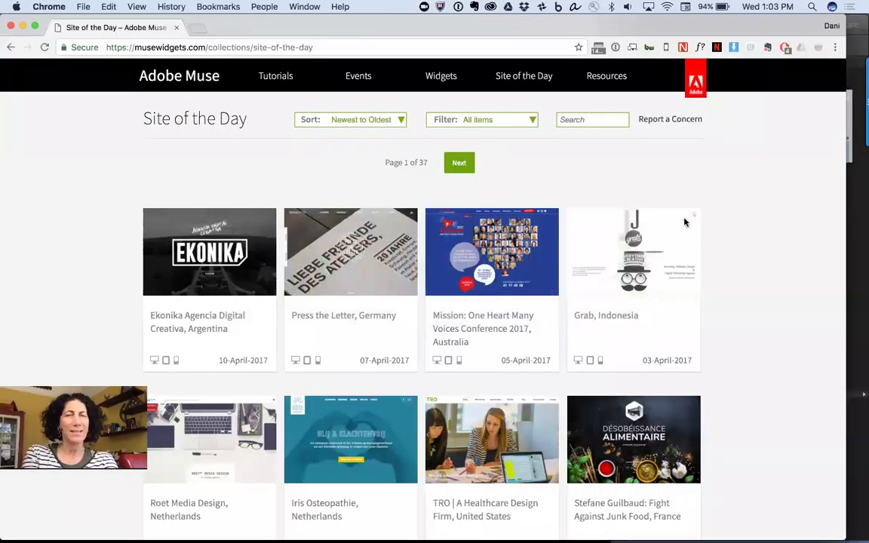
pyautogui.press('super+Tab')
pyautogui.press('super+Tab')
pyautogui.press('super+Tab')
pyautogui.press('super+Tab')
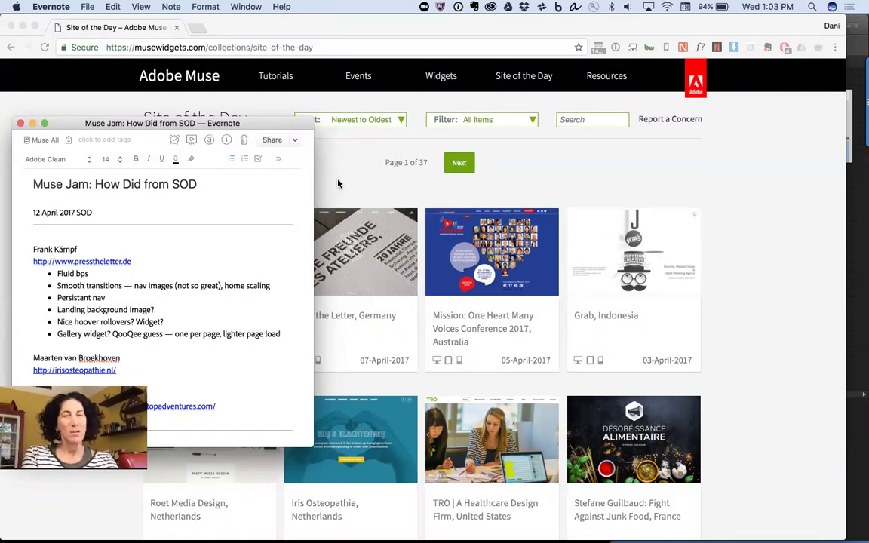
# Bring the Kilimanjaro site window forward from Chrome's Window menu and reposition it.
pyautogui.press('super+Tab')
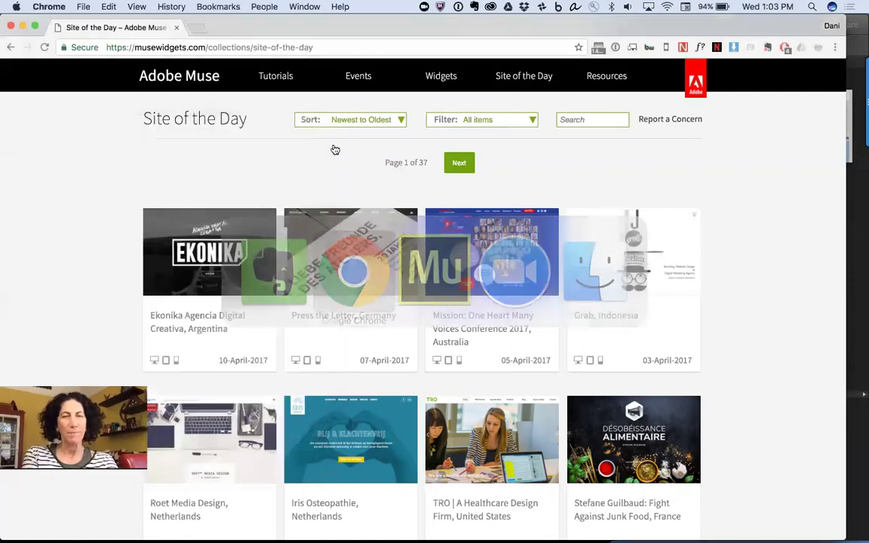
pyautogui.click(303, 6)
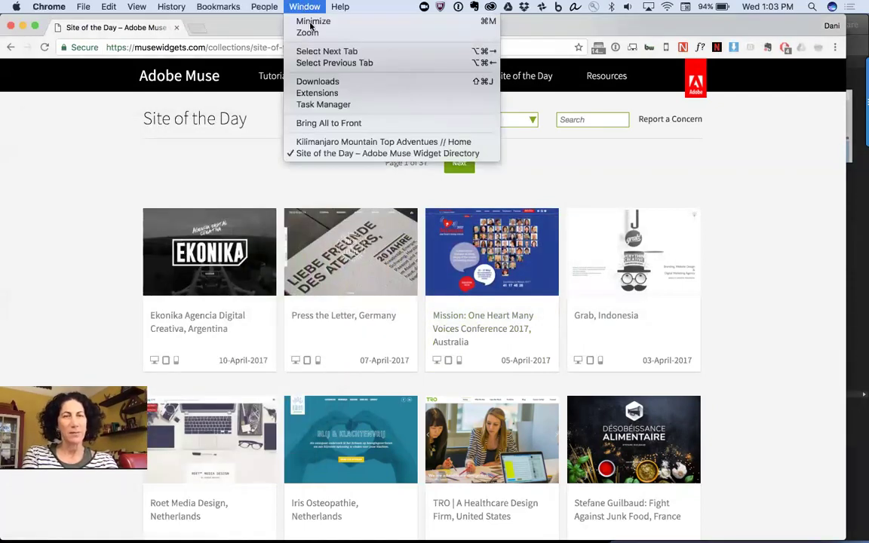
pyautogui.click(330, 143)
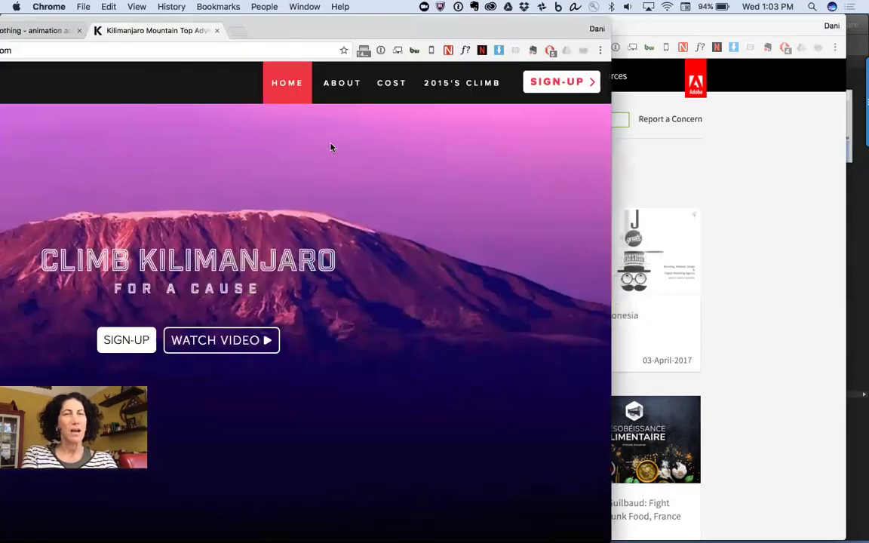
pyautogui.moveTo(272, 29); pyautogui.dragTo(540, 22)
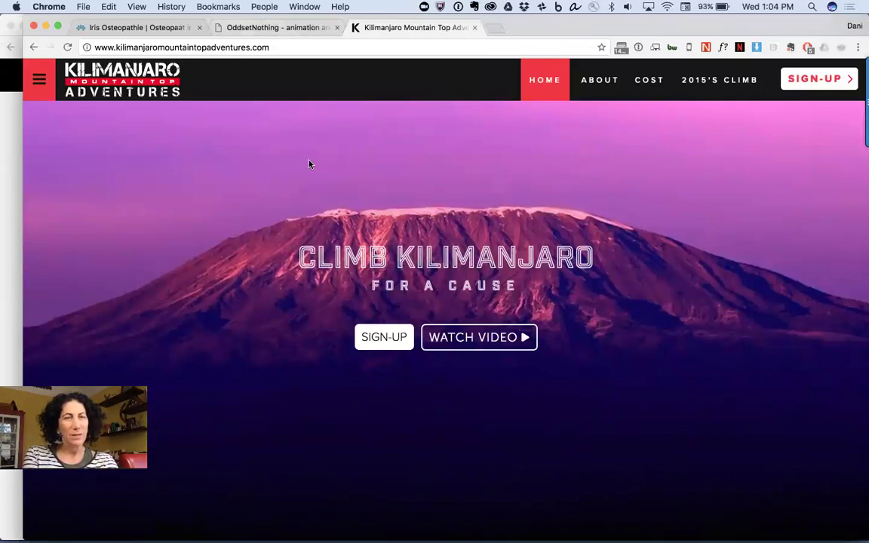
pyautogui.press('super+Tab')
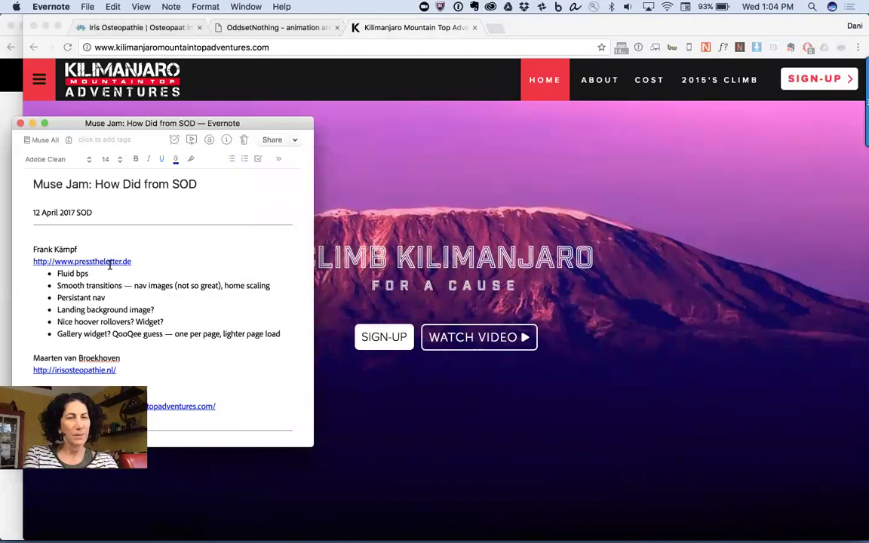
pyautogui.moveTo(133, 262); pyautogui.dragTo(30, 260)
pyautogui.press('super+c')
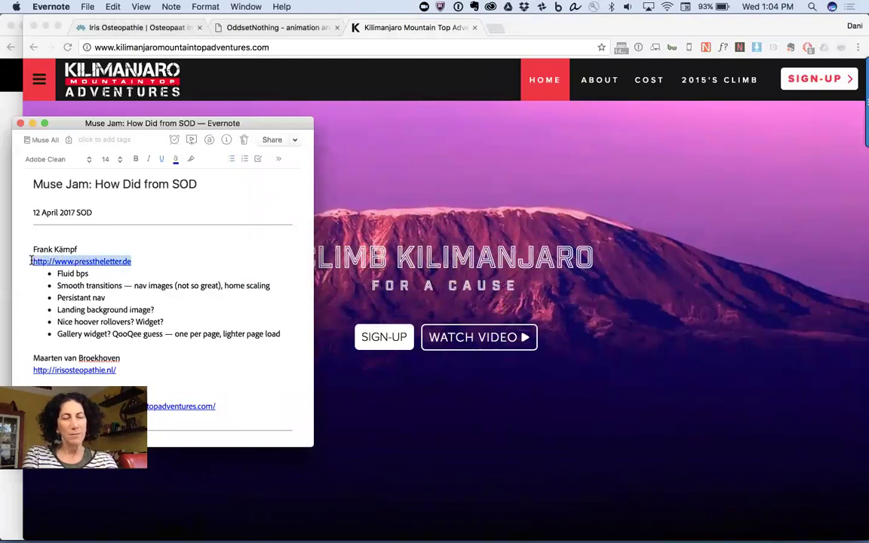
pyautogui.press('super+Tab')
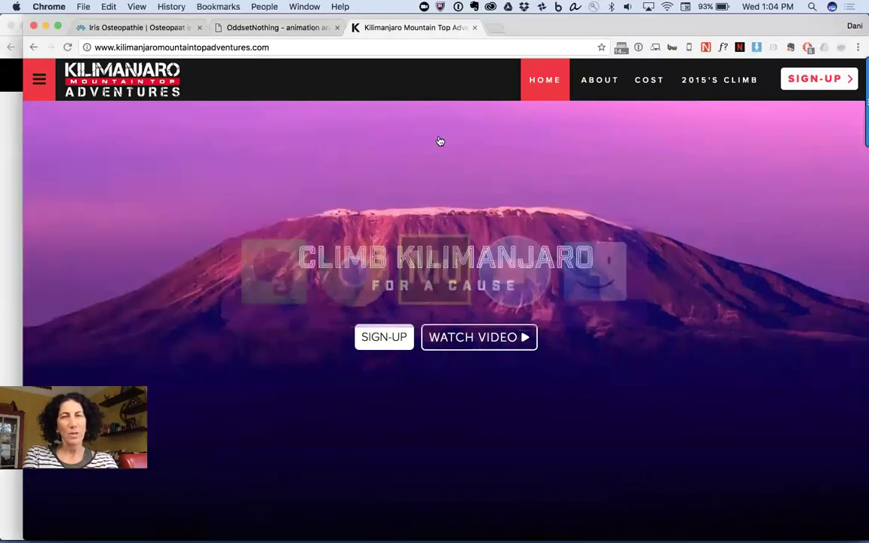
pyautogui.click(494, 30)
pyautogui.press('super+v')
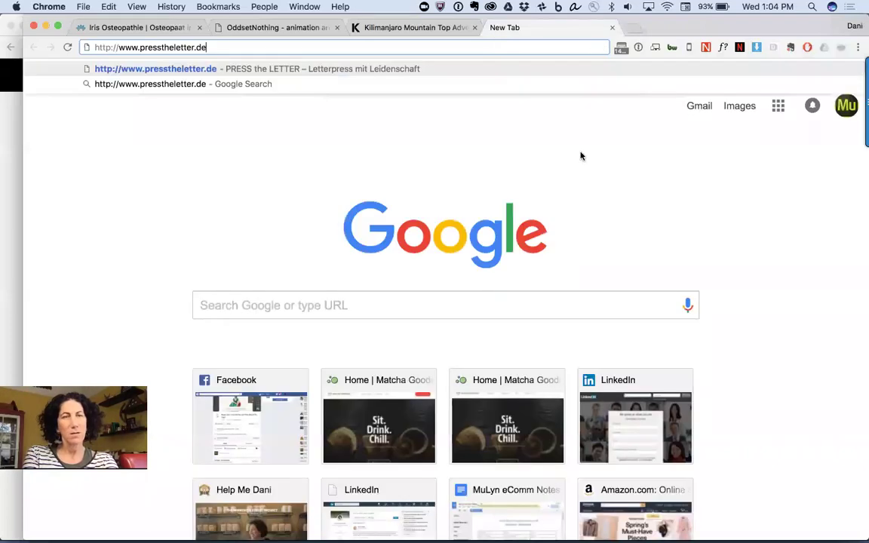
pyautogui.press('Return')
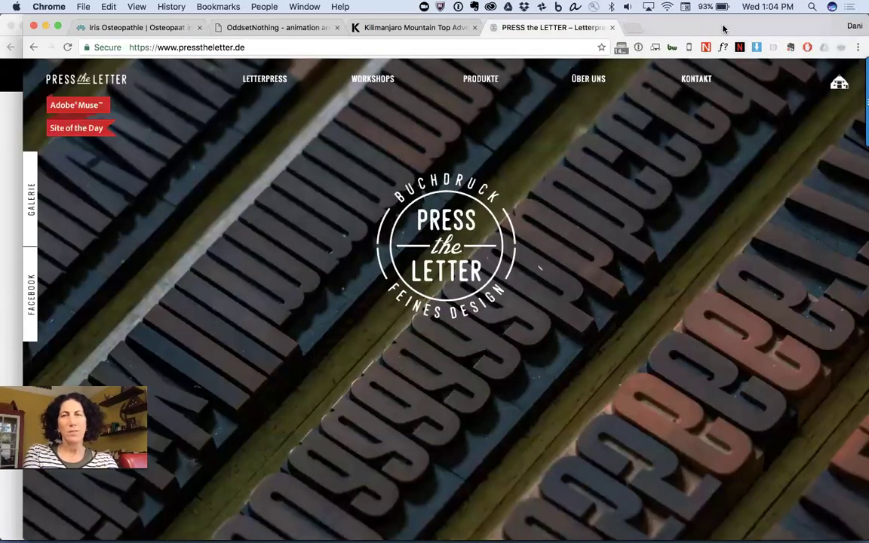
pyautogui.moveTo(723, 28); pyautogui.dragTo(708, 29)
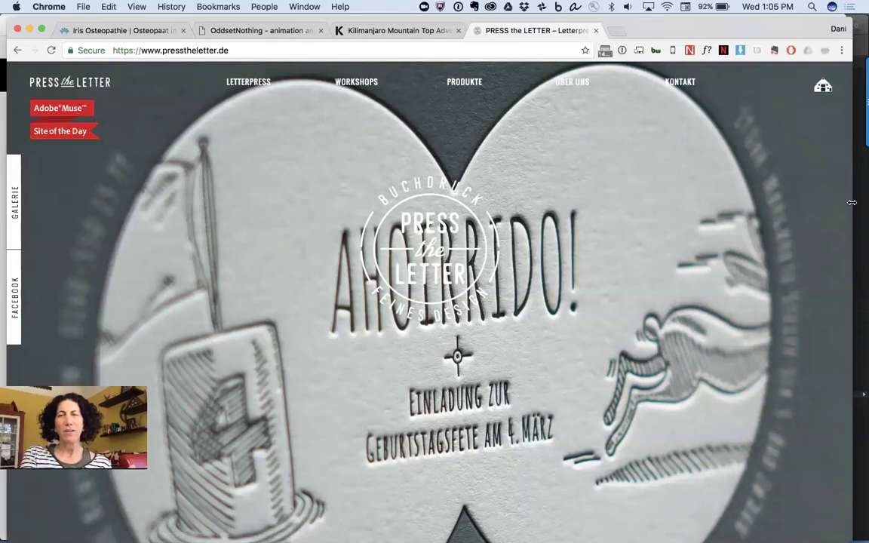
pyautogui.moveTo(852, 202); pyautogui.dragTo(738, 223)
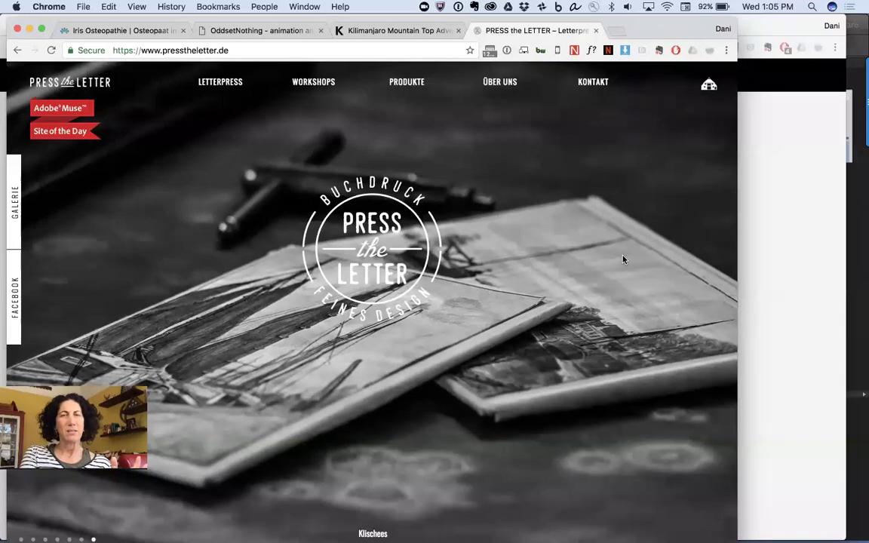
pyautogui.scroll(-10, 623, 259)
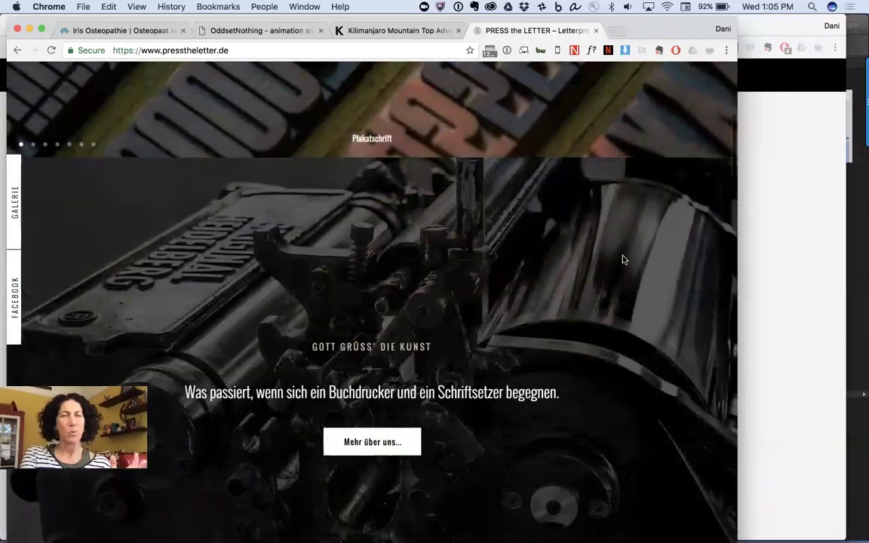
pyautogui.scroll(5, 623, 259)
pyautogui.scroll(-7, 623, 260)
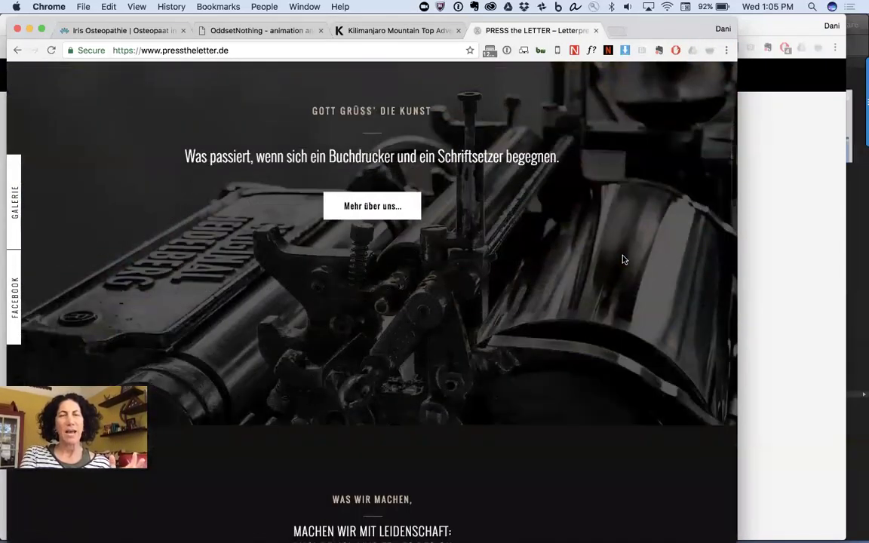
pyautogui.moveTo(738, 238); pyautogui.dragTo(573, 283)
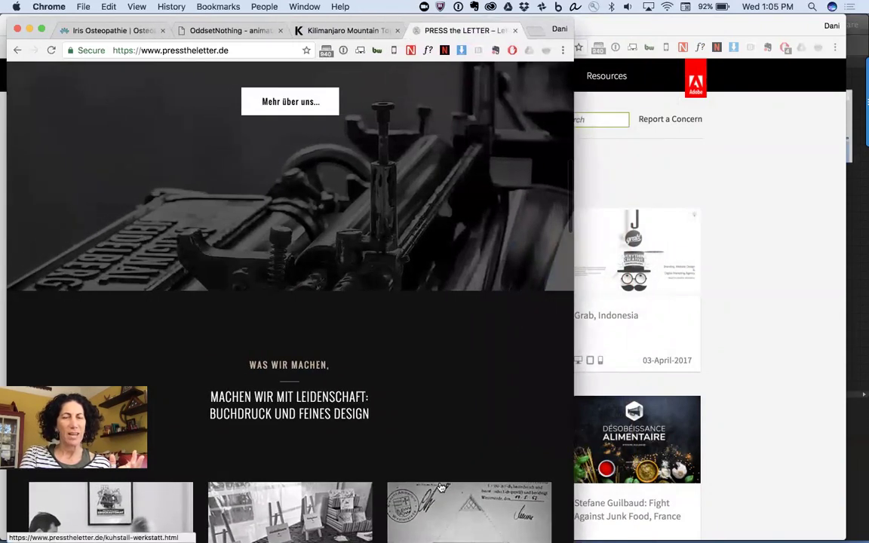
pyautogui.scroll(-3, 479, 353)
pyautogui.scroll(4, 534, 292)
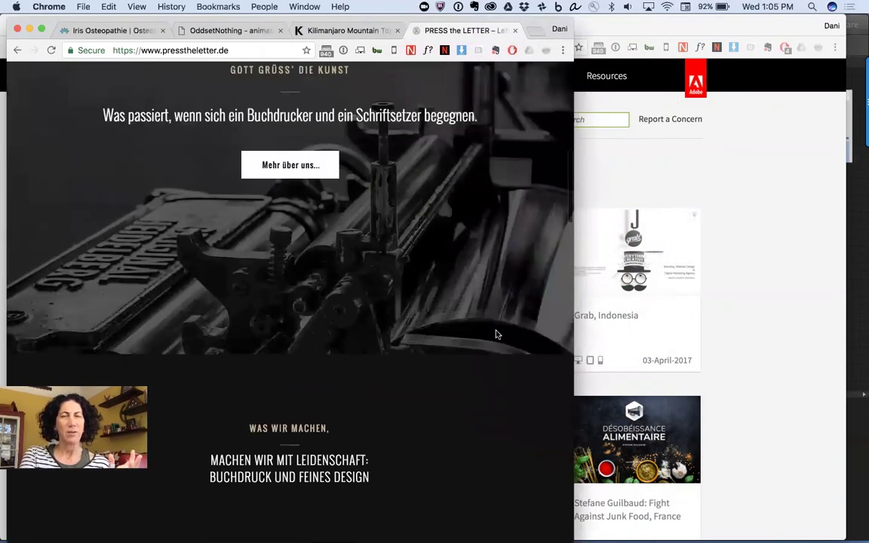
pyautogui.moveTo(572, 250); pyautogui.dragTo(830, 244)
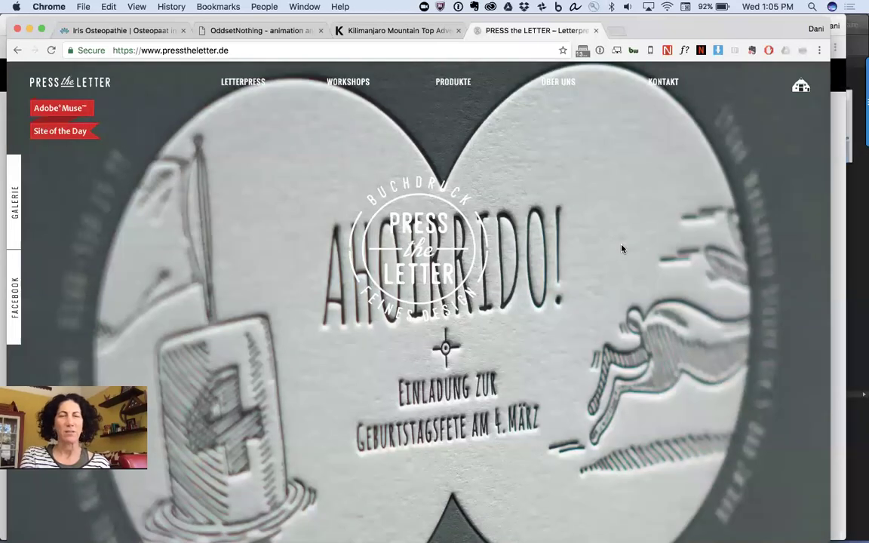
# Scroll through the Was wir machen section and the gallery, then back up to the hero slideshow.
pyautogui.scroll(-2, 622, 249)
pyautogui.scroll(-5, 622, 249)
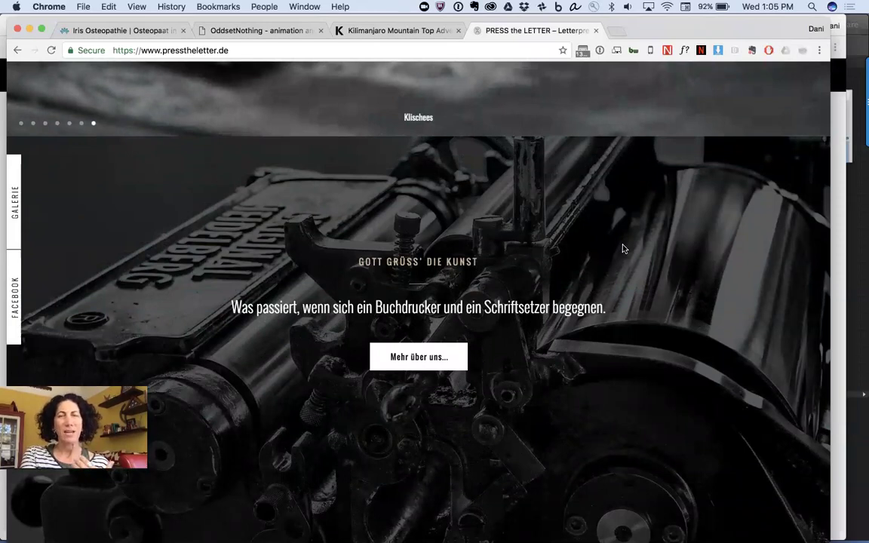
pyautogui.scroll(-2, 715, 296)
pyautogui.scroll(3, 715, 296)
pyautogui.scroll(7, 715, 296)
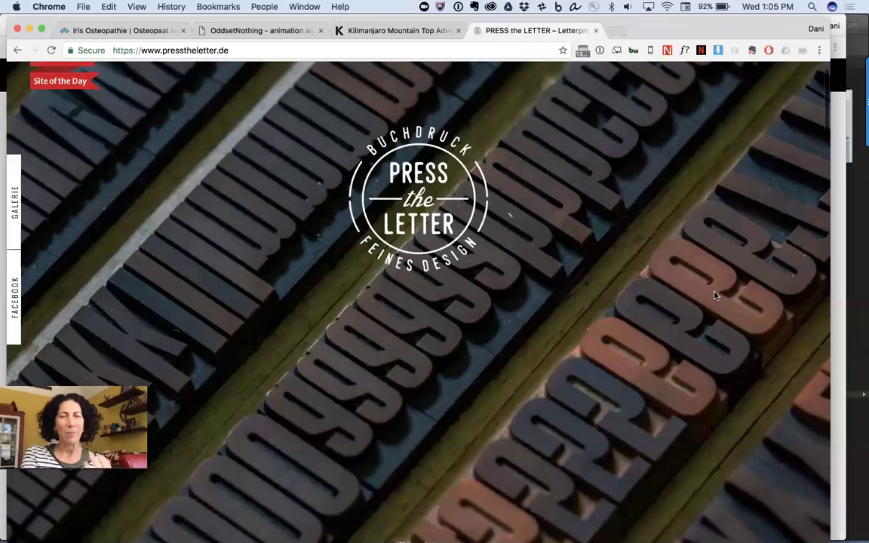
pyautogui.scroll(-7, 715, 296)
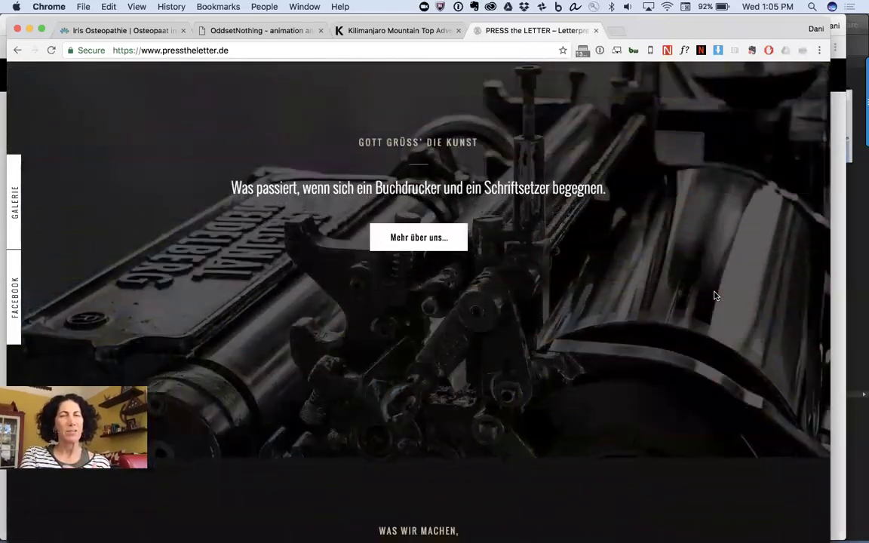
pyautogui.scroll(-2, 715, 296)
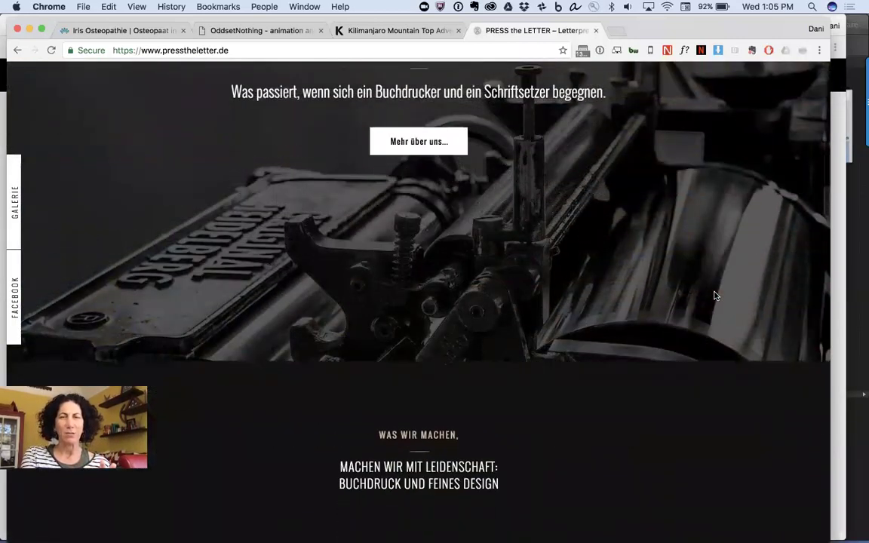
pyautogui.scroll(-2, 753, 305)
pyautogui.scroll(-10, 753, 310)
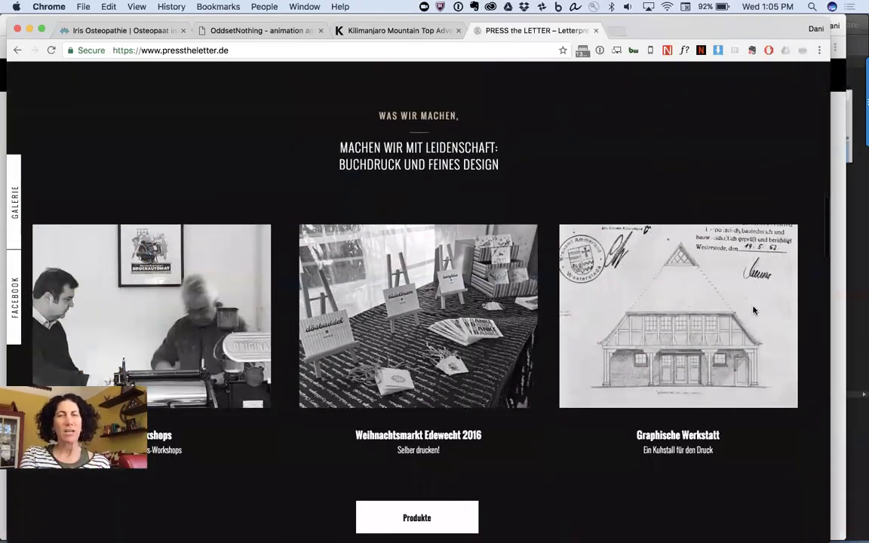
pyautogui.scroll(-8, 753, 308)
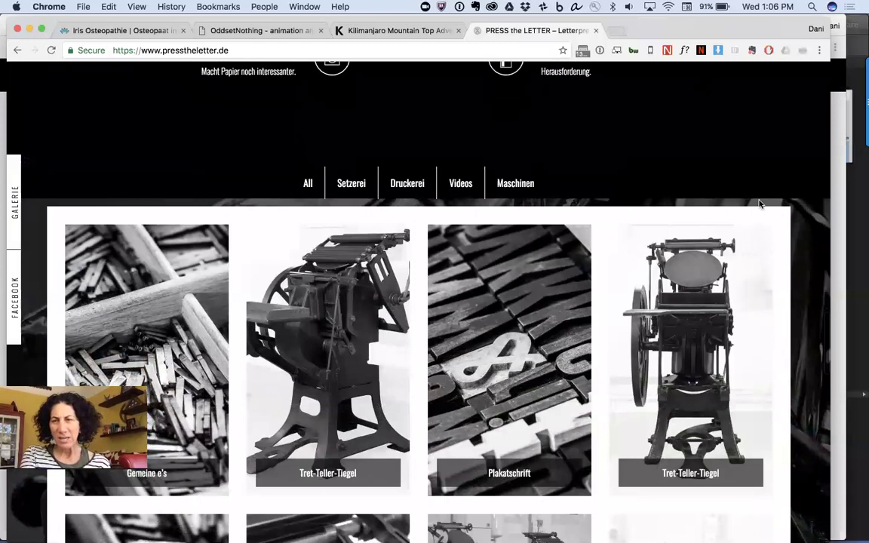
pyautogui.scroll(-3, 793, 283)
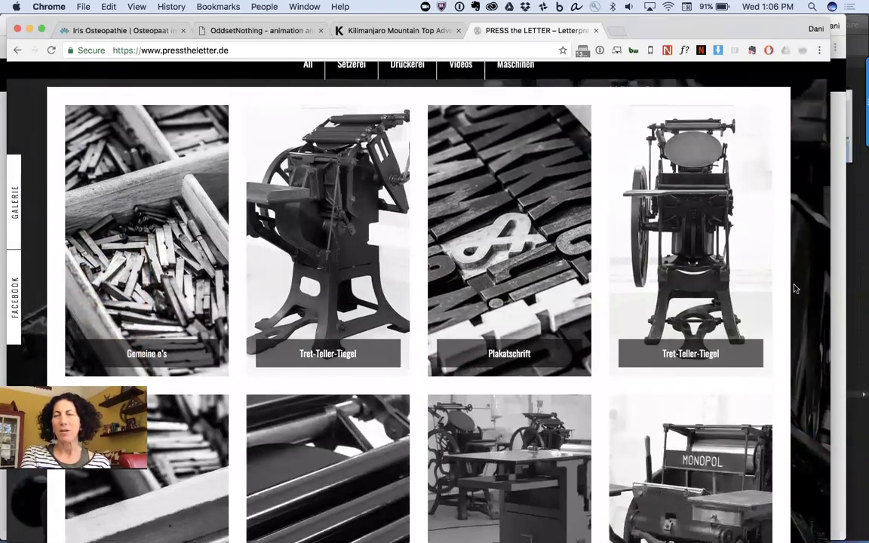
pyautogui.scroll(7, 794, 287)
pyautogui.scroll(20, 795, 288)
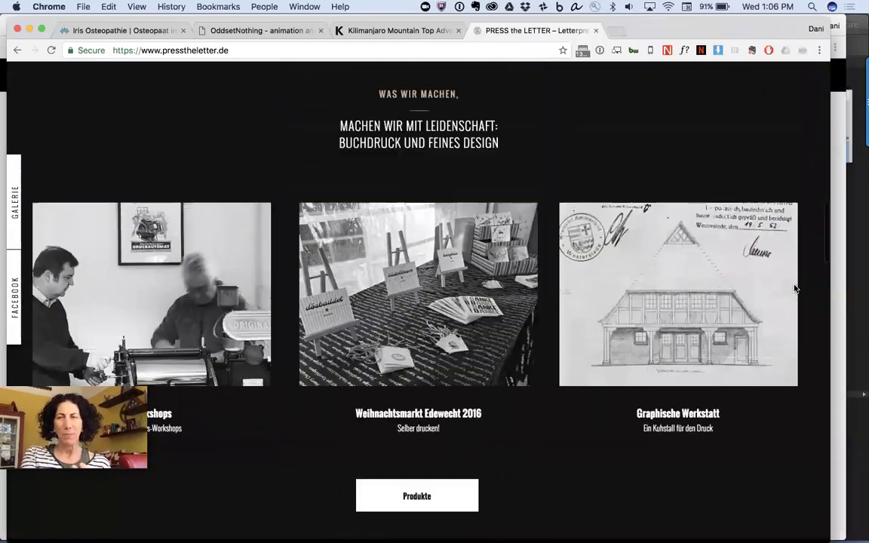
pyautogui.scroll(5, 794, 289)
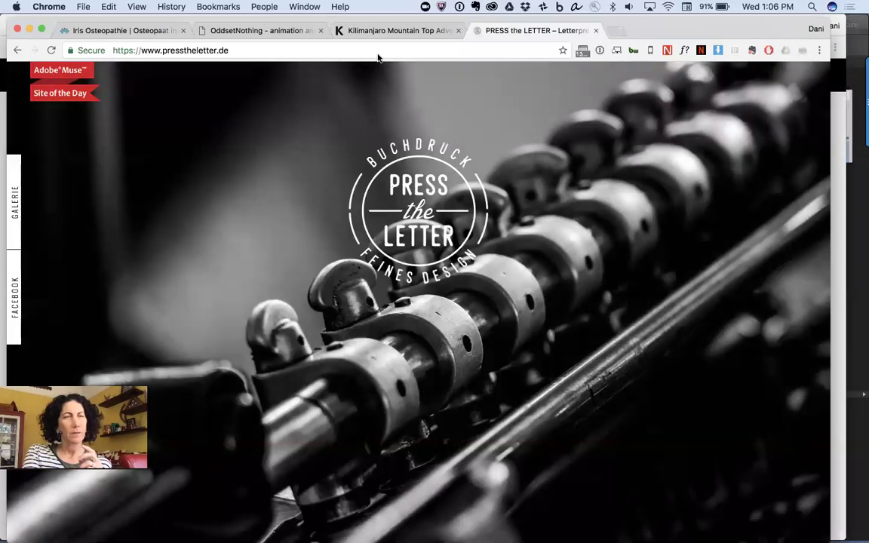
pyautogui.moveTo(528, 521)
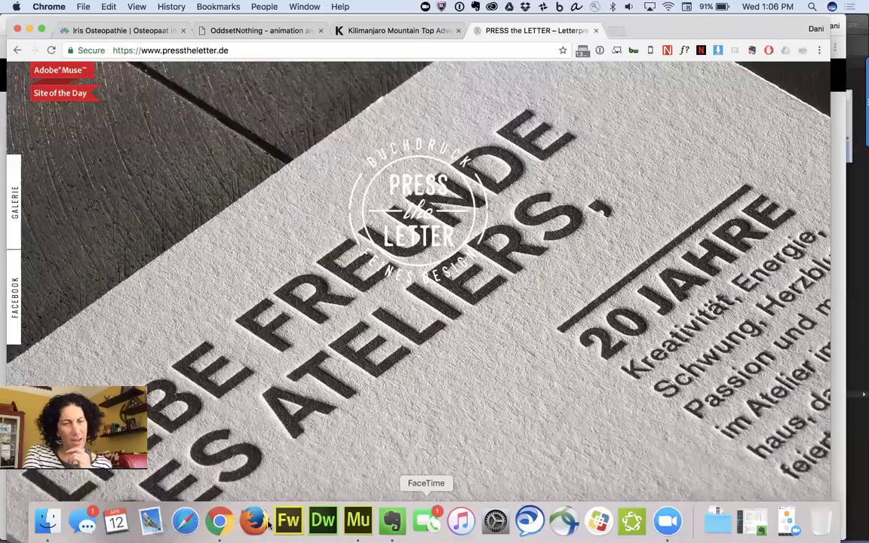
pyautogui.click(496, 521)
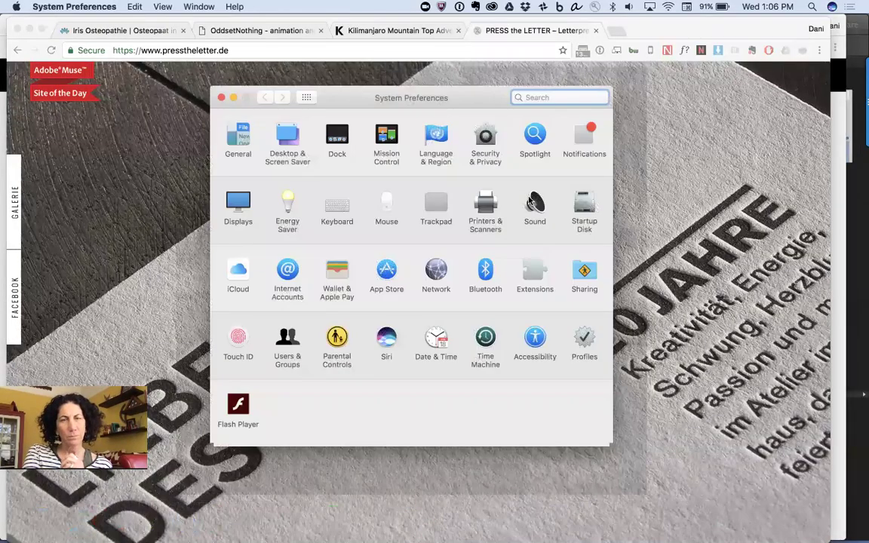
pyautogui.click(532, 203)
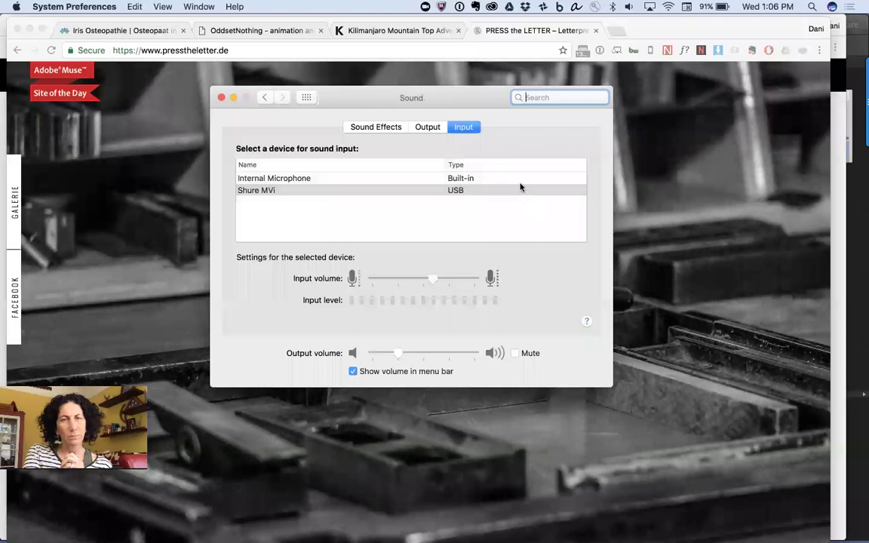
pyautogui.click(428, 127)
pyautogui.click(222, 97)
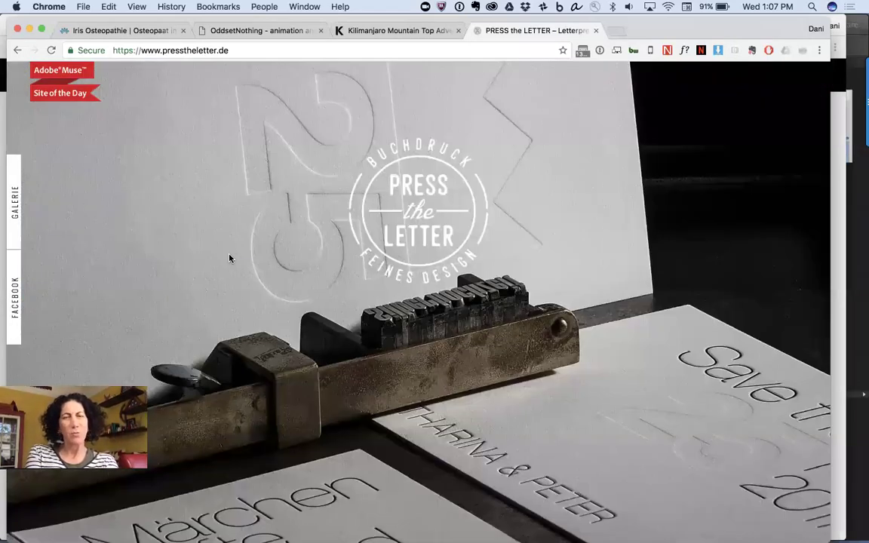
# Jump the homepage slideshow to the Klischees slide, then the Segler & Jäger slide.
pyautogui.scroll(-5, 230, 259)
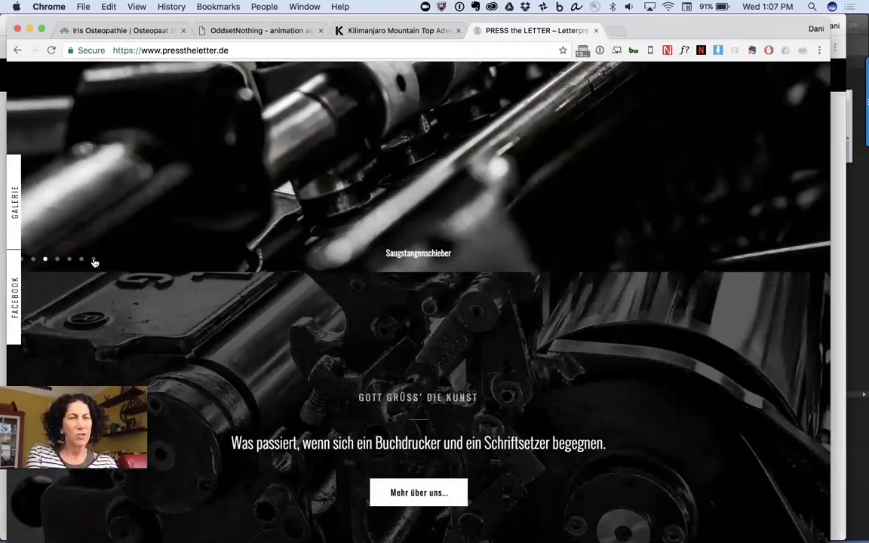
pyautogui.click(88, 259)
pyautogui.click(82, 259)
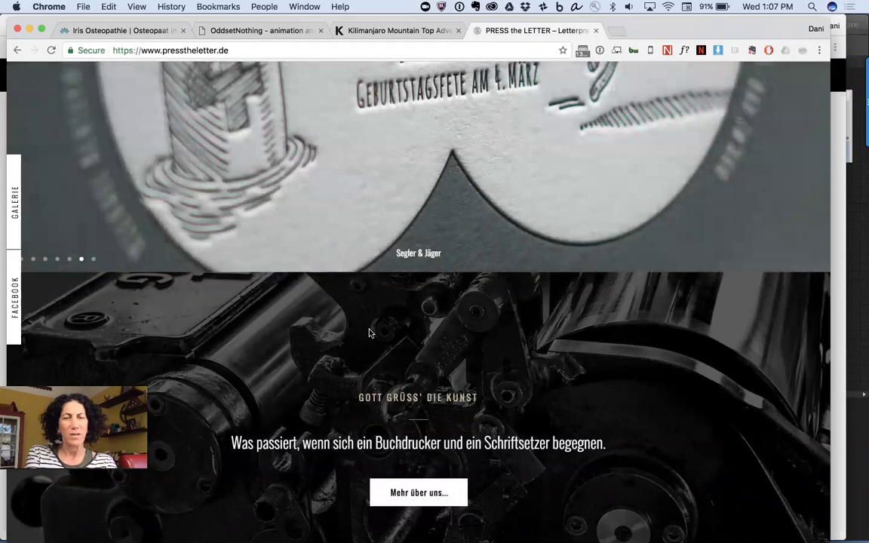
# Scroll down to the Workshops tiles and the Leidenschaften section.
pyautogui.scroll(-6, 370, 333)
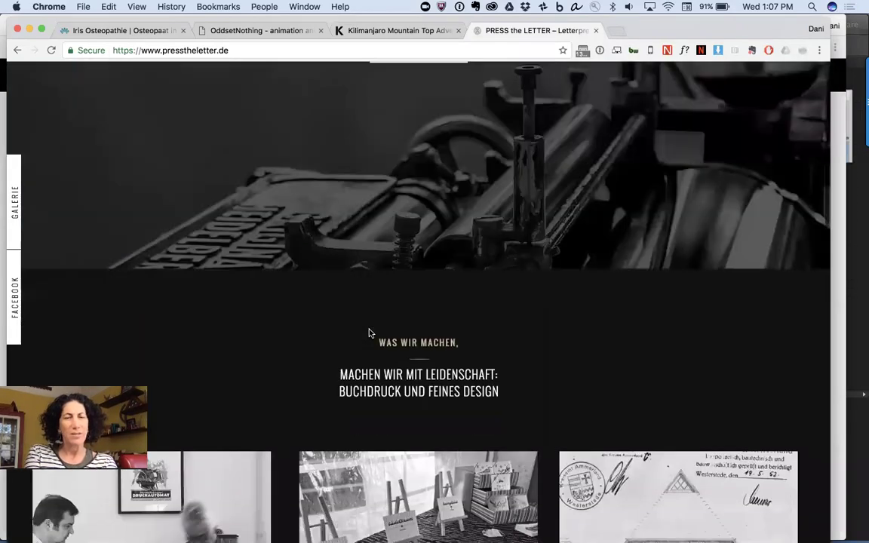
pyautogui.scroll(-4, 176, 232)
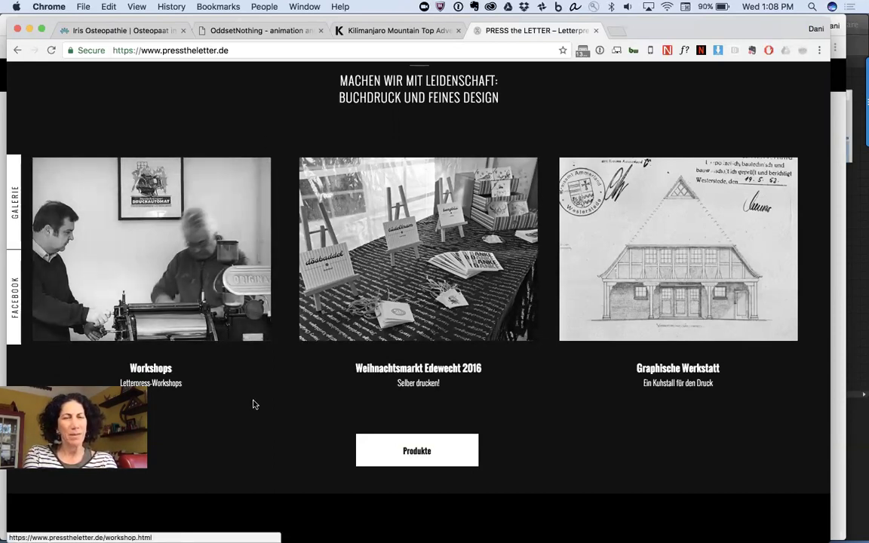
pyautogui.scroll(-3, 253, 406)
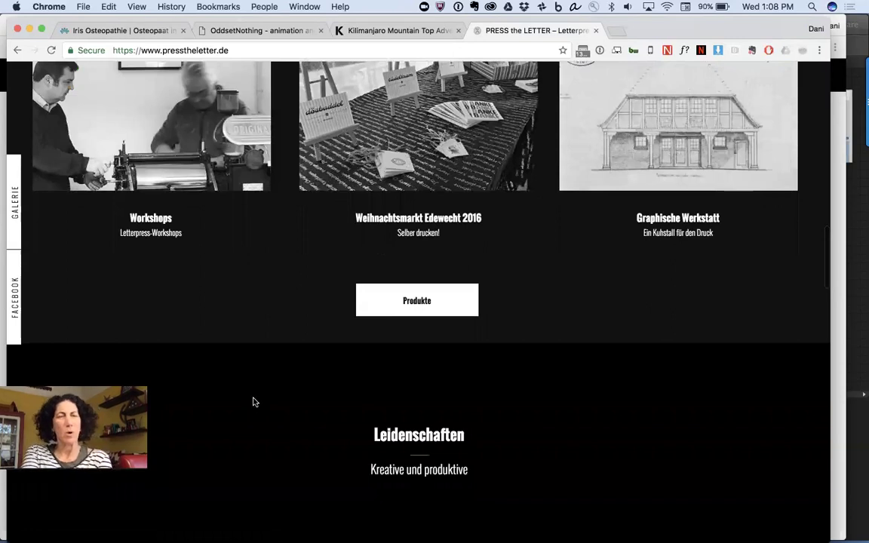
# Narrow the window in several stages so the gallery reflows into a tighter layout.
pyautogui.scroll(-5, 758, 331)
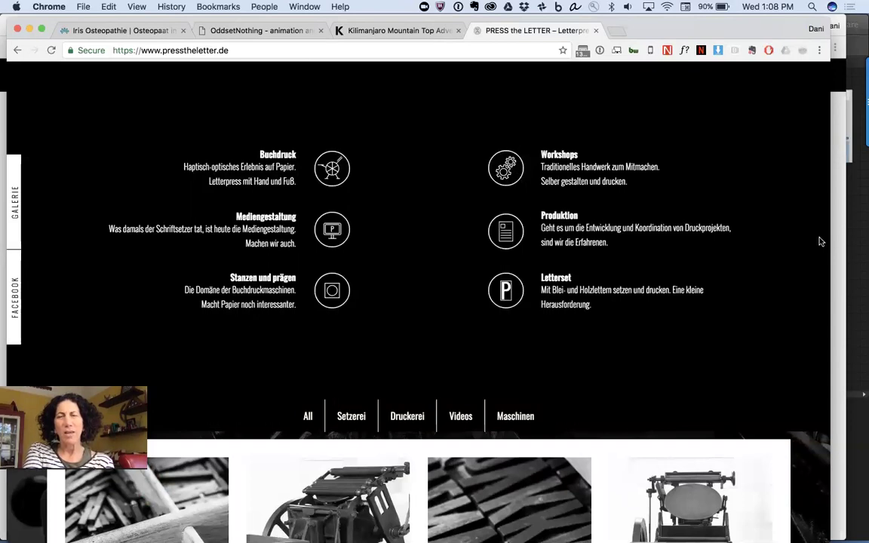
pyautogui.moveTo(833, 228); pyautogui.dragTo(786, 249)
pyautogui.moveTo(715, 256); pyautogui.dragTo(695, 277)
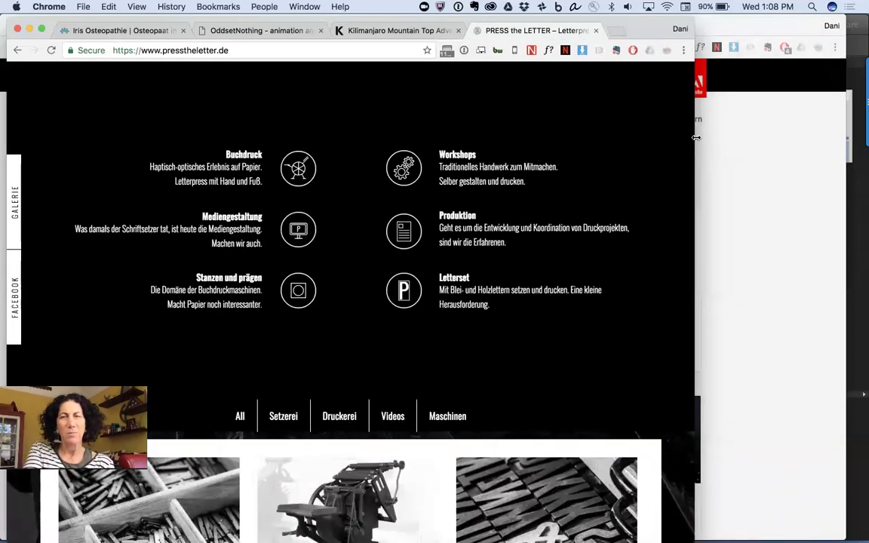
pyautogui.moveTo(695, 138); pyautogui.dragTo(614, 138)
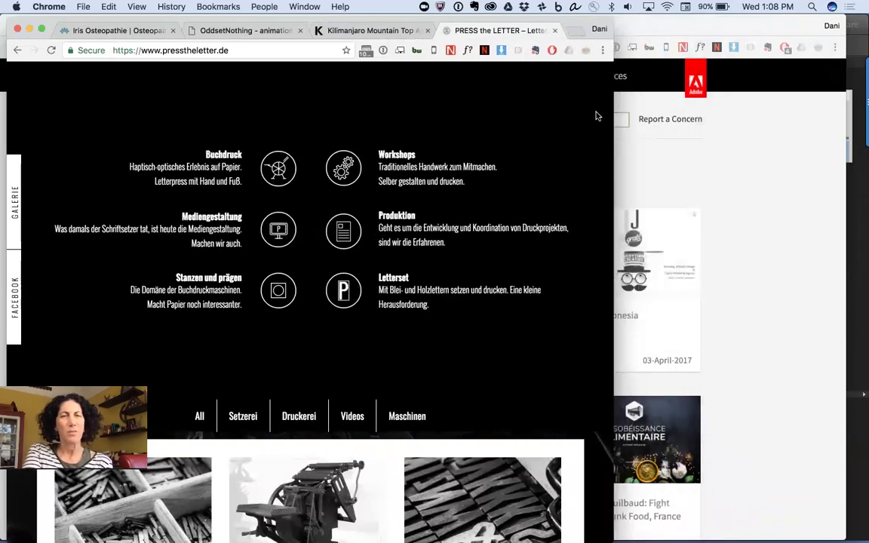
pyautogui.moveTo(613, 124); pyautogui.dragTo(581, 127)
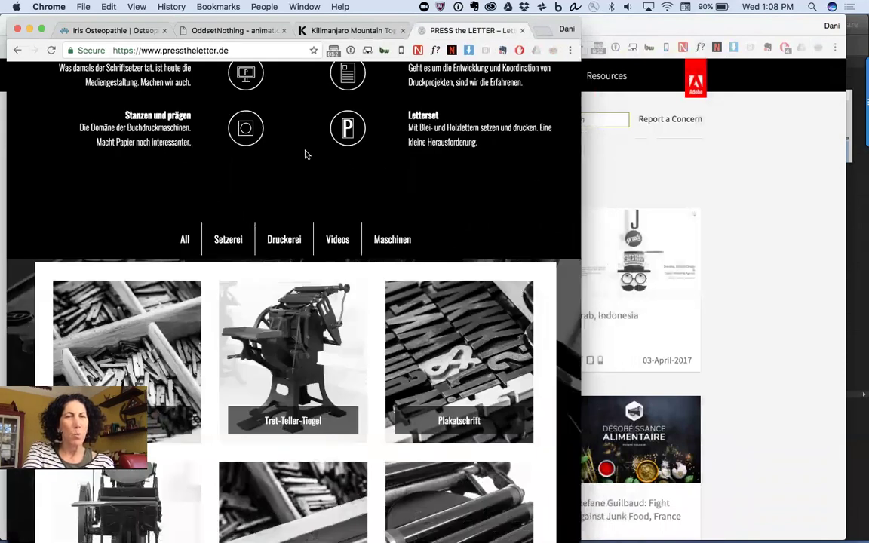
pyautogui.moveTo(581, 134); pyautogui.dragTo(599, 133)
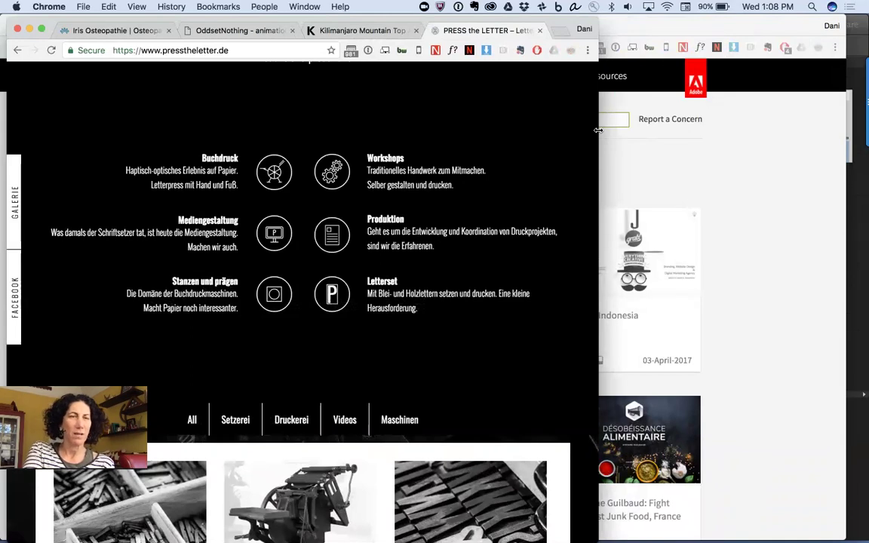
pyautogui.moveTo(598, 130); pyautogui.dragTo(582, 129)
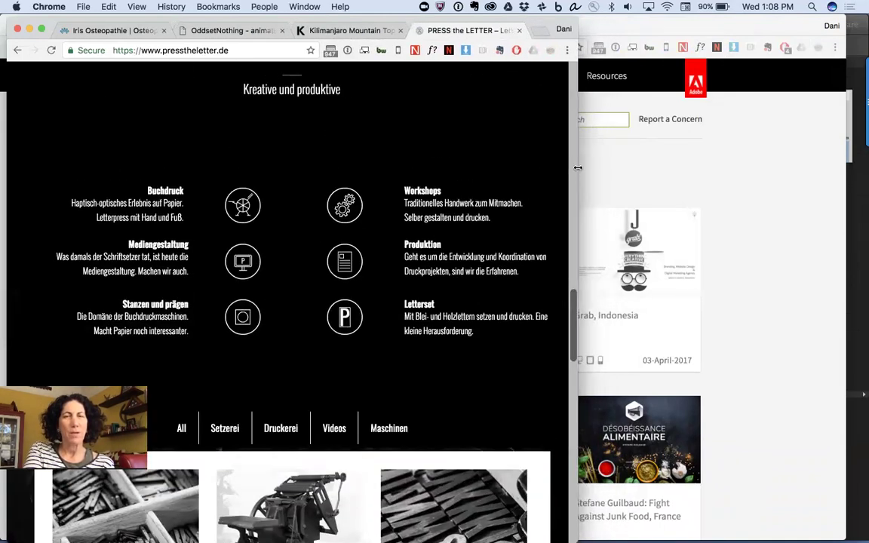
pyautogui.moveTo(578, 168); pyautogui.dragTo(611, 172)
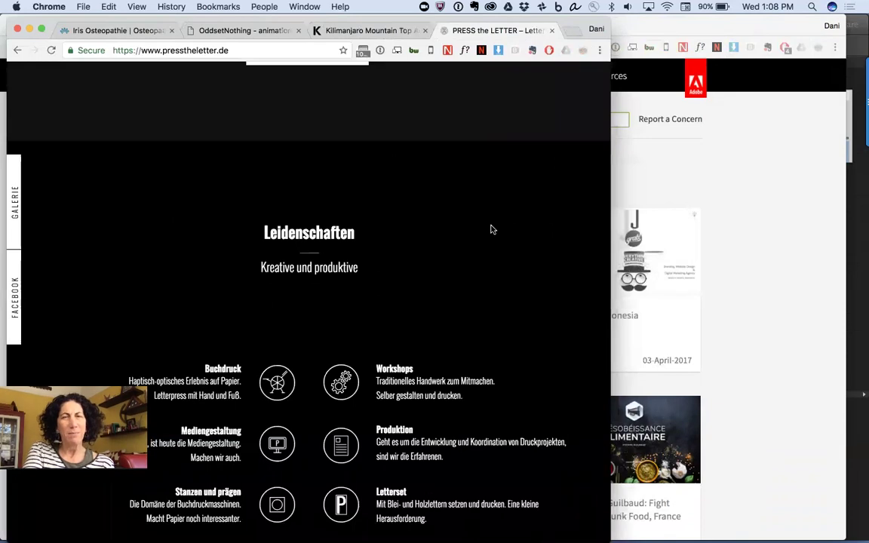
pyautogui.scroll(-3, 491, 229)
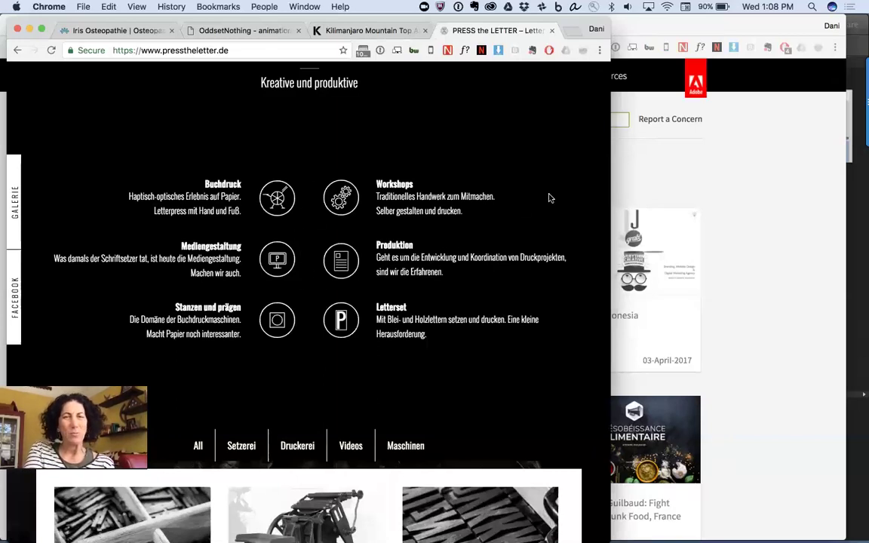
# Shrink the window to a phone-sized width, then widen it slightly to show the Buchdruck-to-Letterset grid.
pyautogui.moveTo(611, 176); pyautogui.dragTo(580, 176)
pyautogui.scroll(-3, 496, 268)
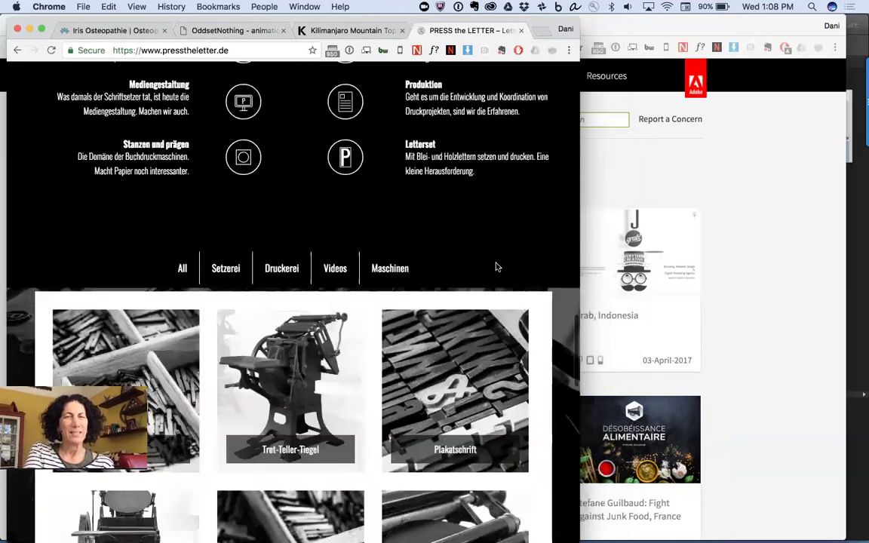
pyautogui.scroll(4, 522, 178)
pyautogui.moveTo(570, 197); pyautogui.dragTo(503, 202)
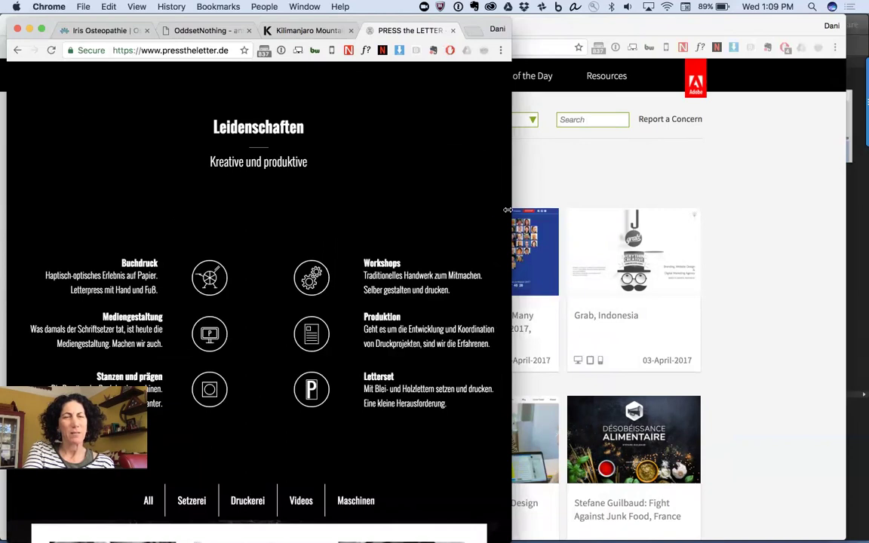
pyautogui.moveTo(485, 210); pyautogui.dragTo(472, 213)
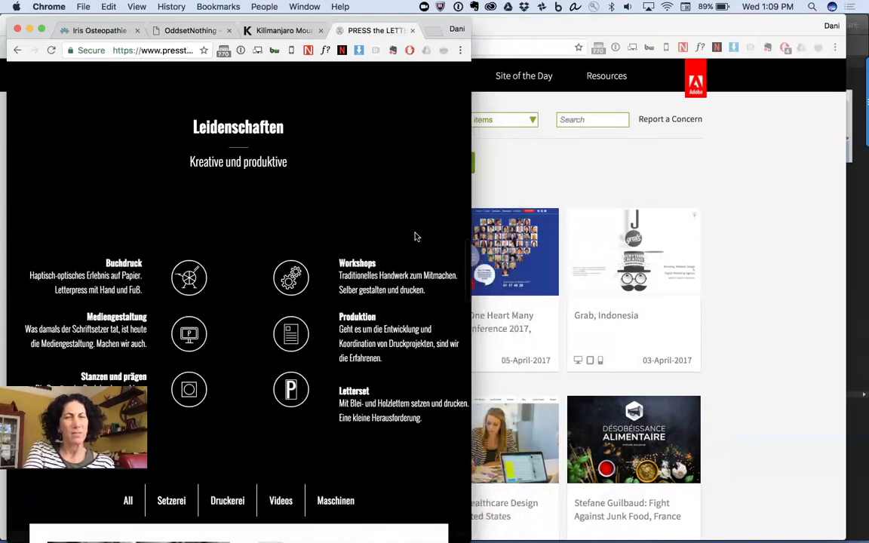
pyautogui.moveTo(471, 205); pyautogui.dragTo(304, 225)
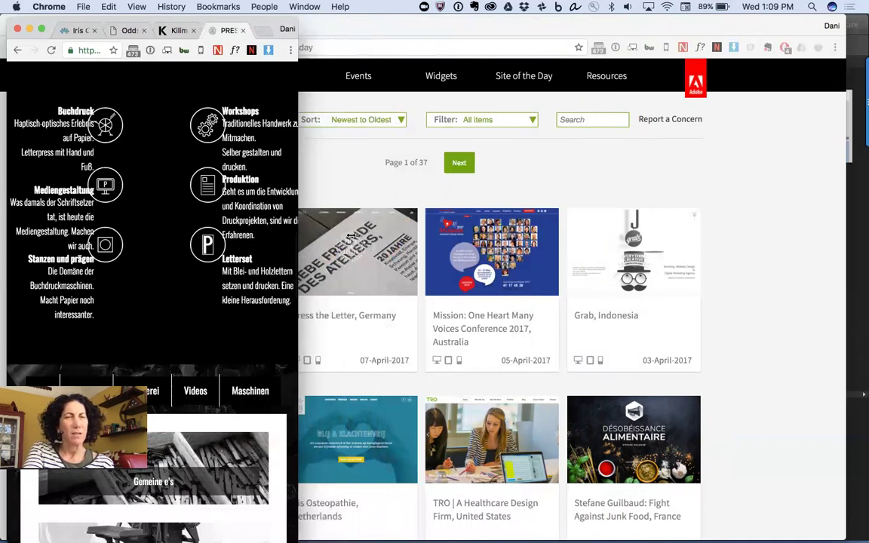
pyautogui.moveTo(299, 239); pyautogui.dragTo(309, 240)
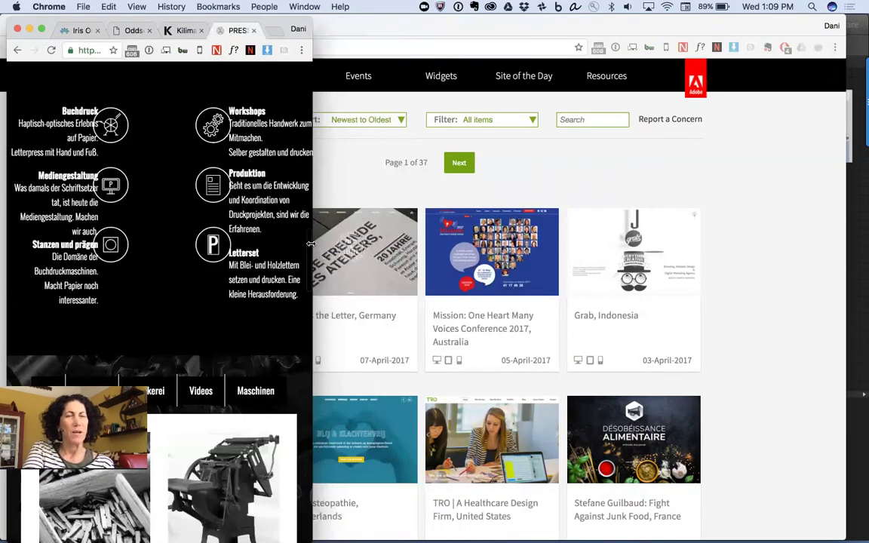
pyautogui.moveTo(311, 244); pyautogui.dragTo(368, 221)
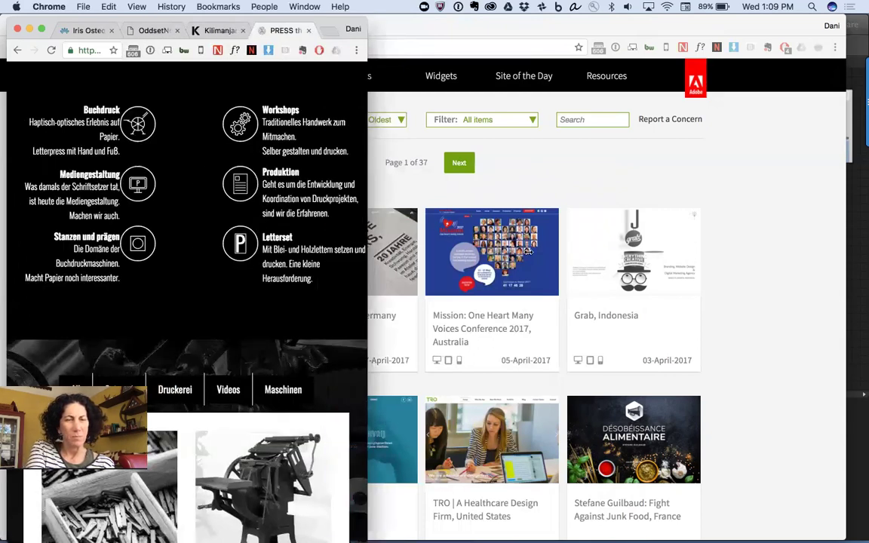
# Widen the window in stages until the gallery shows four columns, including Monopol Tiegel.
pyautogui.moveTo(367, 329); pyautogui.dragTo(550, 330)
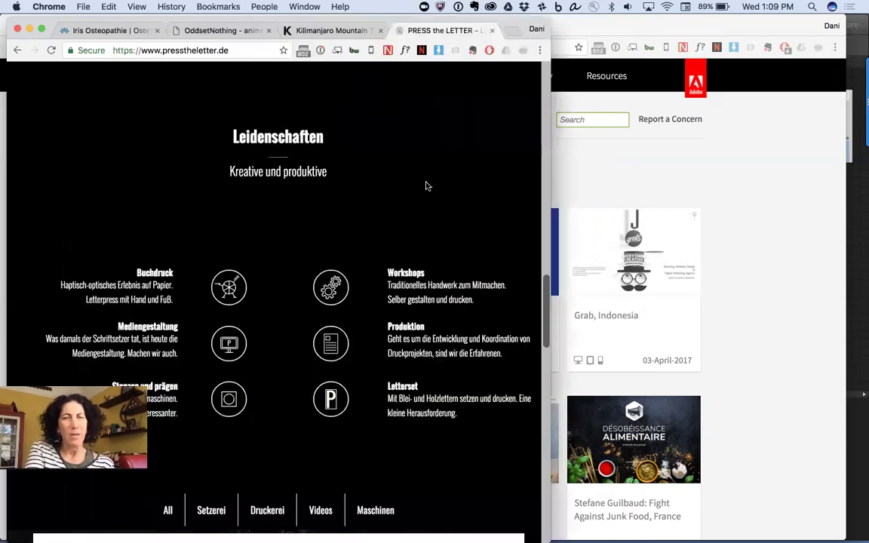
pyautogui.scroll(-5, 437, 234)
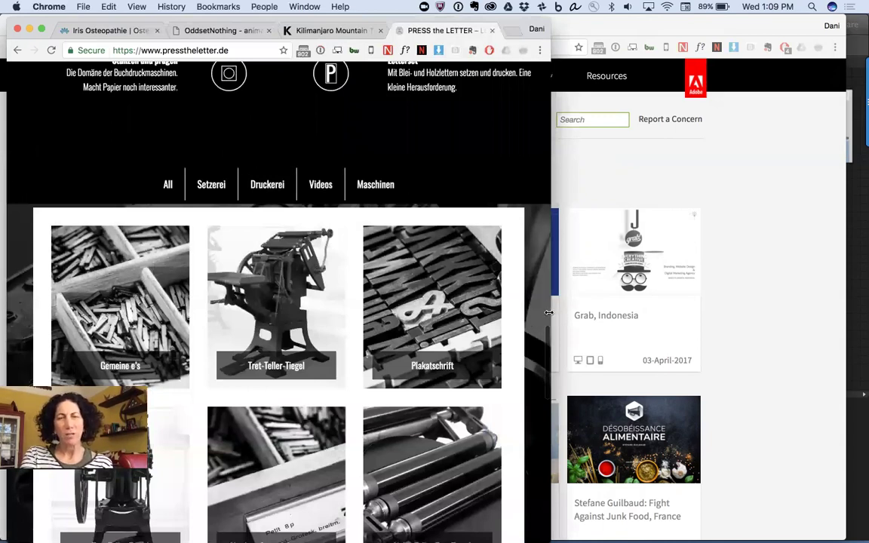
pyautogui.moveTo(553, 312); pyautogui.dragTo(597, 312)
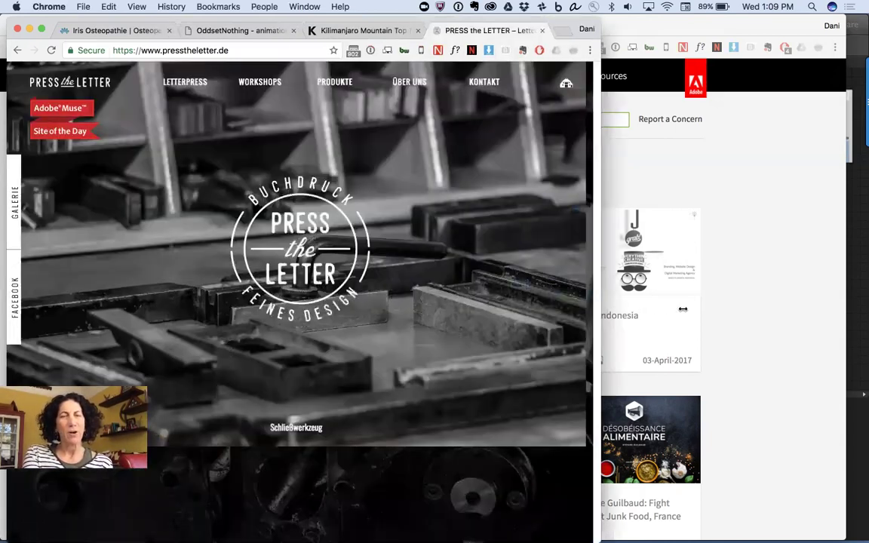
pyautogui.moveTo(690, 310); pyautogui.dragTo(792, 300)
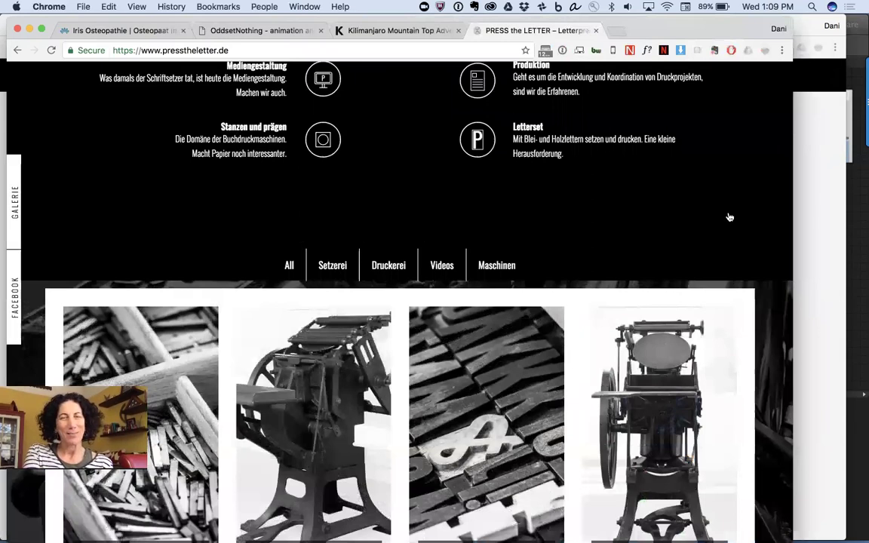
pyautogui.scroll(-5, 710, 190)
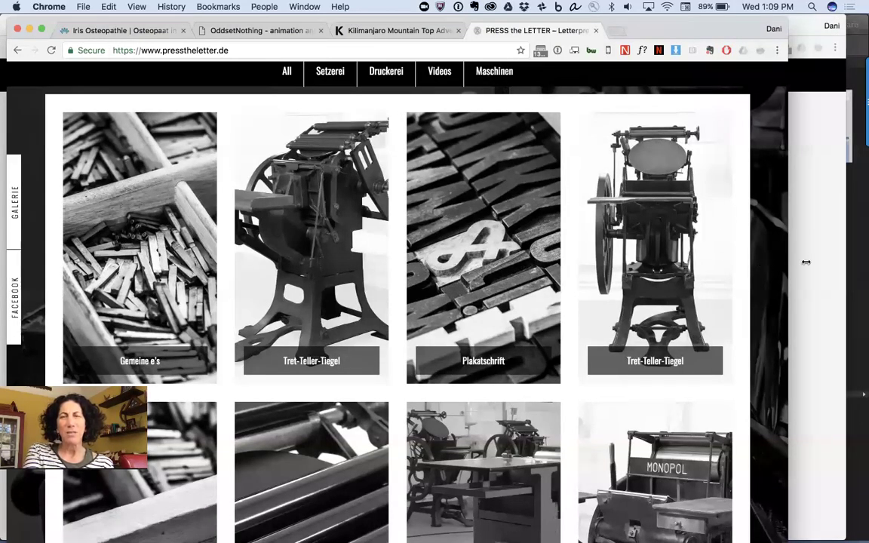
pyautogui.moveTo(806, 262)
pyautogui.mouseDown()
pyautogui.moveTo(824, 263)
pyautogui.moveTo(798, 266)
pyautogui.mouseUp()
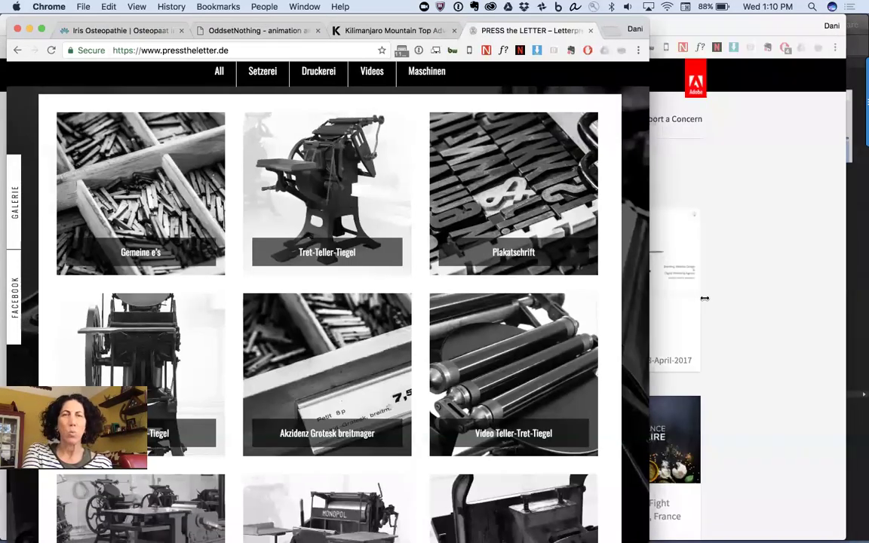
pyautogui.moveTo(653, 294); pyautogui.dragTo(651, 295)
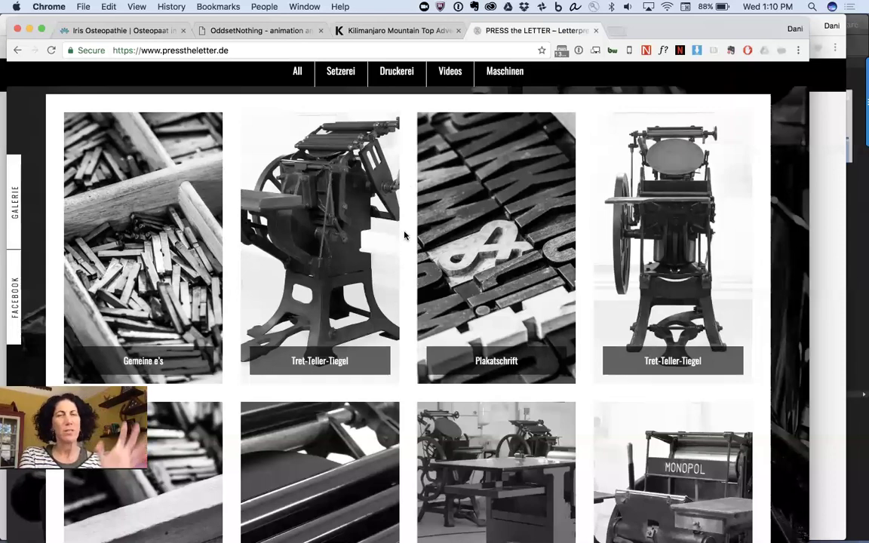
pyautogui.scroll(-3, 405, 236)
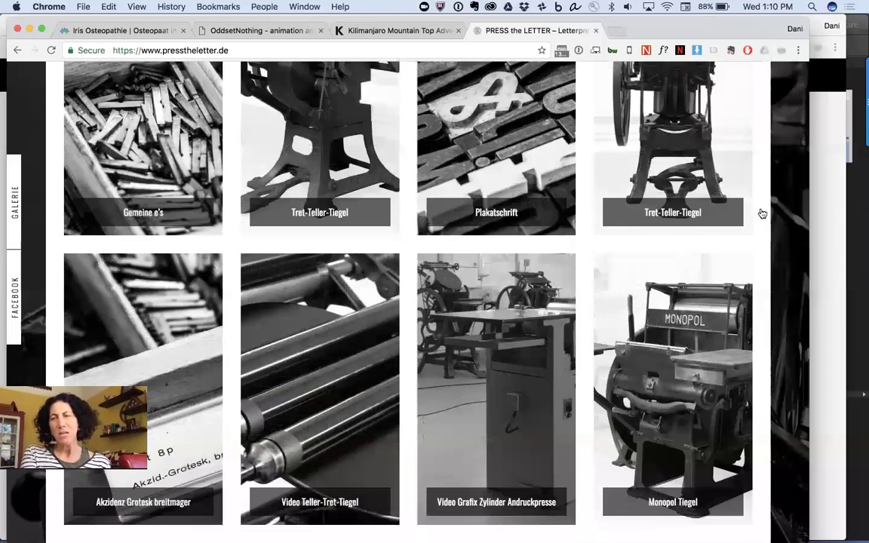
# View the Monopol Tiegel photo in a lightbox, then resize the window to reflow the gallery to two columns.
pyautogui.click(671, 377)
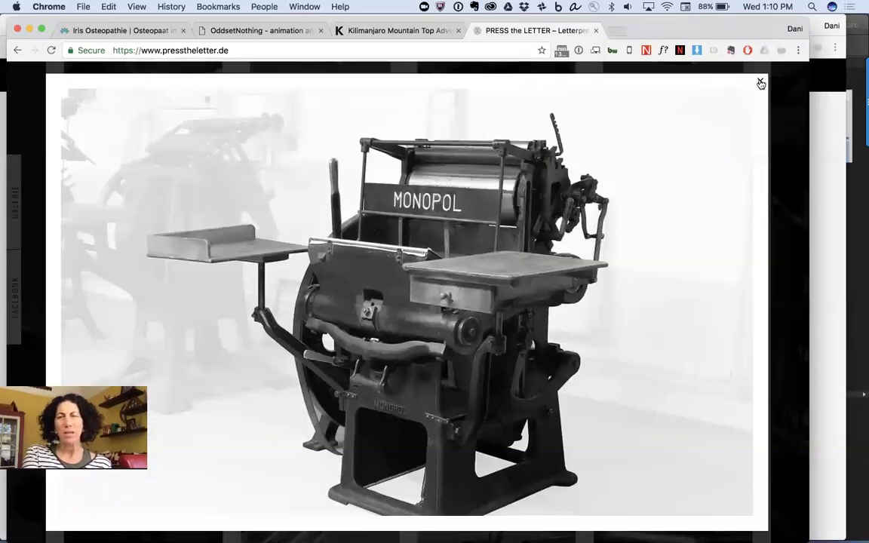
pyautogui.click(788, 209)
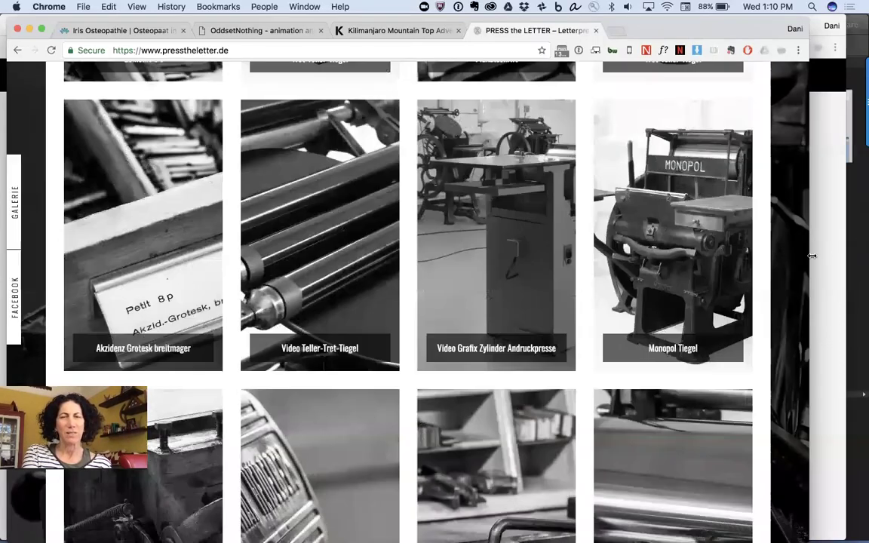
pyautogui.moveTo(809, 242); pyautogui.dragTo(838, 252)
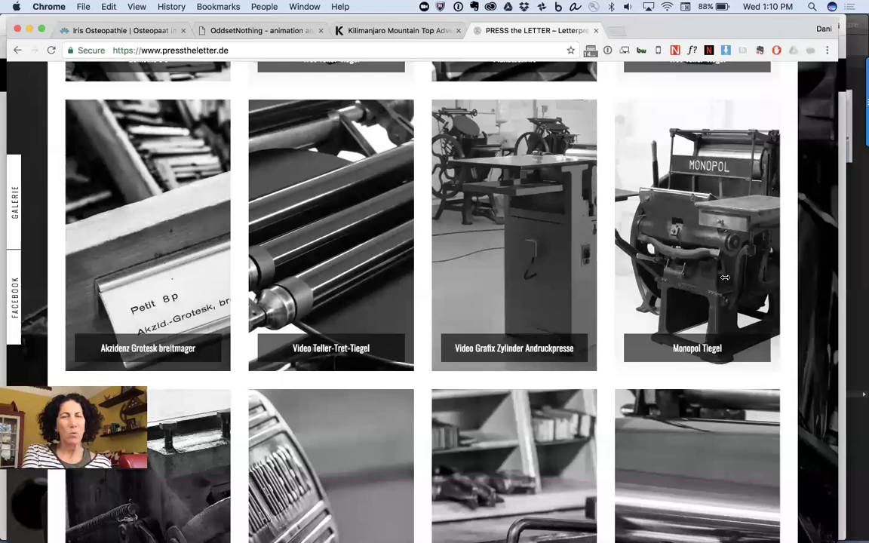
pyautogui.moveTo(739, 276); pyautogui.dragTo(568, 303)
pyautogui.moveTo(508, 309); pyautogui.dragTo(677, 281)
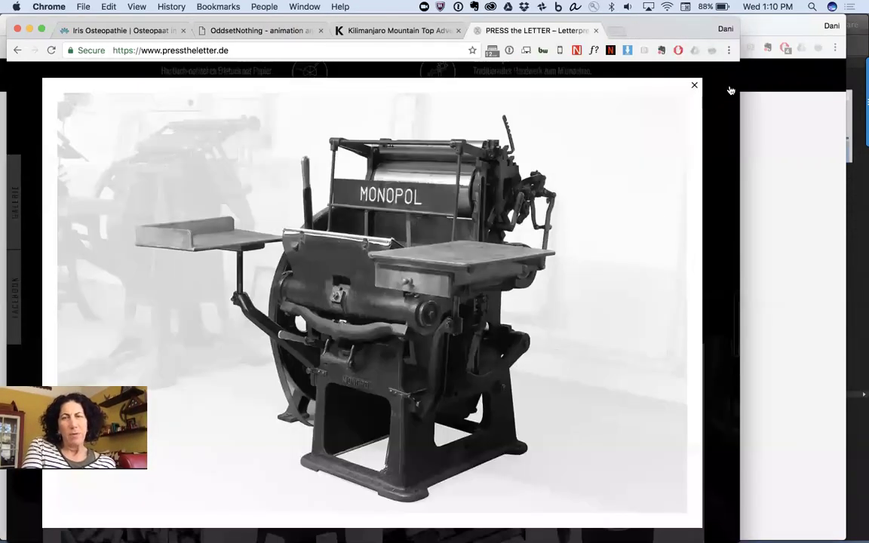
# Open the Graphische Werkstatt project page, then bring the Kilimanjaro Mountain Top Adventures tab forward.
pyautogui.click(696, 86)
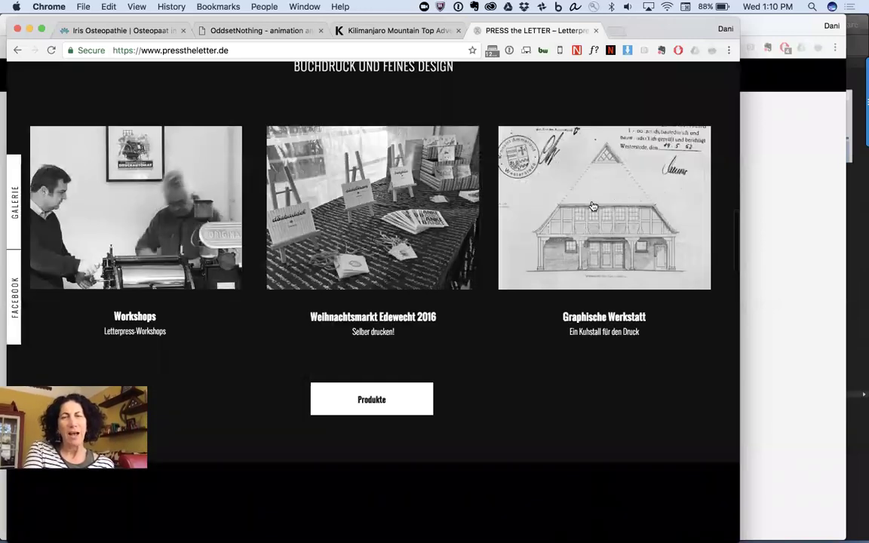
pyautogui.click(594, 206)
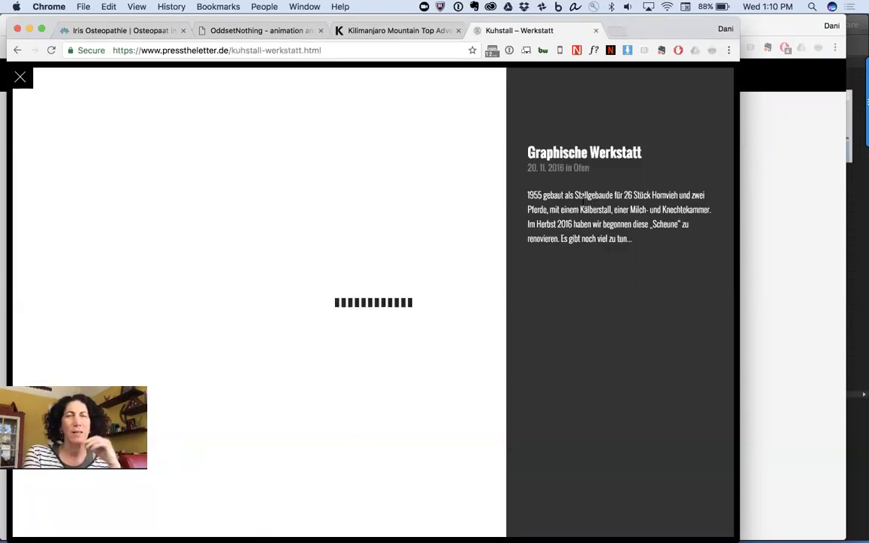
pyautogui.click(361, 34)
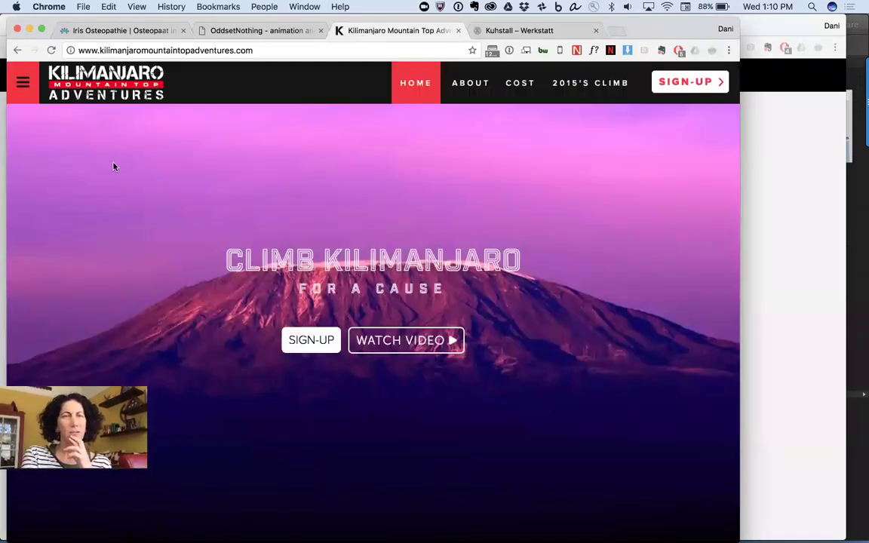
# Close the Kuhstall – Werkstatt page, scroll home to Was wir machen, then bring Evernote forward.
pyautogui.hotkey('ctrl', 'Tab')
pyautogui.click(20, 81)
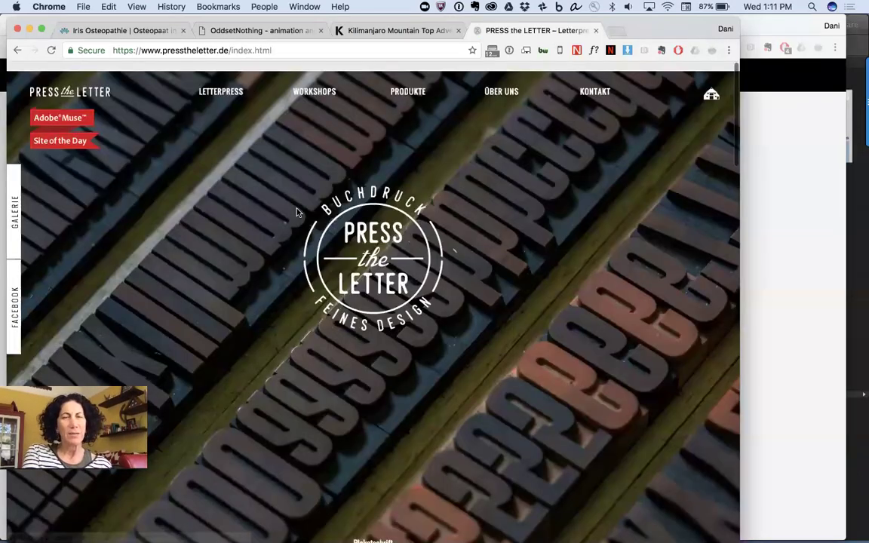
pyautogui.scroll(-5, 297, 213)
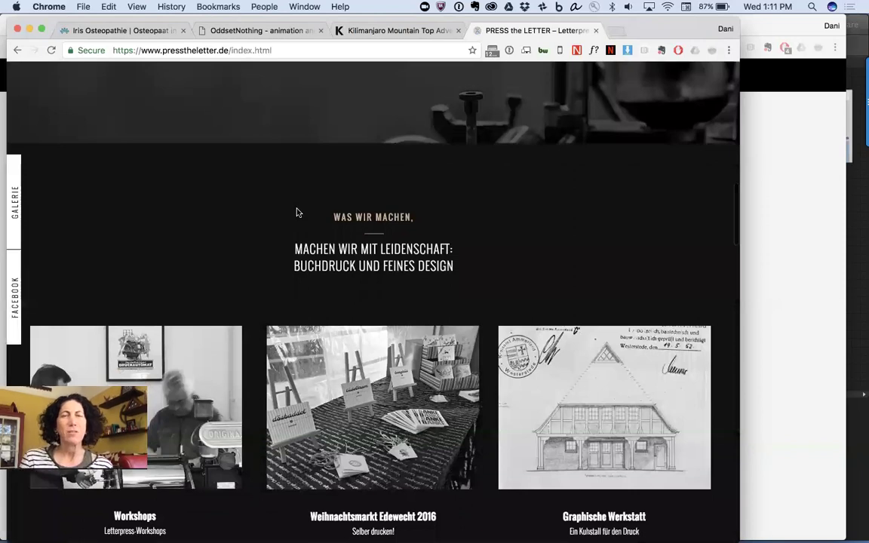
pyautogui.scroll(-3, 296, 213)
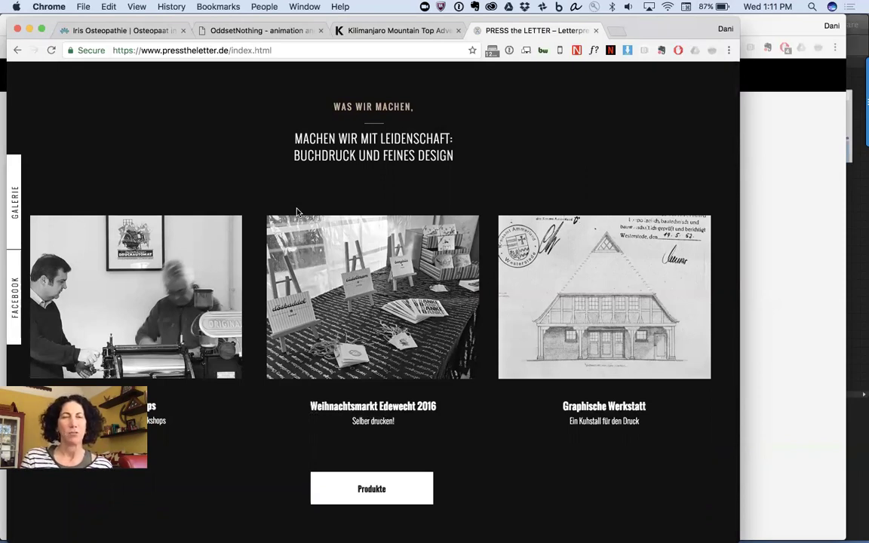
pyautogui.press('super+Tab')
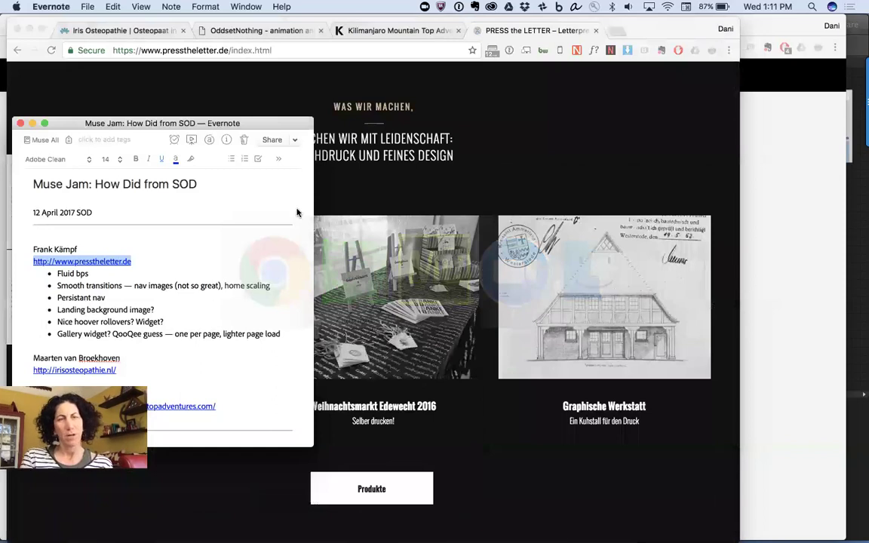
# Cmd-Tab from the Muse Jam notes back to Chrome's Press the Letter home page.
pyautogui.press('super+Tab')
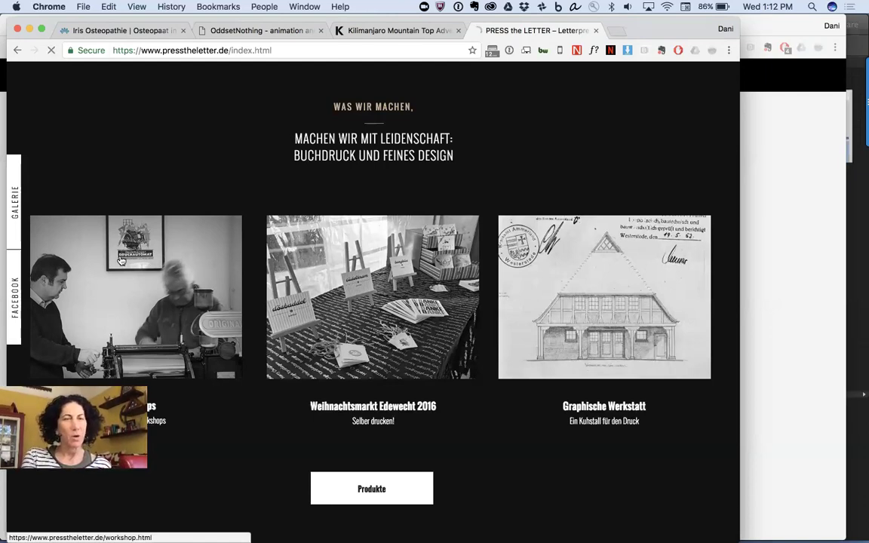
# Open the Workshops page from the home page and narrow the window to watch the layout adapt.
pyautogui.click(121, 261)
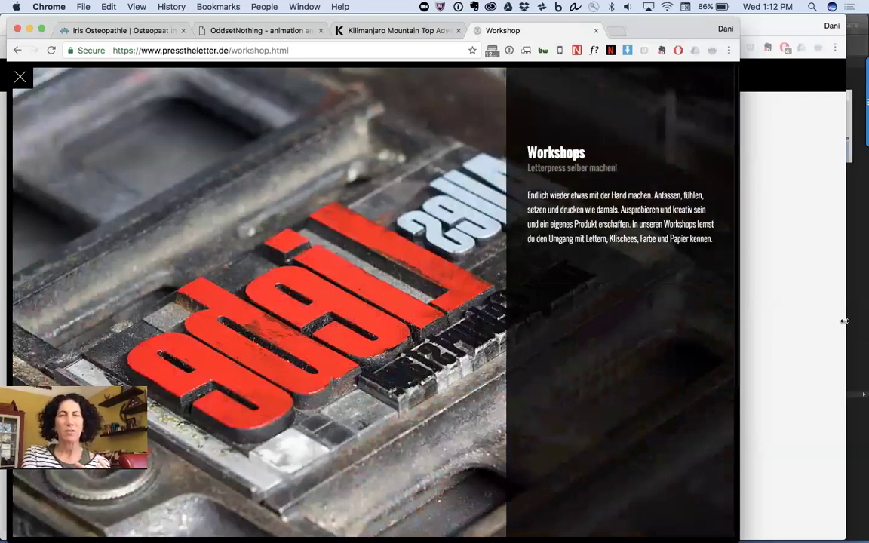
pyautogui.moveTo(833, 322); pyautogui.dragTo(543, 355)
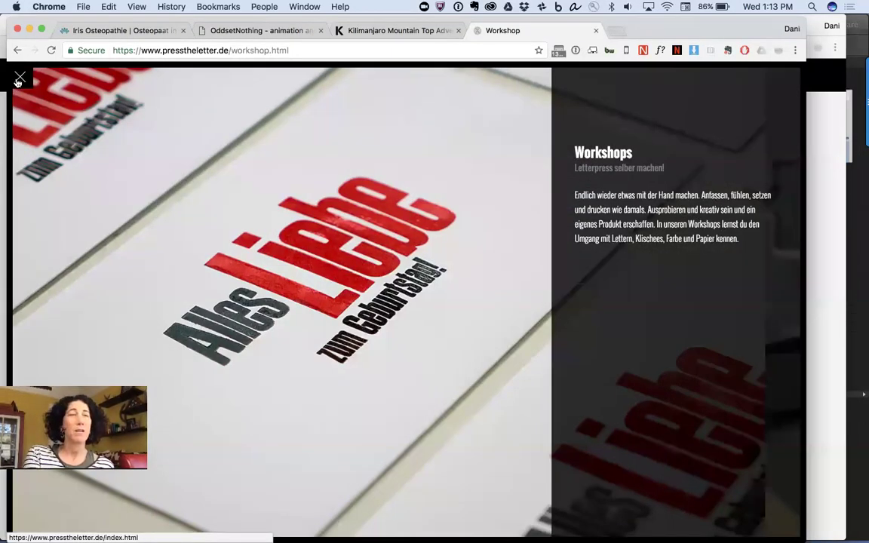
# Close Workshops, view and close the Weihnachtsmarkt Edewecht 2016 page, then Cmd-Tab to Adobe Muse.
pyautogui.click(18, 80)
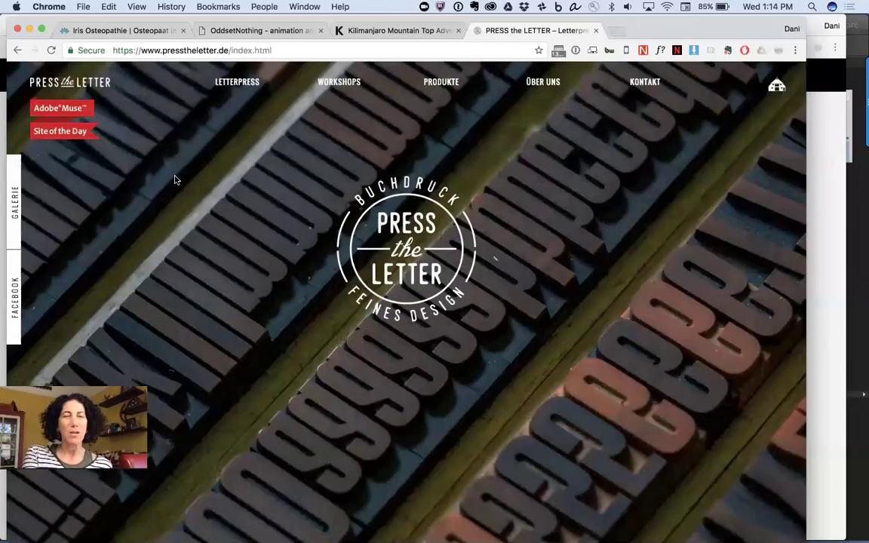
pyautogui.scroll(-10, 382, 163)
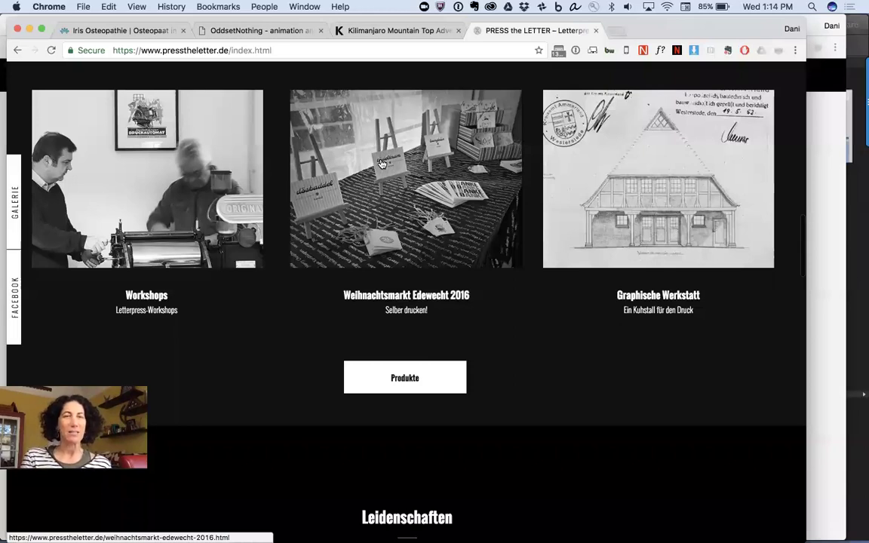
pyautogui.click(382, 164)
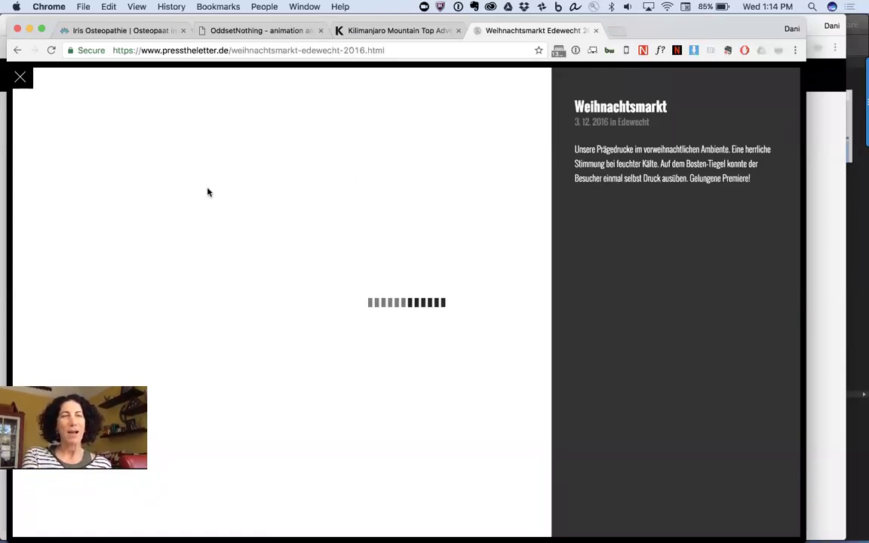
pyautogui.click(21, 79)
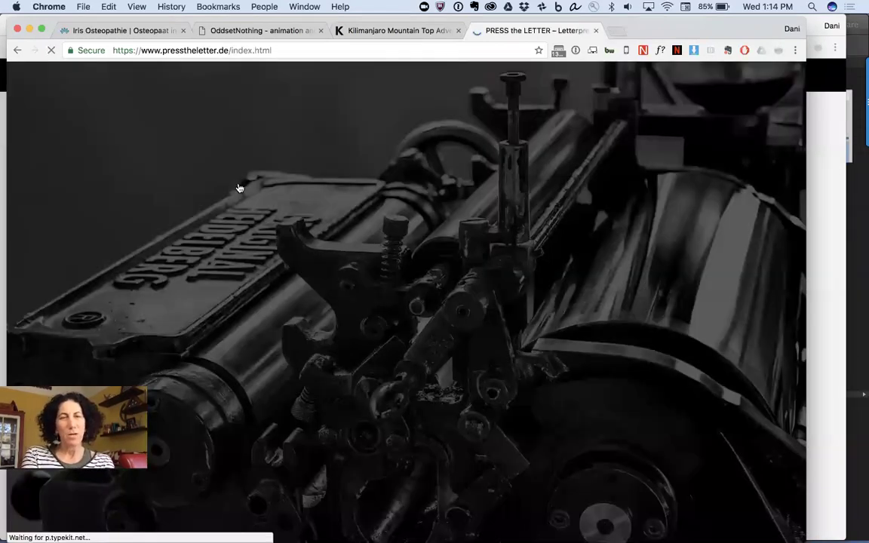
pyautogui.press('super+Tab')
pyautogui.press('super+Tab')
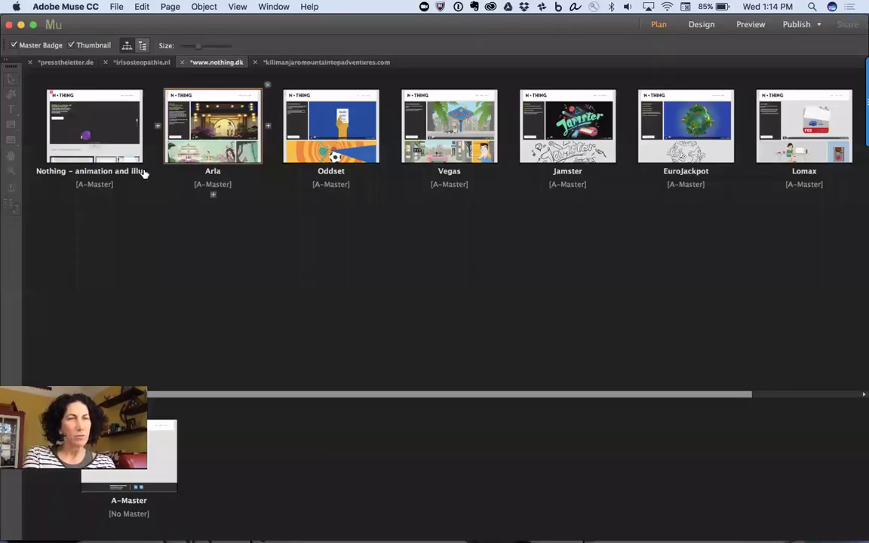
# Show presstheletter.de in Plan view with enlarged thumbnails, selecting the home page and scrolling across the masters.
pyautogui.click(80, 63)
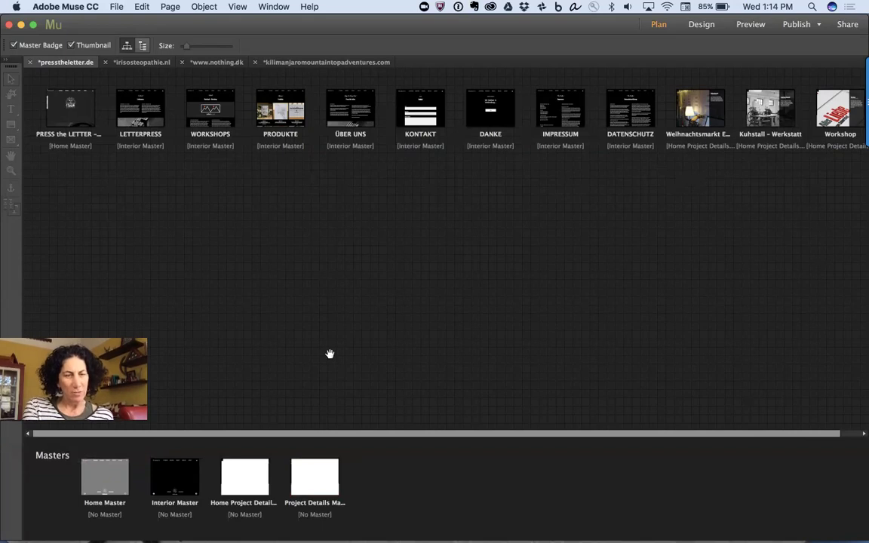
pyautogui.moveTo(292, 481)
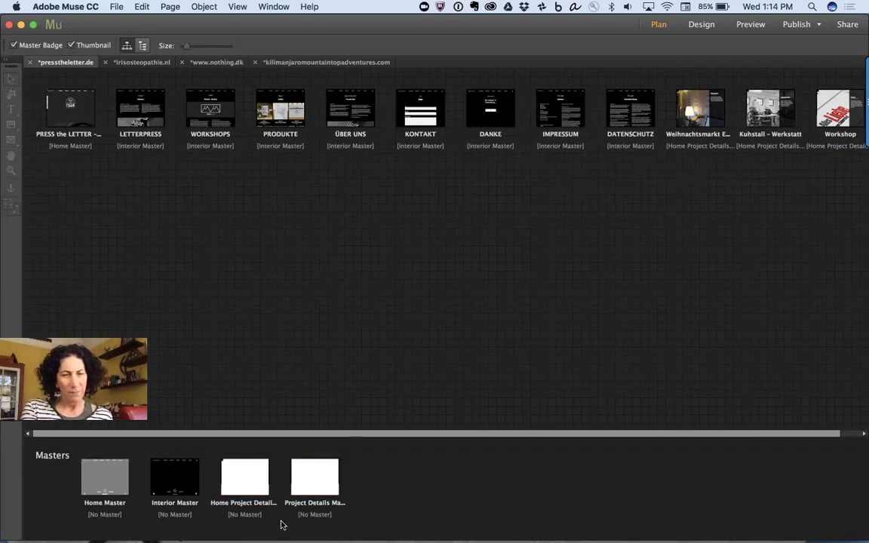
pyautogui.moveTo(245, 479)
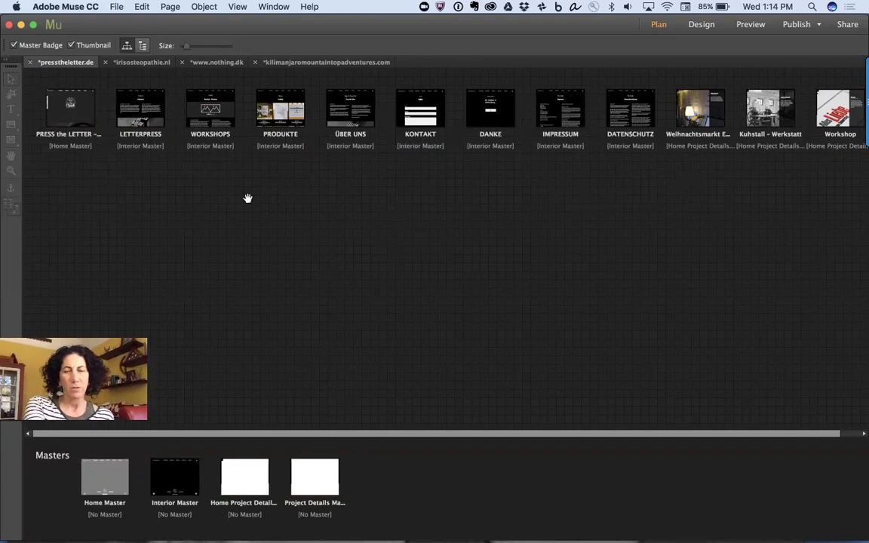
pyautogui.press('super+equal')
pyautogui.press('super+equal')
pyautogui.press('super+equal')
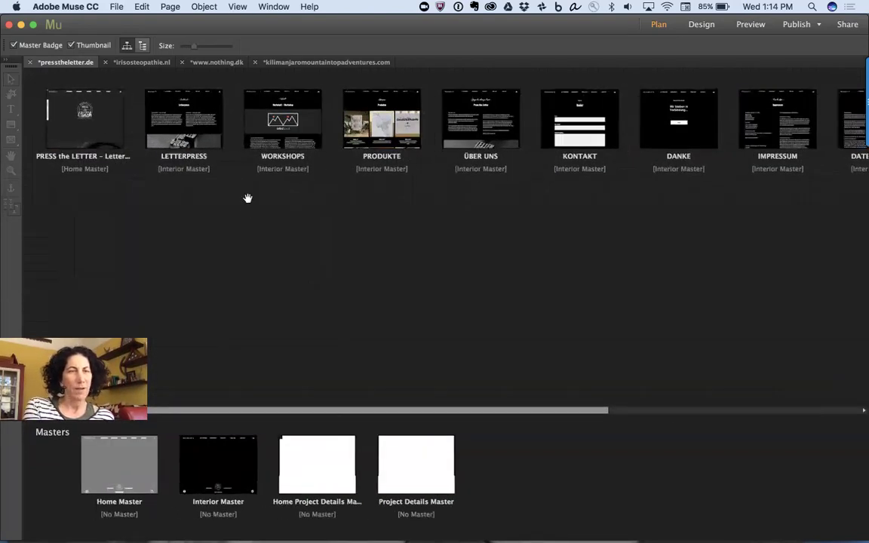
pyautogui.click(75, 171)
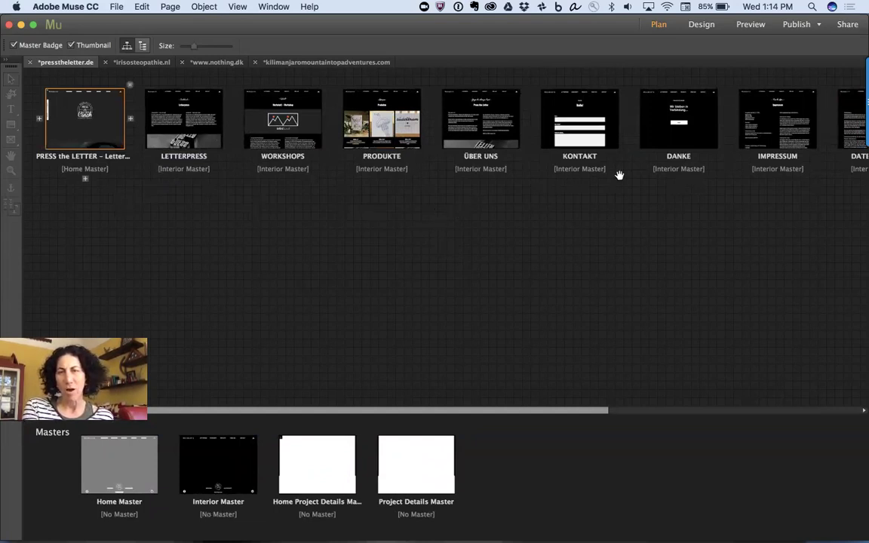
pyautogui.hscroll(5, 624, 175)
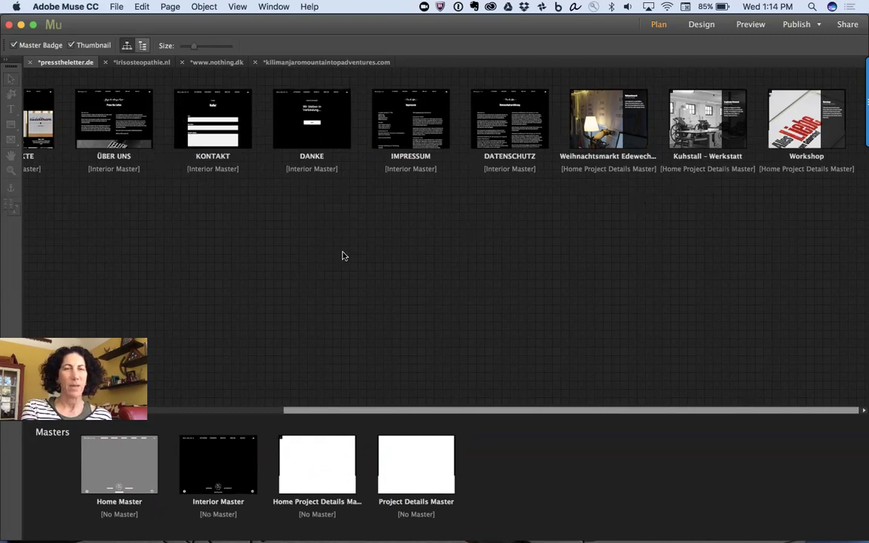
pyautogui.hscroll(-5, 343, 254)
# Open Home Master at 75% zoom and confirm the header home icon stays Responsive Width and Height.
pyautogui.doubleClick(119, 471)
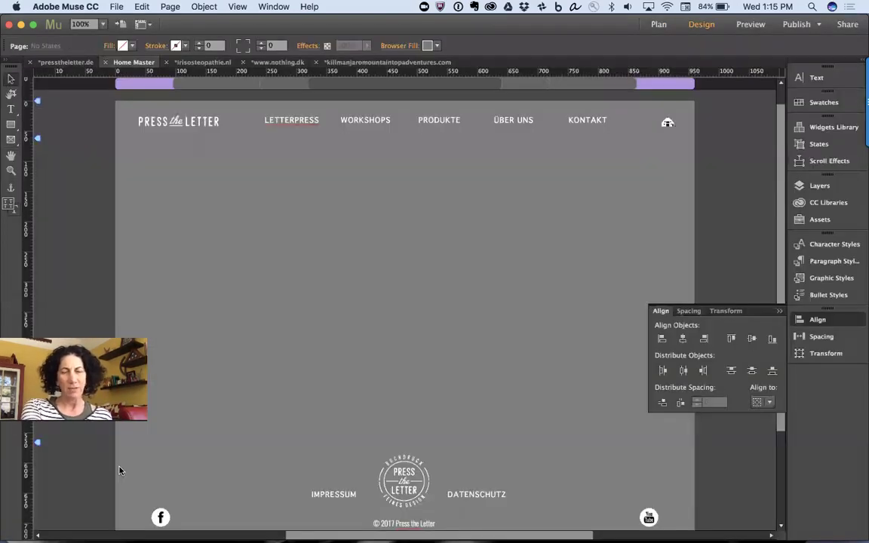
pyautogui.press('super+minus')
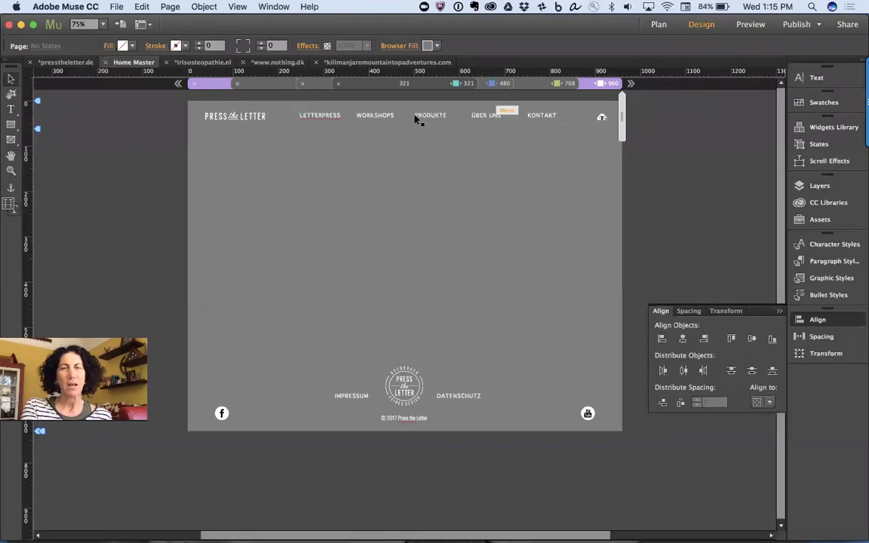
pyautogui.click(602, 116)
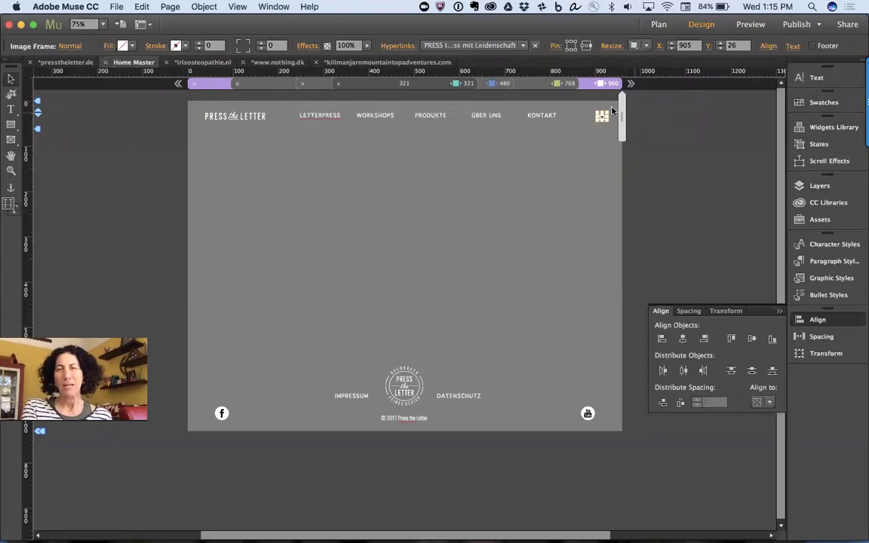
pyautogui.click(659, 140)
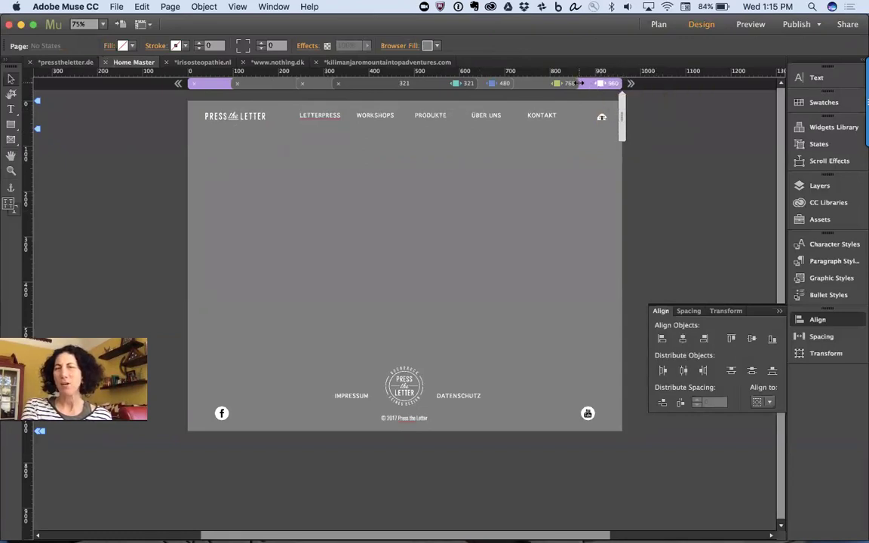
pyautogui.click(603, 117)
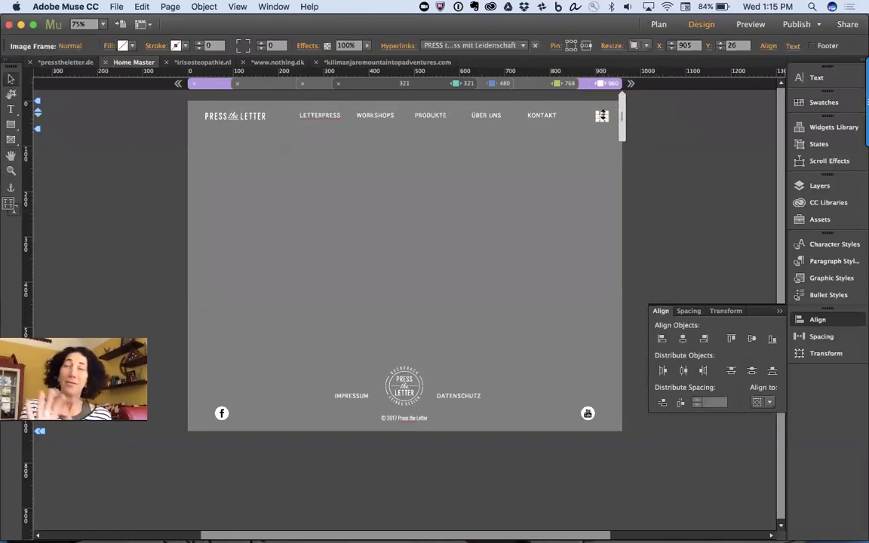
pyautogui.click(636, 48)
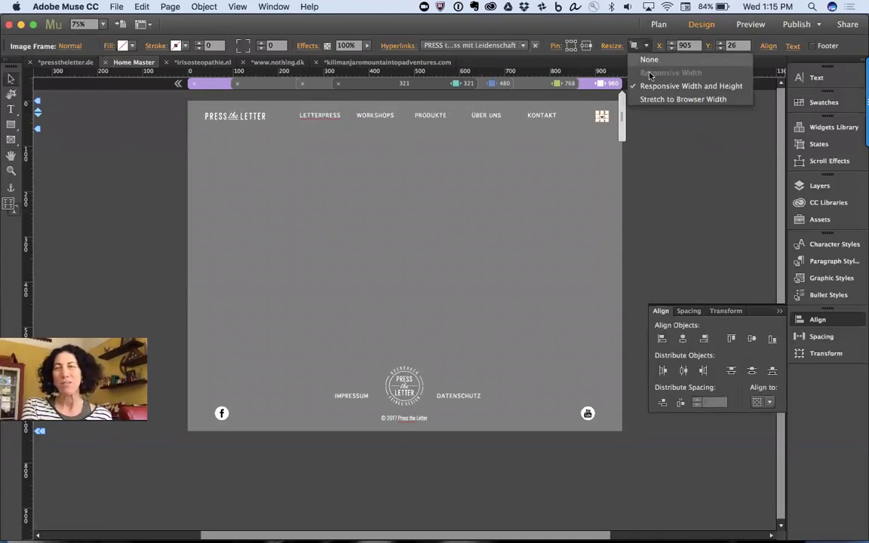
pyautogui.click(680, 192)
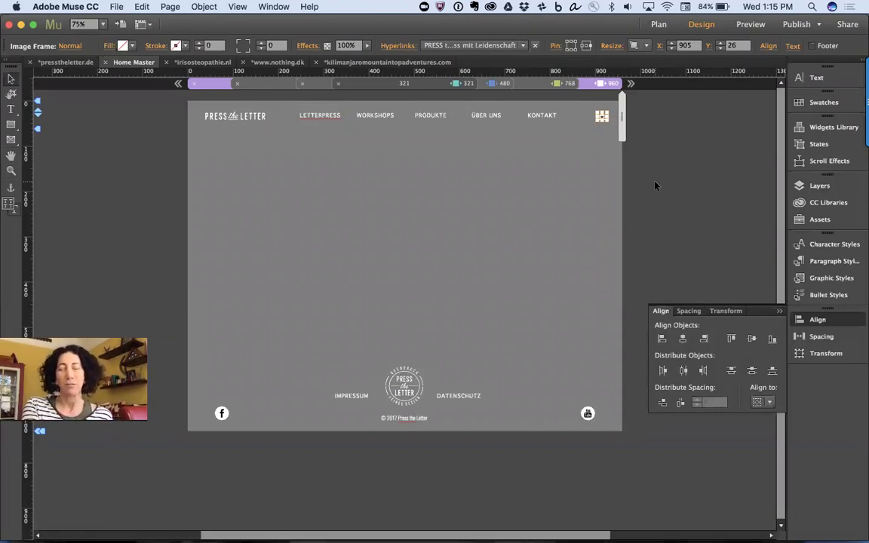
pyautogui.click(655, 186)
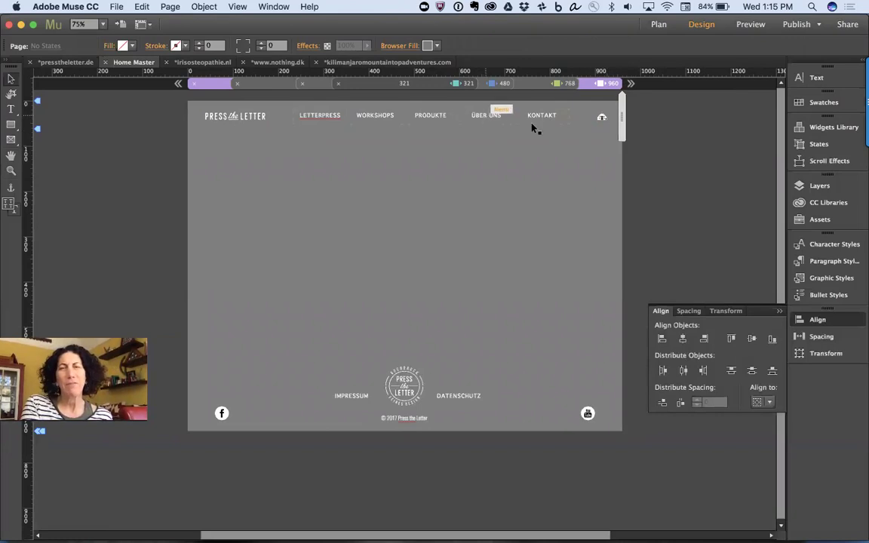
# Switch to the 768 tablet layout and confirm the header accordion stretches to browser width.
pyautogui.click(539, 85)
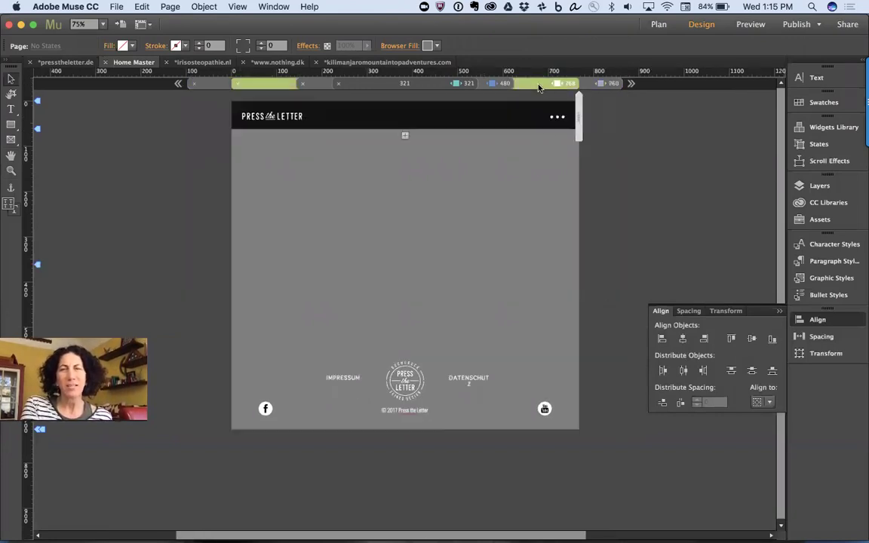
pyautogui.click(558, 118)
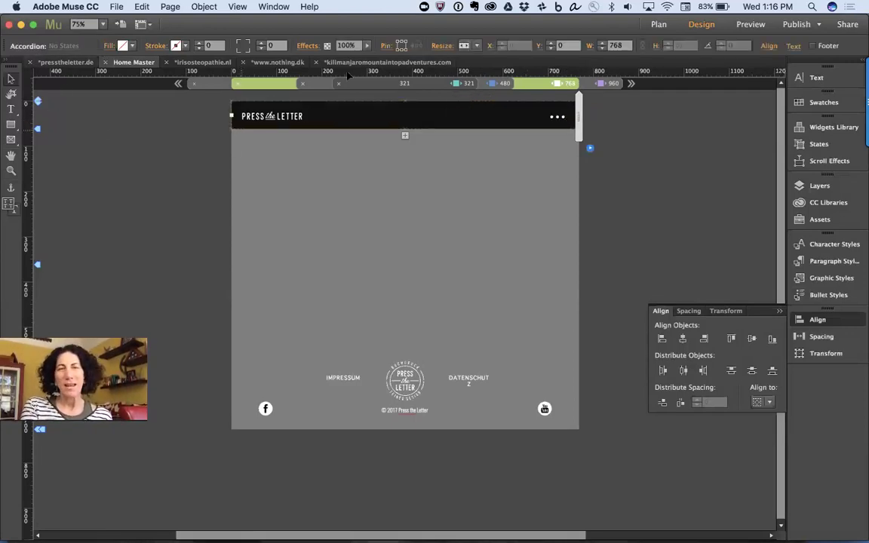
pyautogui.click(465, 47)
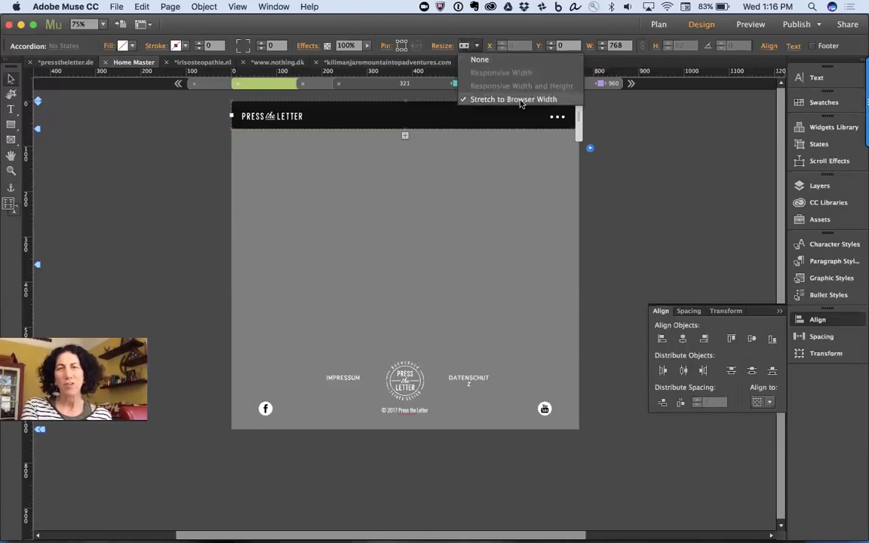
pyautogui.click(521, 37)
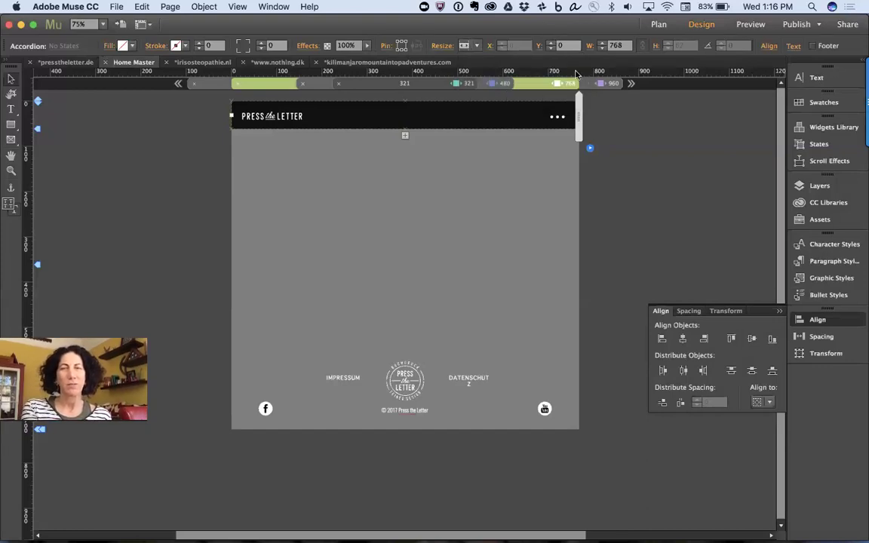
# Expand the header navigation menu and select its AKTUELL, then LETTERPRESS menu items.
pyautogui.click(466, 113)
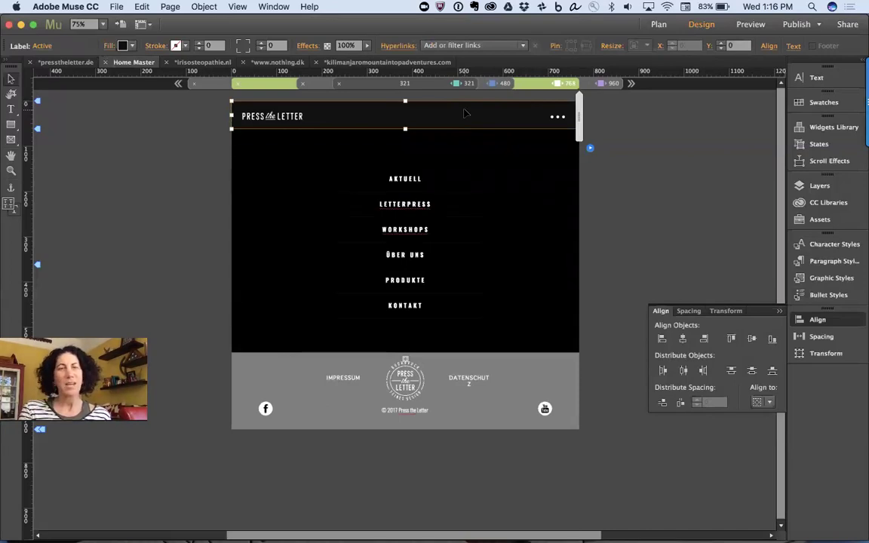
pyautogui.click(405, 181)
pyautogui.click(406, 182)
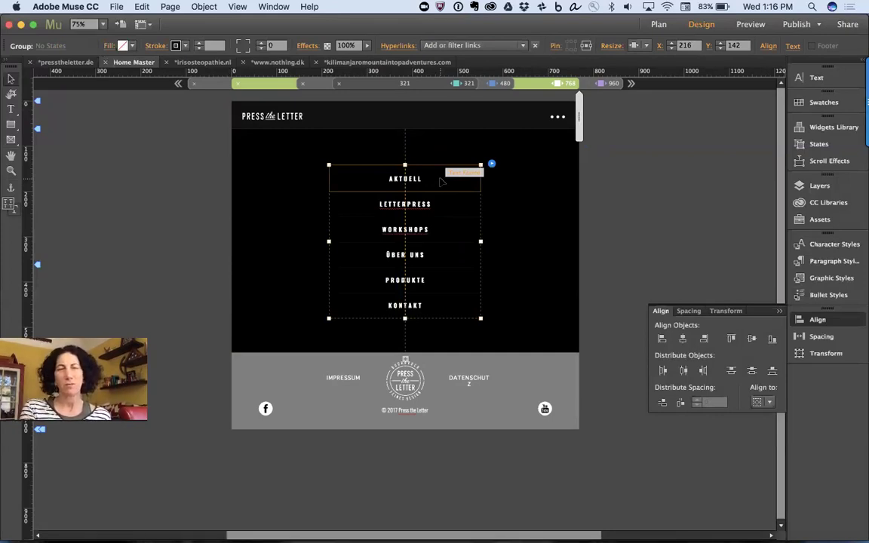
pyautogui.click(442, 181)
pyautogui.doubleClick(443, 181)
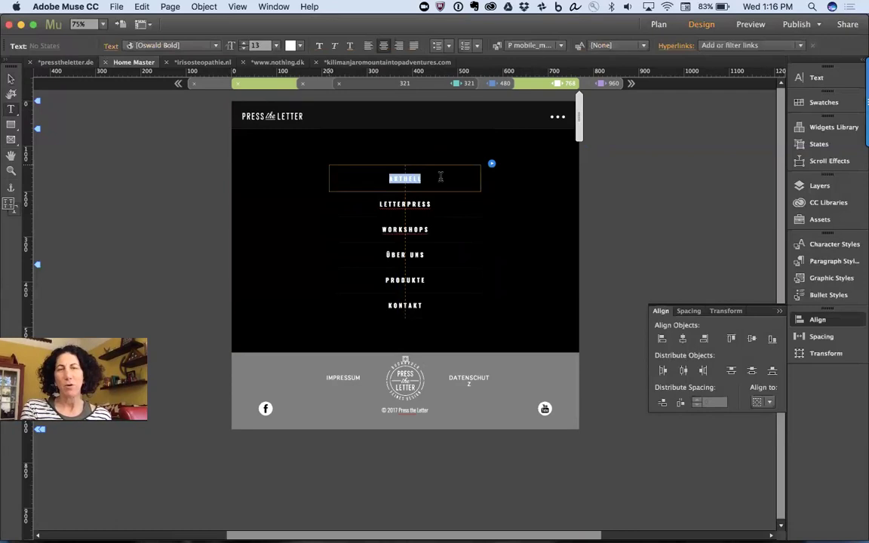
pyautogui.click(9, 80)
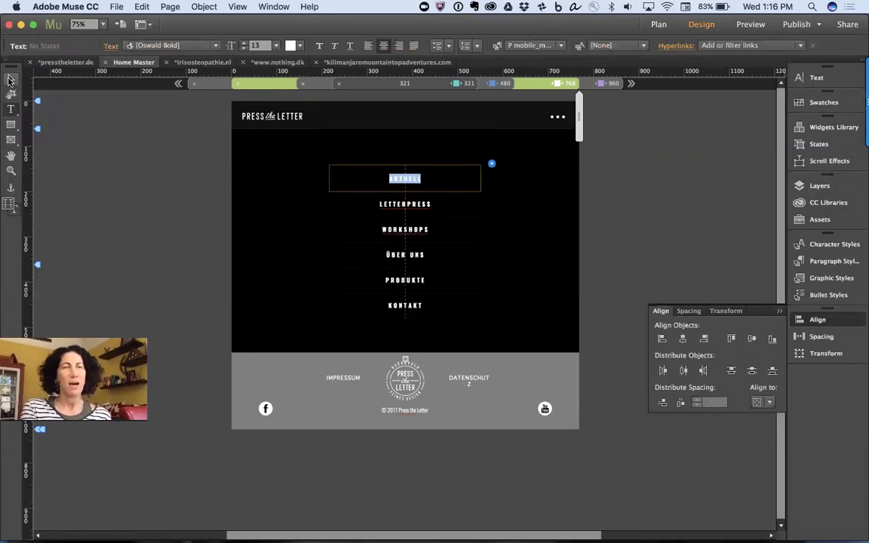
pyautogui.click(86, 139)
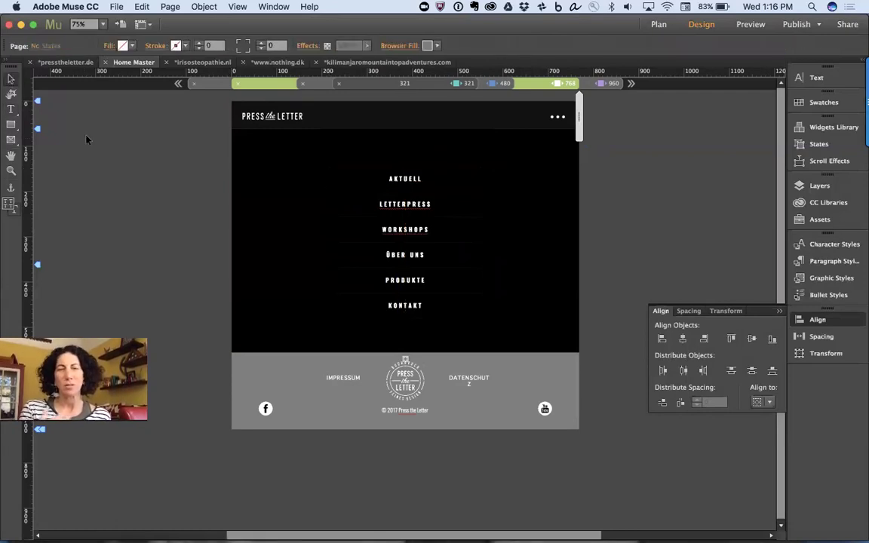
pyautogui.click(376, 185)
pyautogui.click(375, 185)
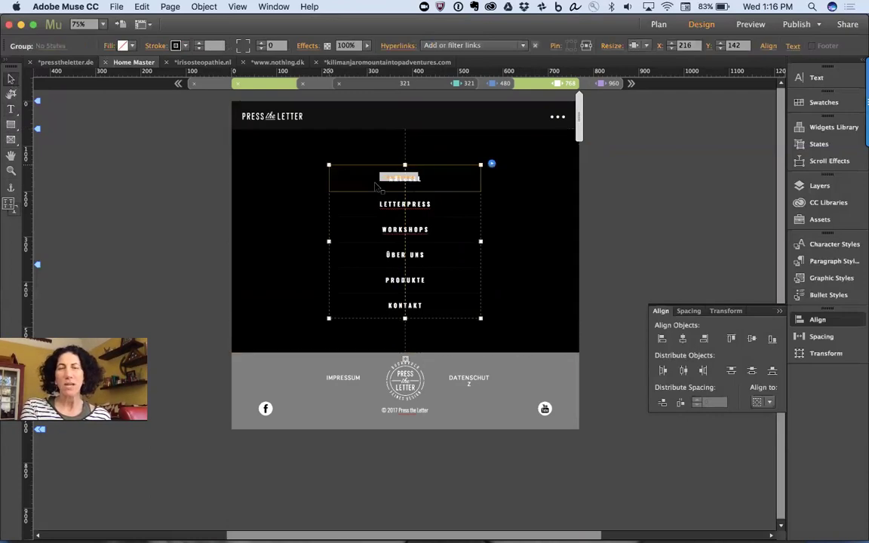
pyautogui.click(361, 207)
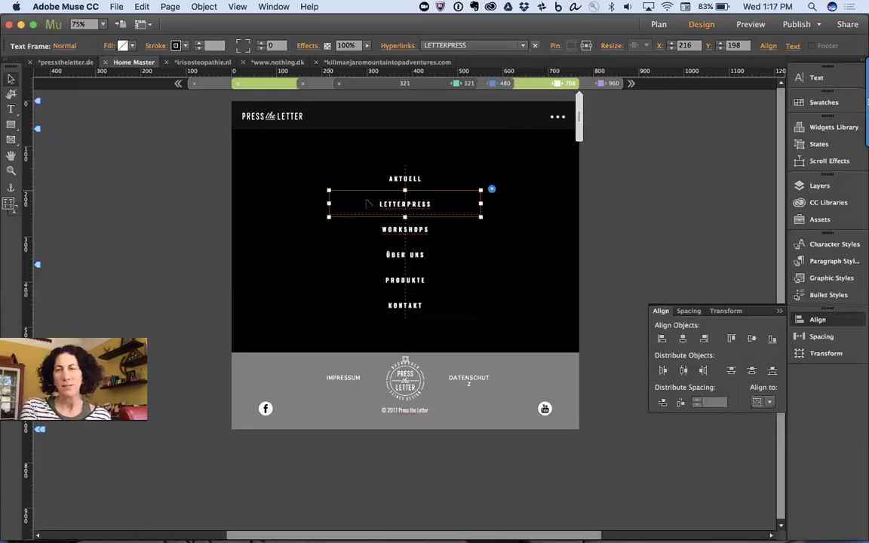
# Preview LETTERPRESS's Rollover, Mouse Down and Active states in a floating States panel.
pyautogui.click(827, 145)
pyautogui.moveTo(706, 119); pyautogui.dragTo(57, 119)
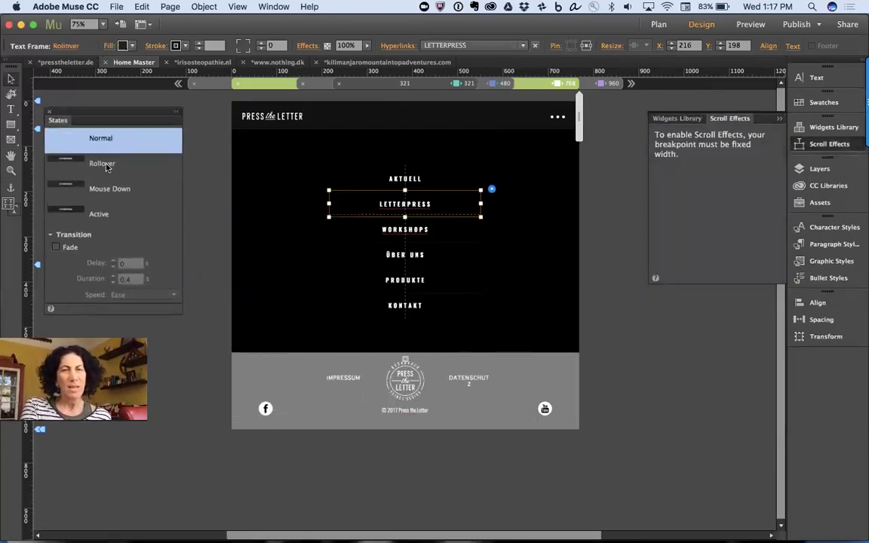
pyautogui.click(98, 164)
pyautogui.click(90, 190)
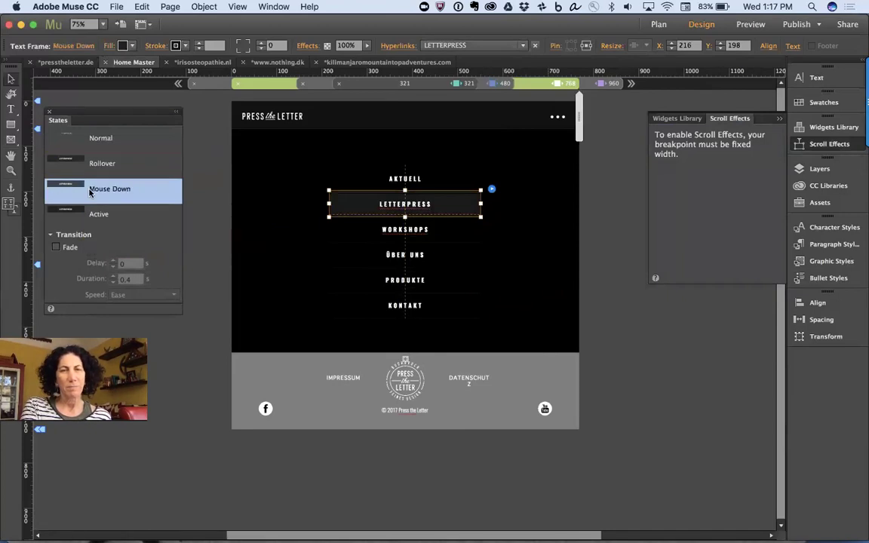
pyautogui.click(100, 214)
pyautogui.click(100, 142)
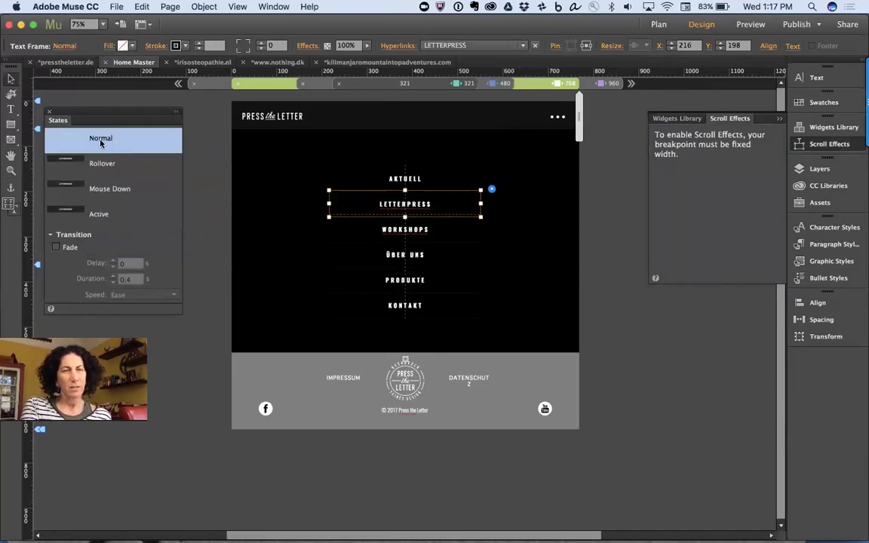
pyautogui.click(96, 165)
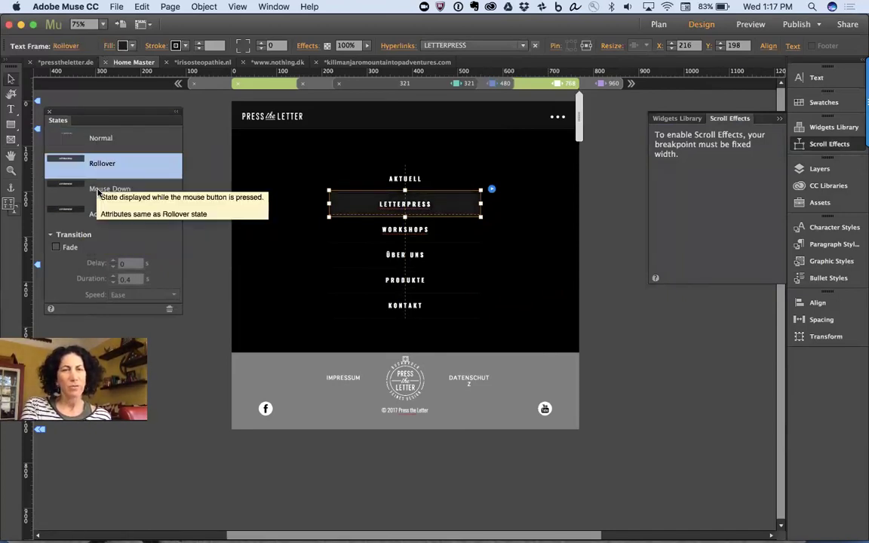
pyautogui.click(92, 190)
pyautogui.click(98, 217)
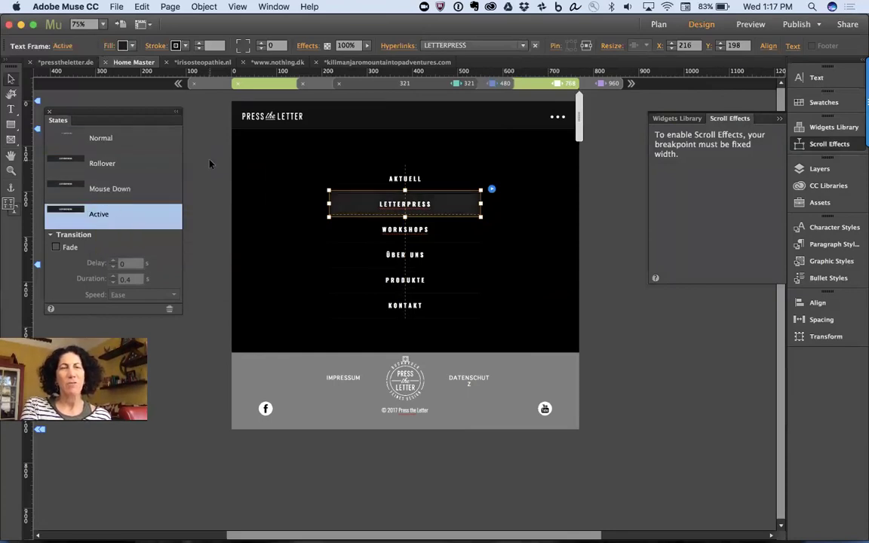
pyautogui.click(187, 142)
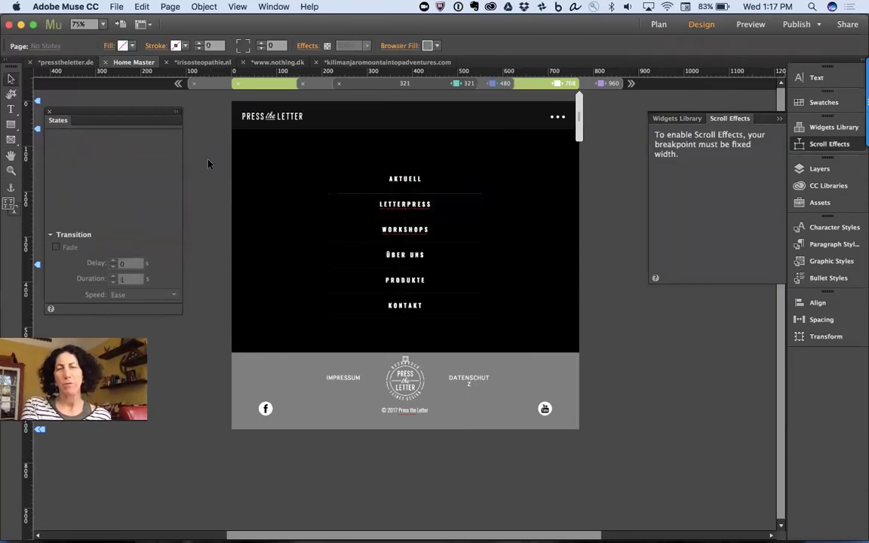
# Collapse the tablet accordion menu, check its behaviour options, then Cmd-Tab to the live site in Chrome.
pyautogui.click(427, 166)
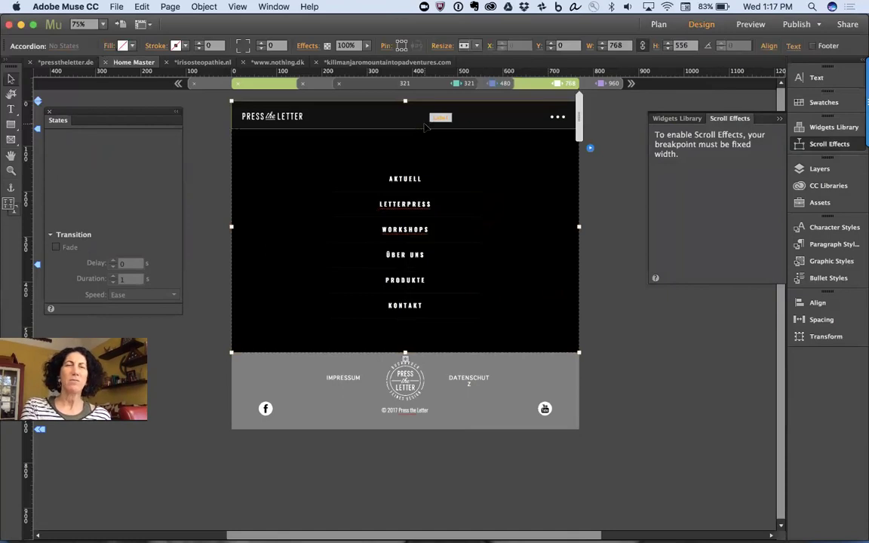
pyautogui.click(424, 126)
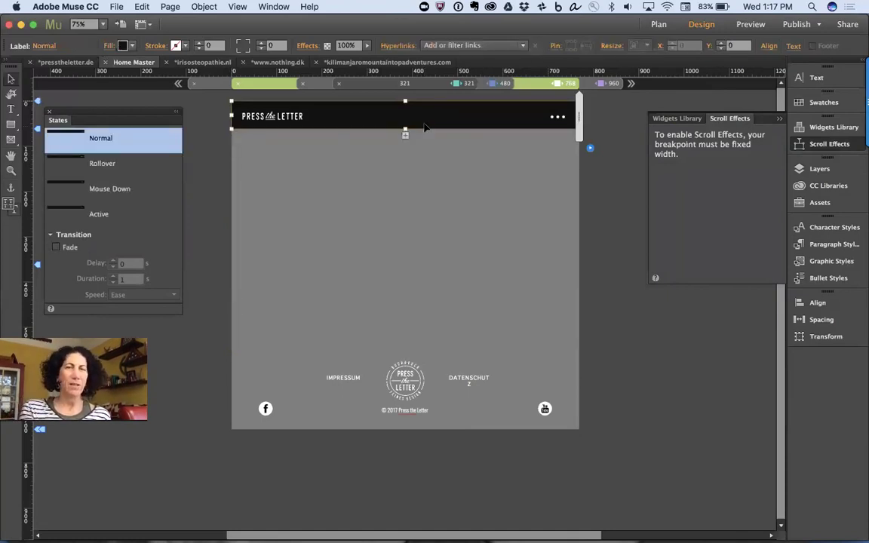
pyautogui.click(425, 129)
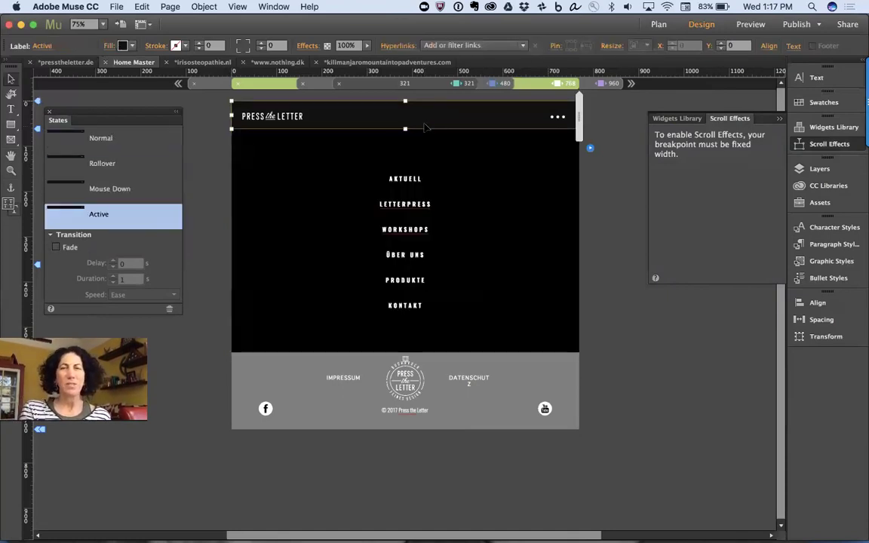
pyautogui.click(504, 122)
pyautogui.click(591, 151)
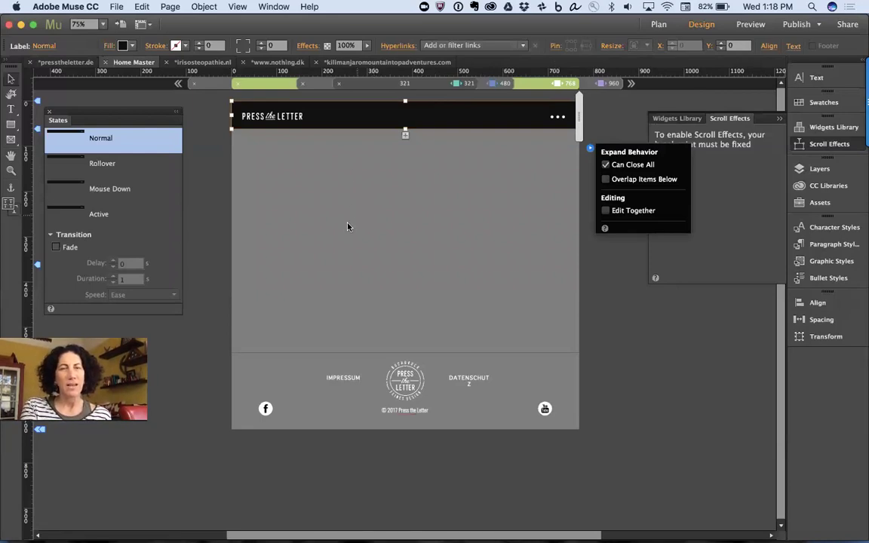
pyautogui.press('super+Tab')
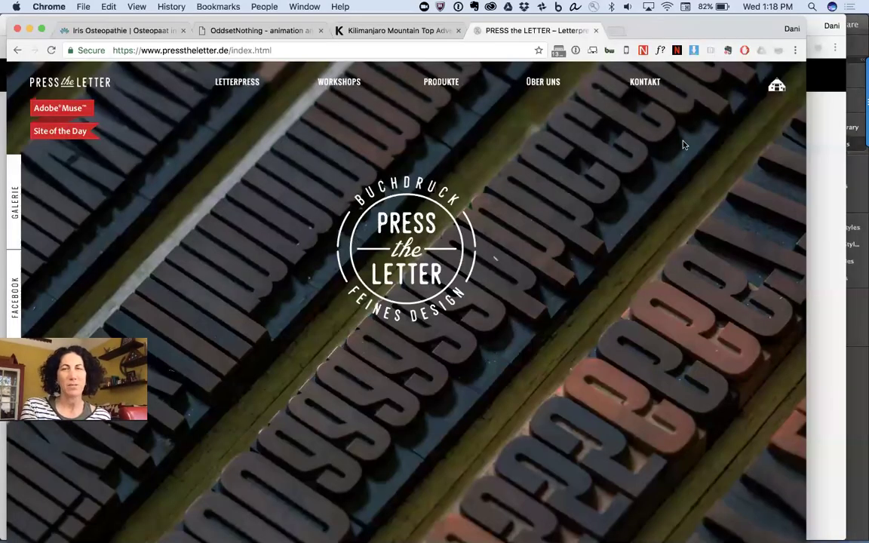
# Narrow Chrome to the compact layout and toggle the site's navigation menu open and closed.
pyautogui.moveTo(813, 135); pyautogui.dragTo(725, 144)
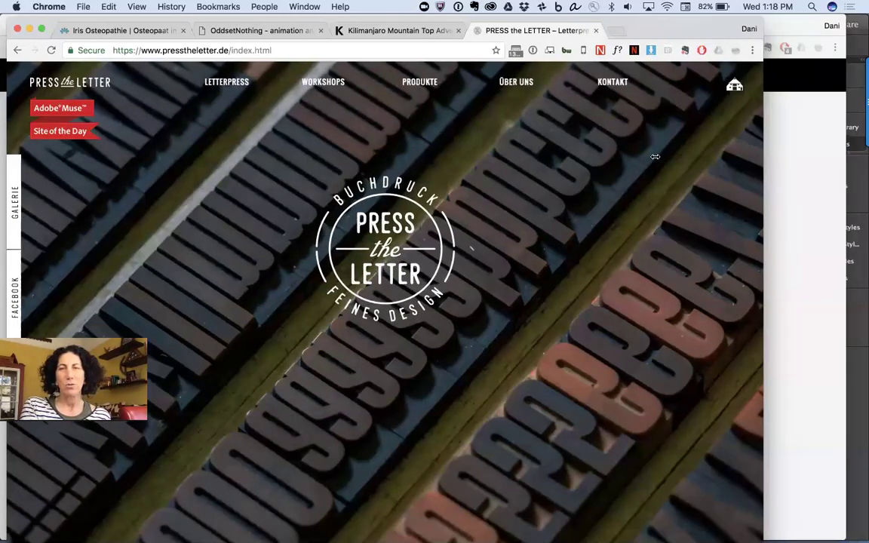
pyautogui.moveTo(648, 155); pyautogui.dragTo(444, 163)
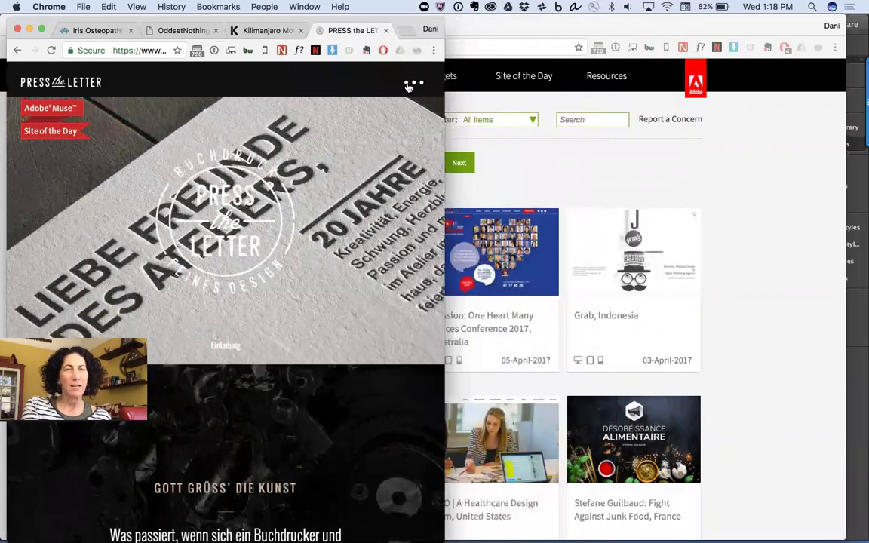
pyautogui.click(408, 87)
pyautogui.click(408, 86)
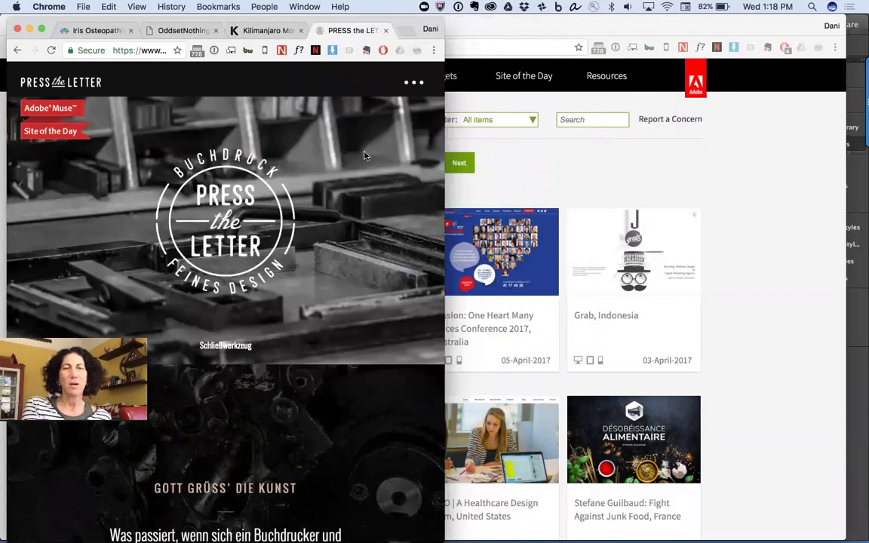
pyautogui.click(413, 86)
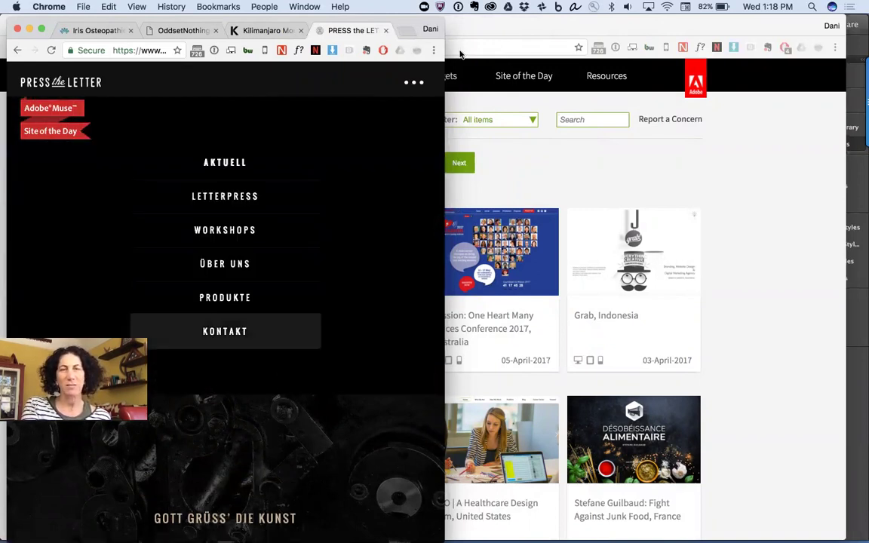
pyautogui.click(413, 83)
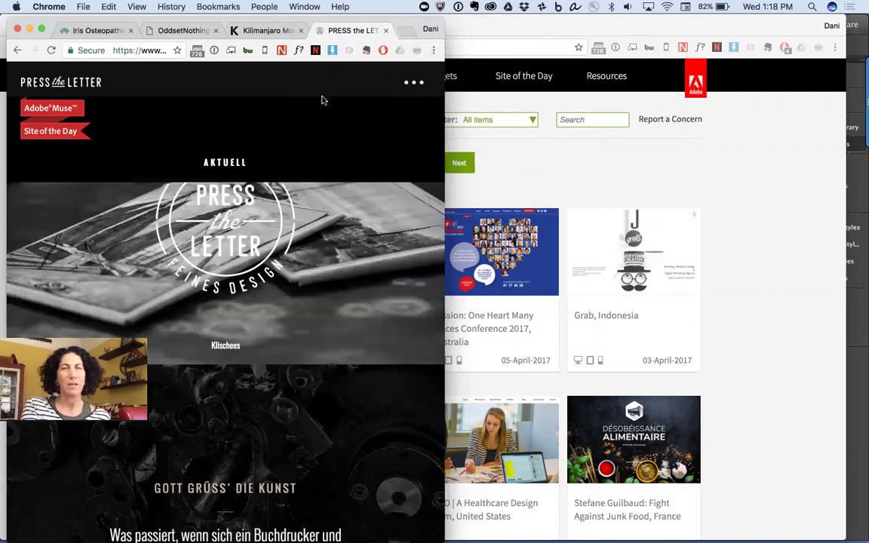
pyautogui.click(410, 81)
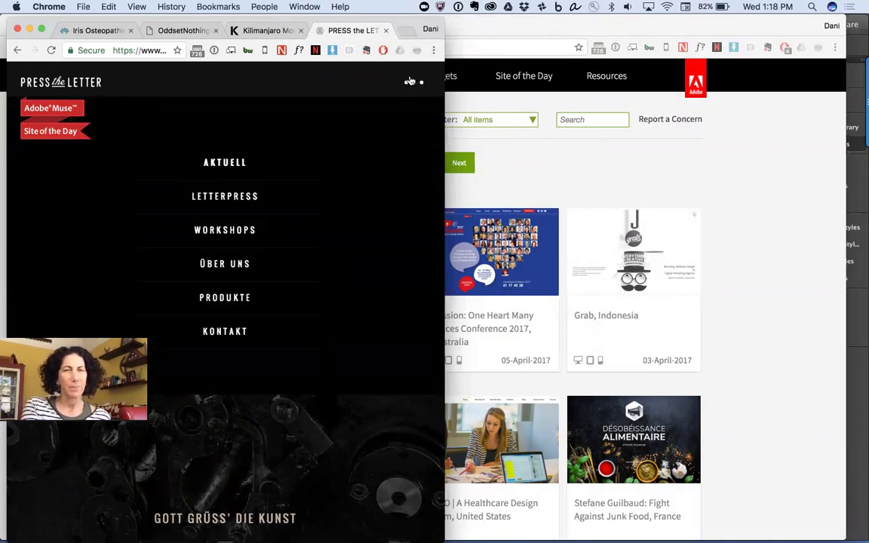
pyautogui.click(410, 81)
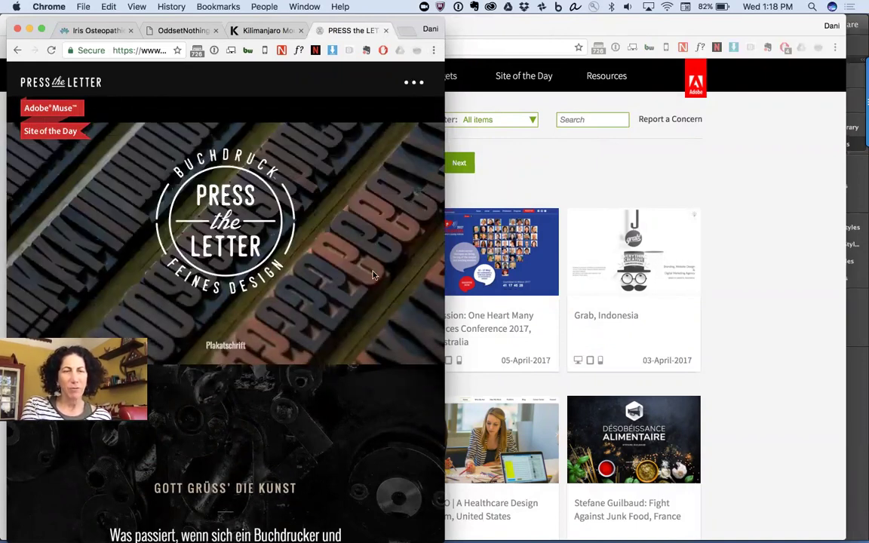
# Scroll the live page up and down and open and close its navigation menu again.
pyautogui.scroll(-3, 366, 289)
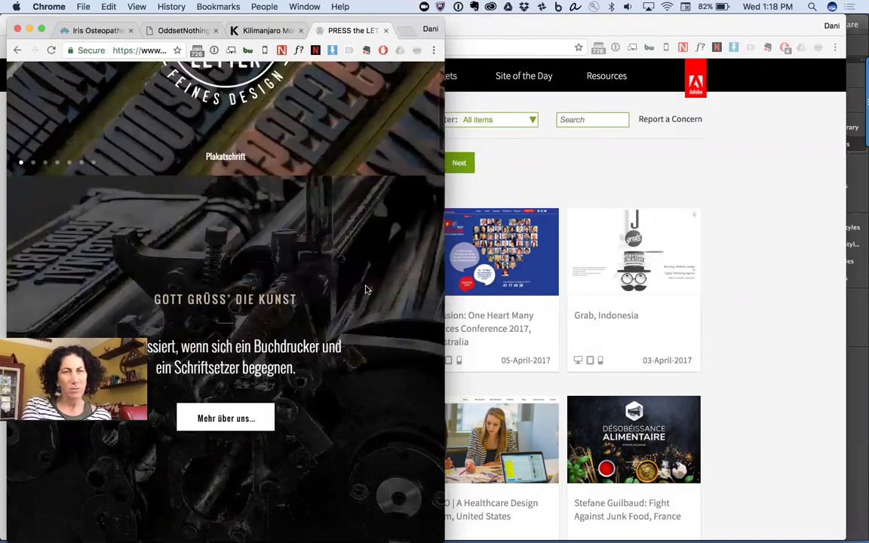
pyautogui.scroll(3, 366, 289)
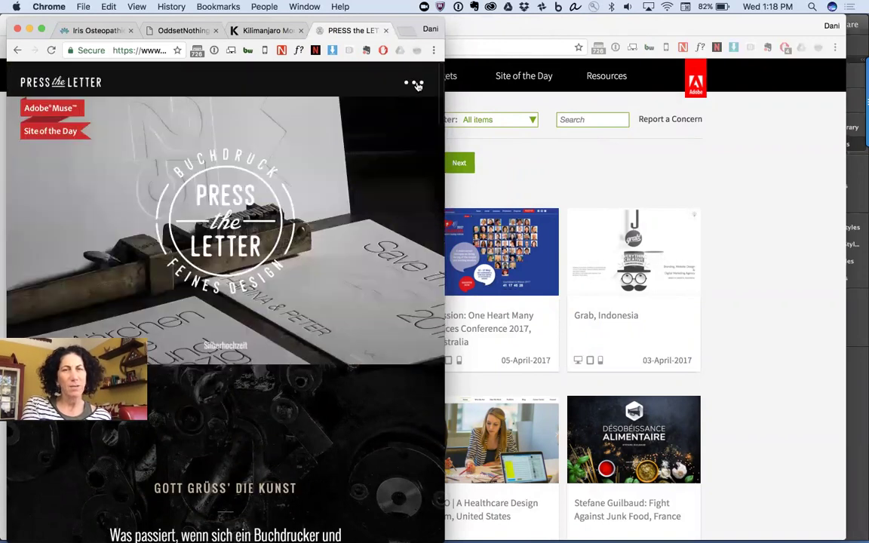
pyautogui.click(416, 85)
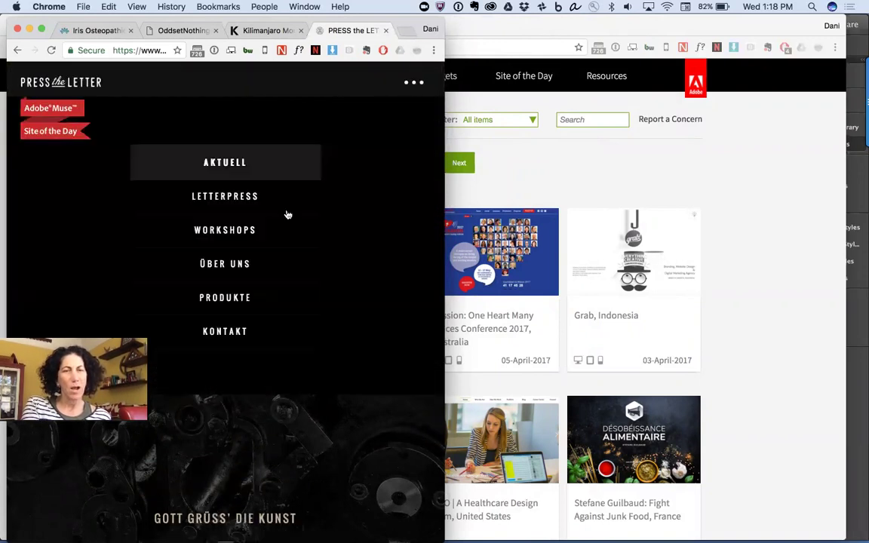
pyautogui.click(417, 85)
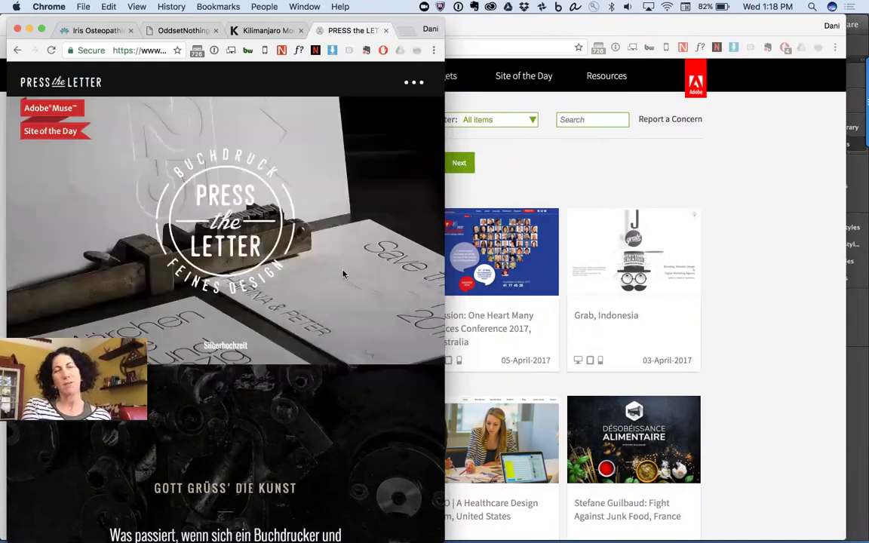
pyautogui.click(409, 83)
pyautogui.click(408, 84)
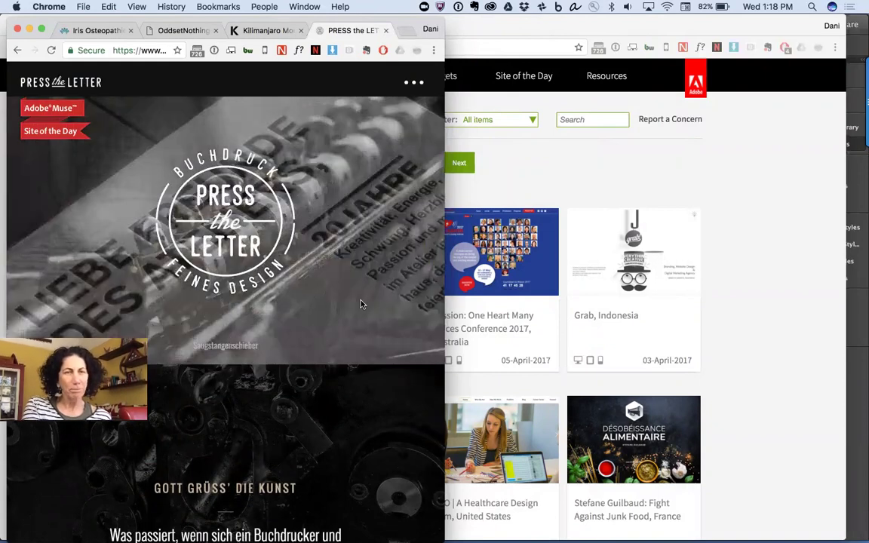
pyautogui.scroll(-5, 360, 302)
pyautogui.scroll(5, 361, 303)
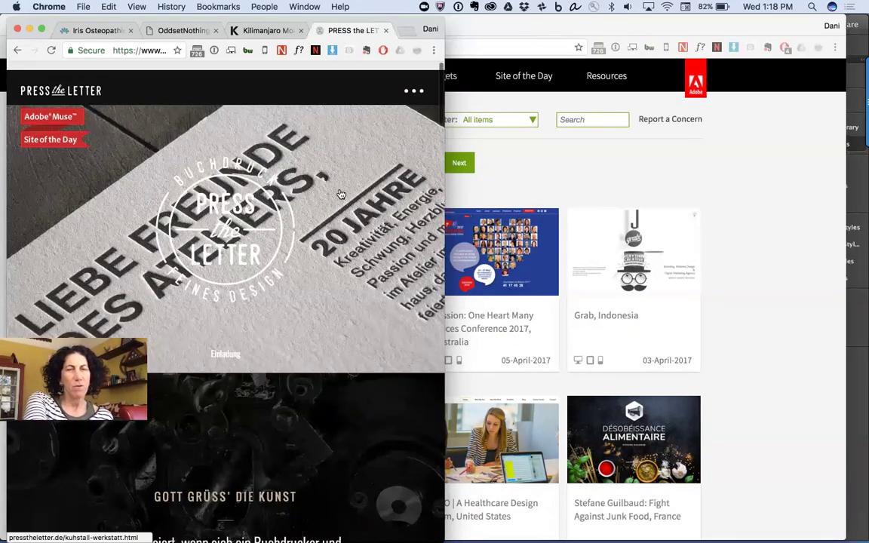
# Preview the Home Master's header menu in Active and Normal states at the 480 breakpoint.
pyautogui.press('super+Tab')
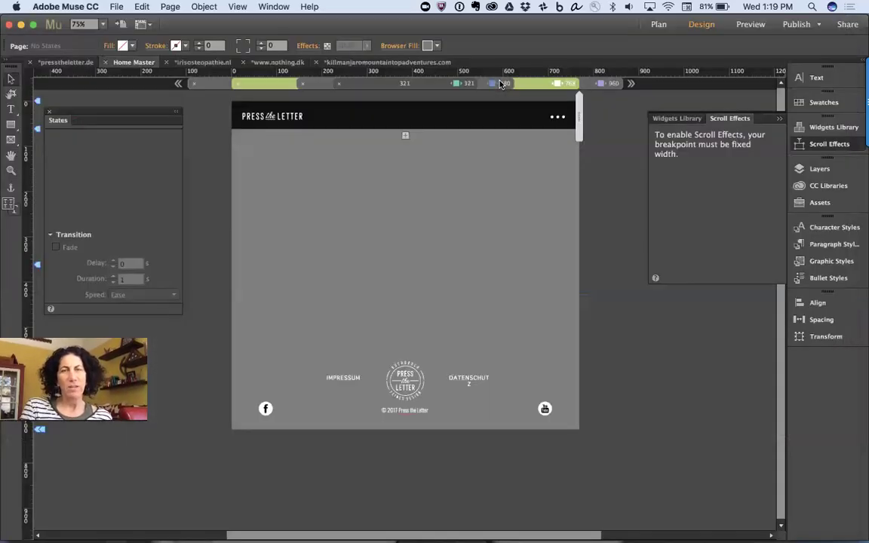
pyautogui.click(499, 83)
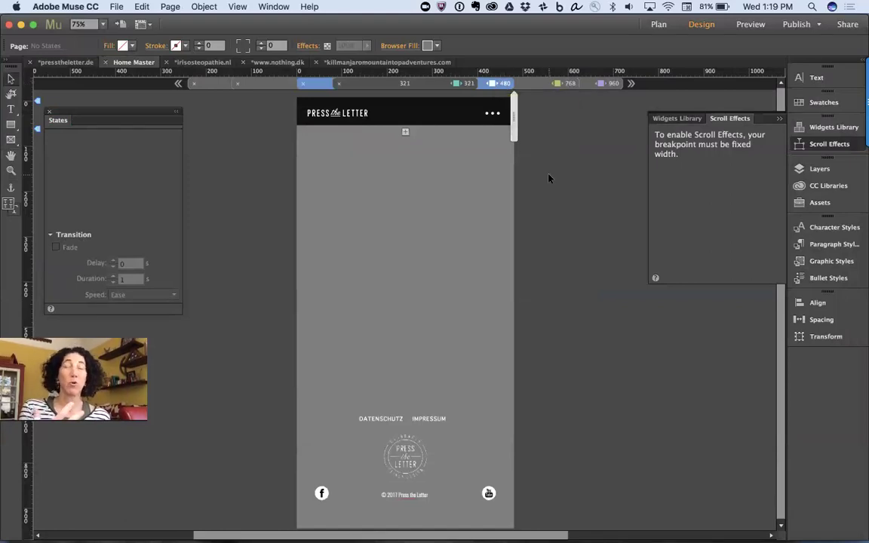
pyautogui.click(429, 113)
pyautogui.click(429, 115)
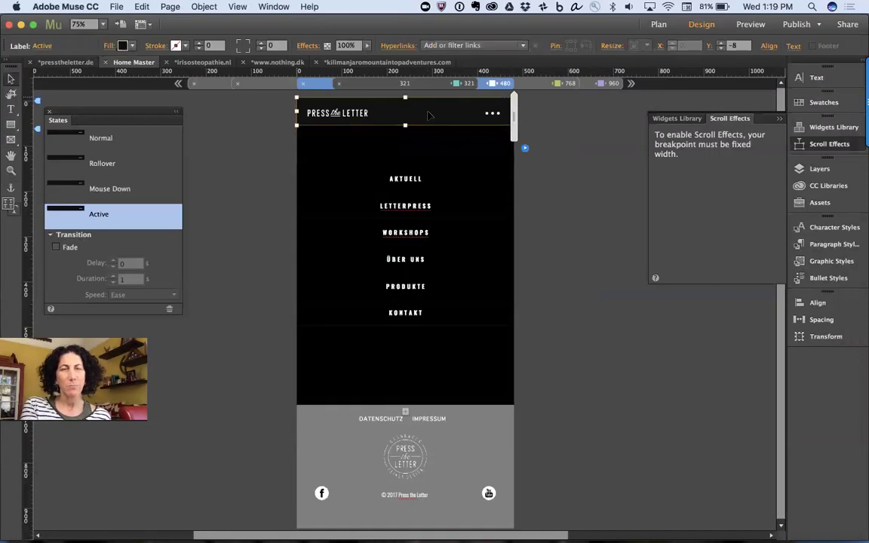
pyautogui.click(429, 115)
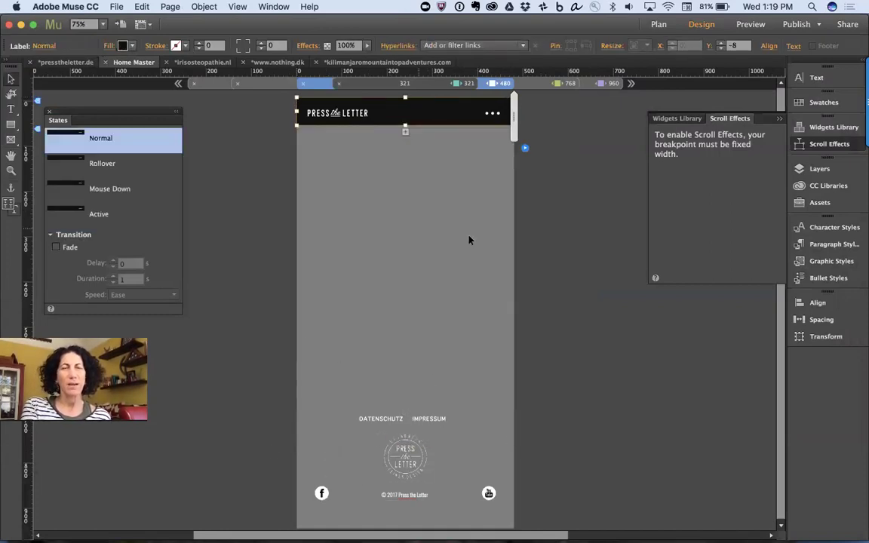
pyautogui.click(573, 204)
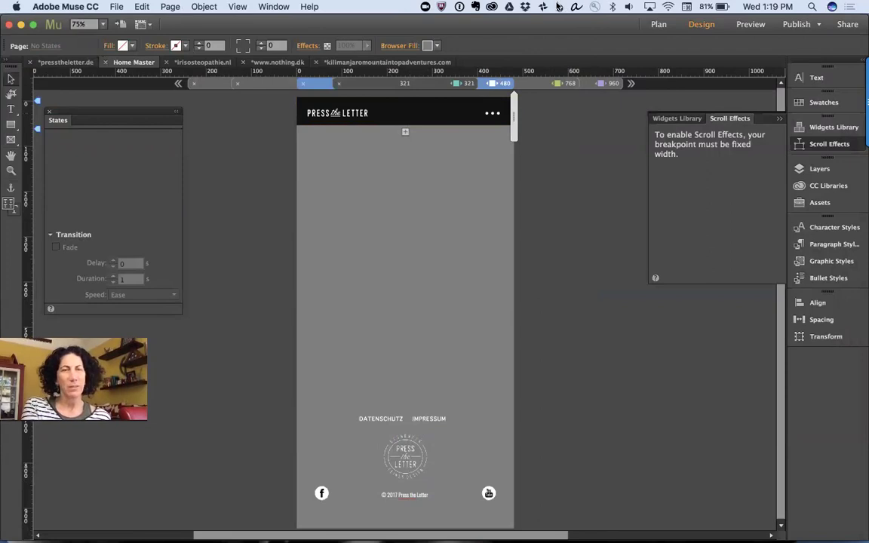
pyautogui.press('super+m')
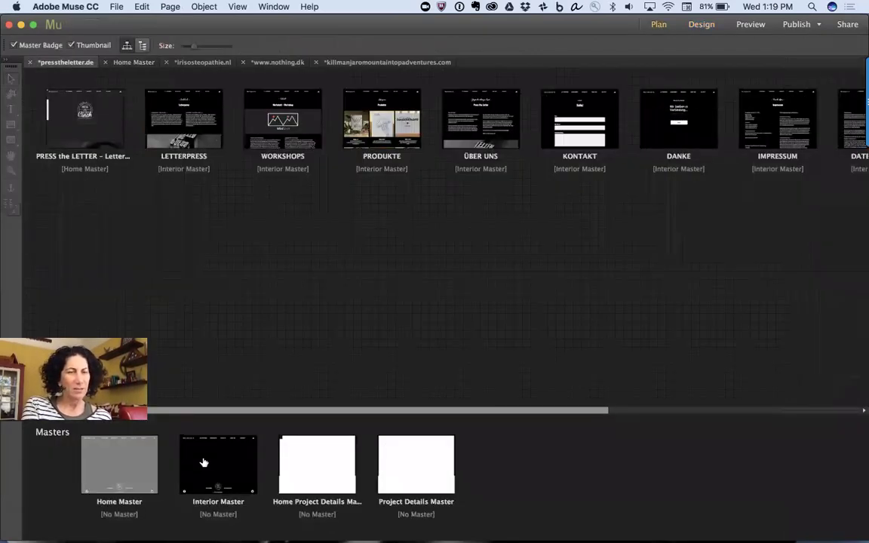
# Open the Interior Master, zoom out to see its black layout, and go back to Plan view.
pyautogui.doubleClick(203, 463)
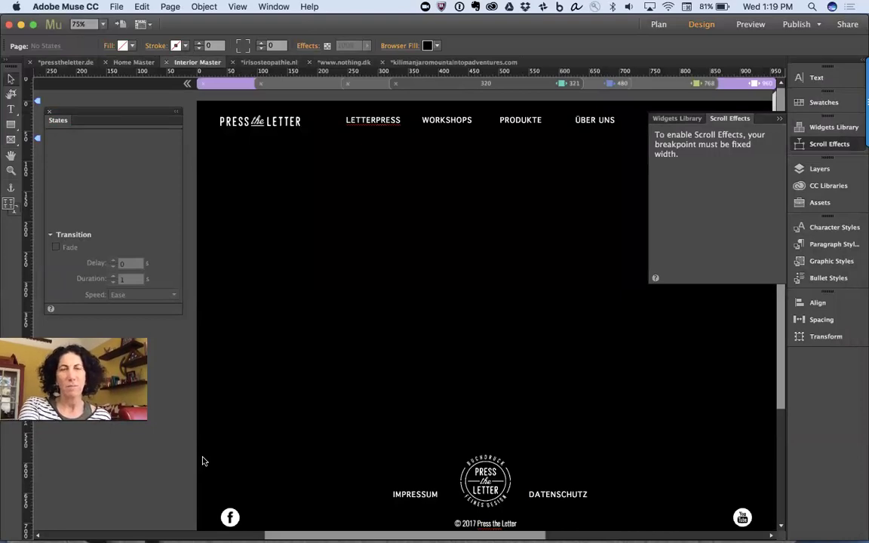
pyautogui.press('super+minus')
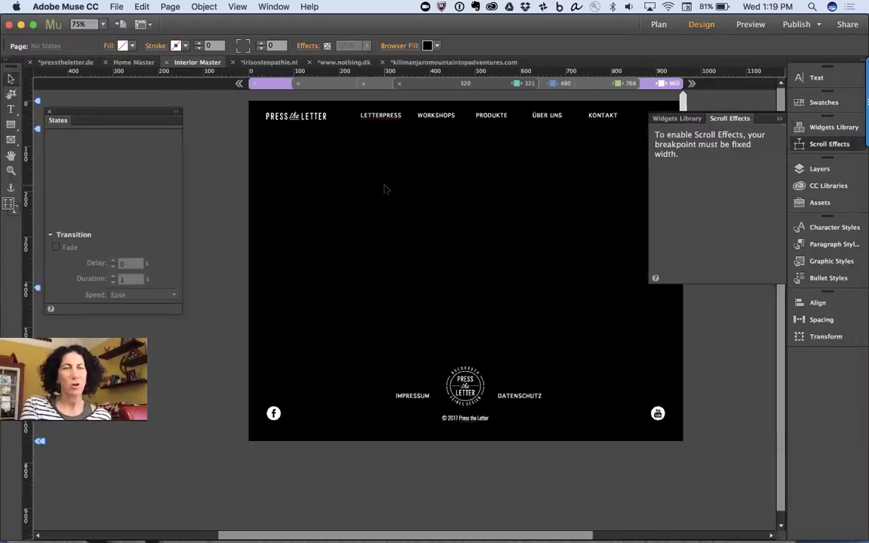
pyautogui.press('super+m')
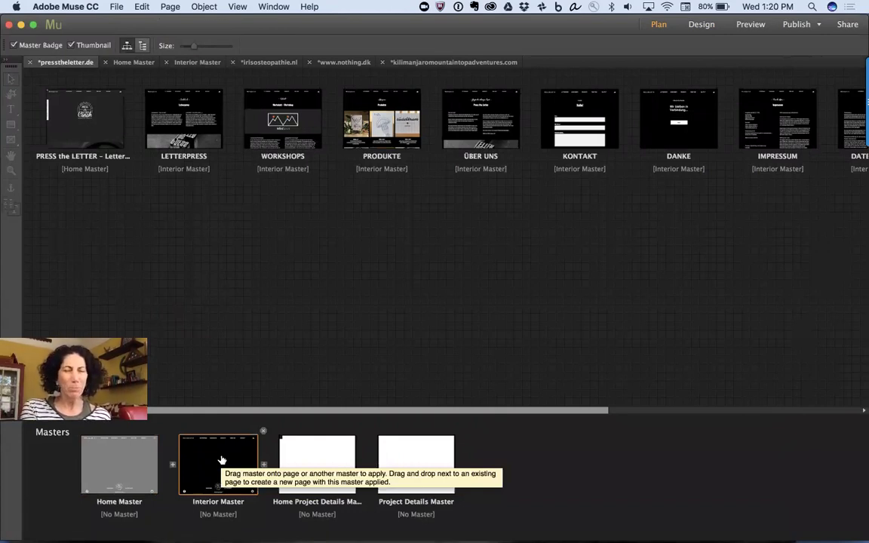
# View the Home Master at its 960 desktop layout, then return to the plan.
pyautogui.doubleClick(108, 467)
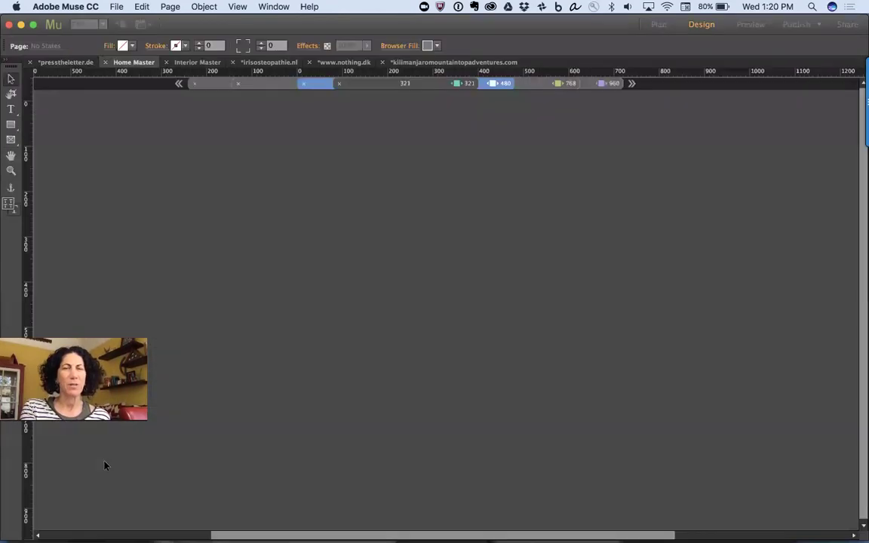
pyautogui.click(216, 84)
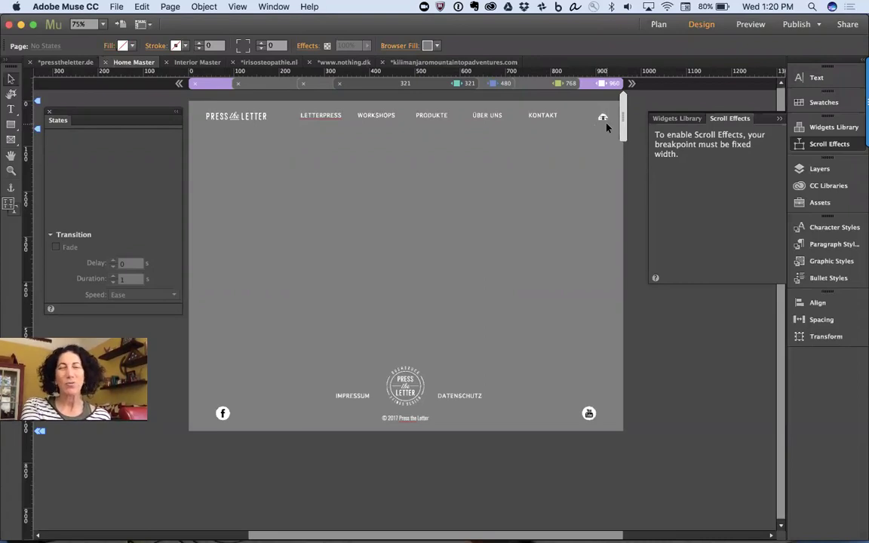
pyautogui.press('super+m')
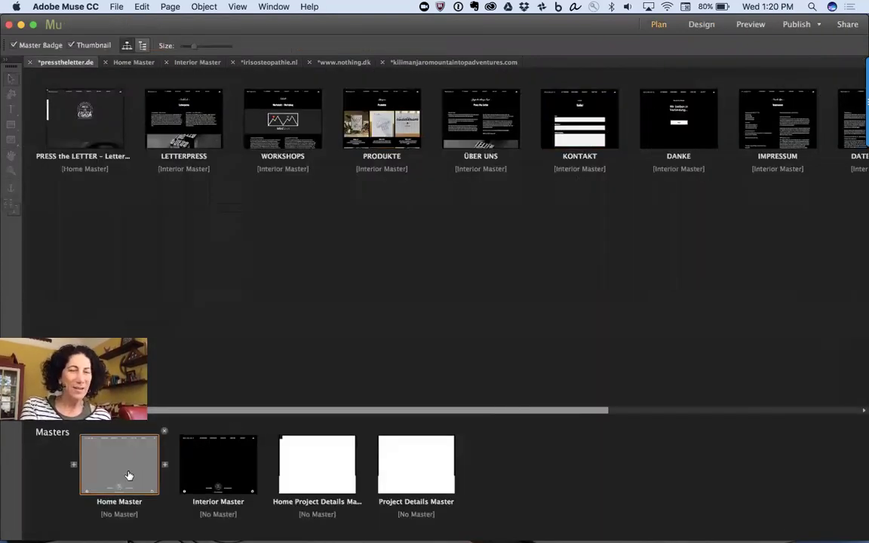
# Open the Interior Master, collapse the floating Scroll Effects panel, and return to the plan.
pyautogui.click(192, 461)
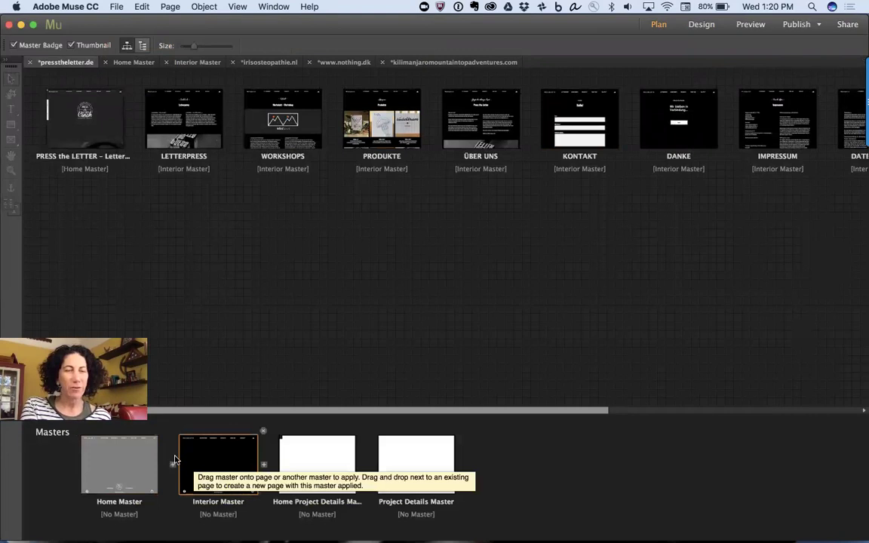
pyautogui.doubleClick(220, 454)
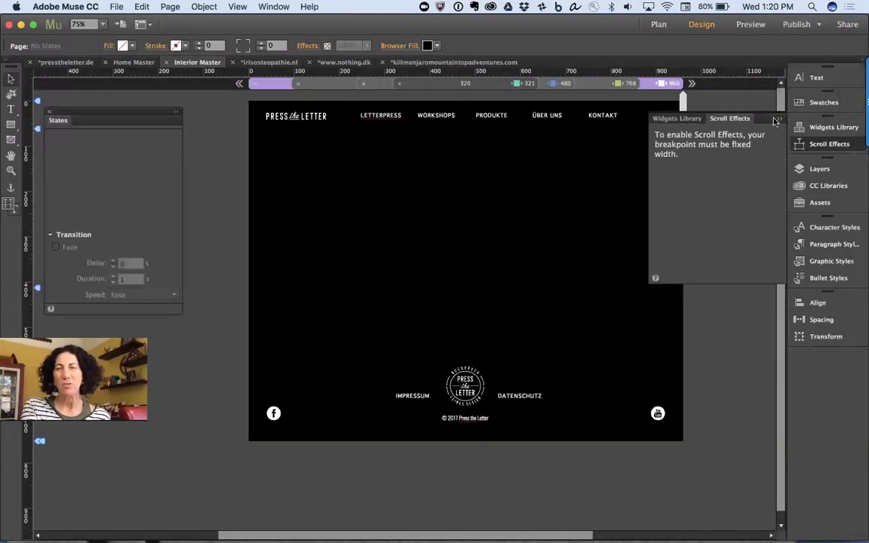
pyautogui.click(777, 121)
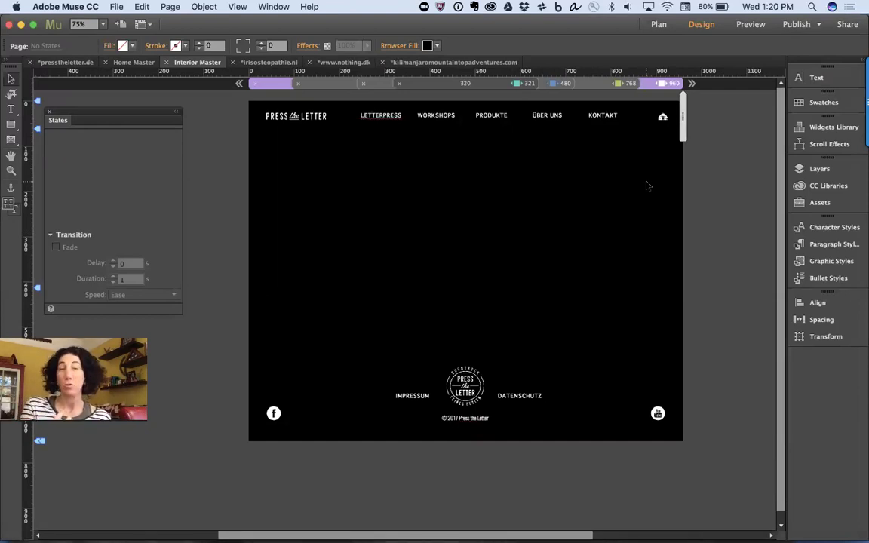
pyautogui.press('super+m')
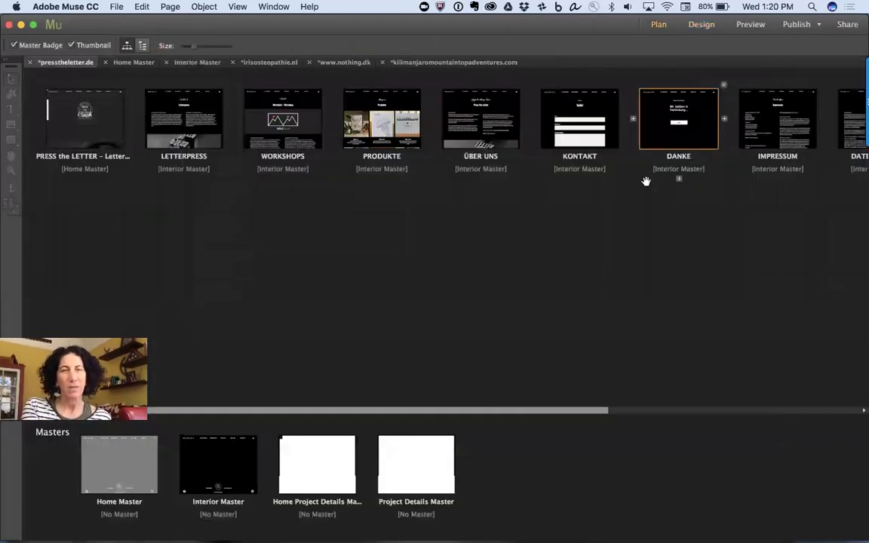
pyautogui.doubleClick(301, 462)
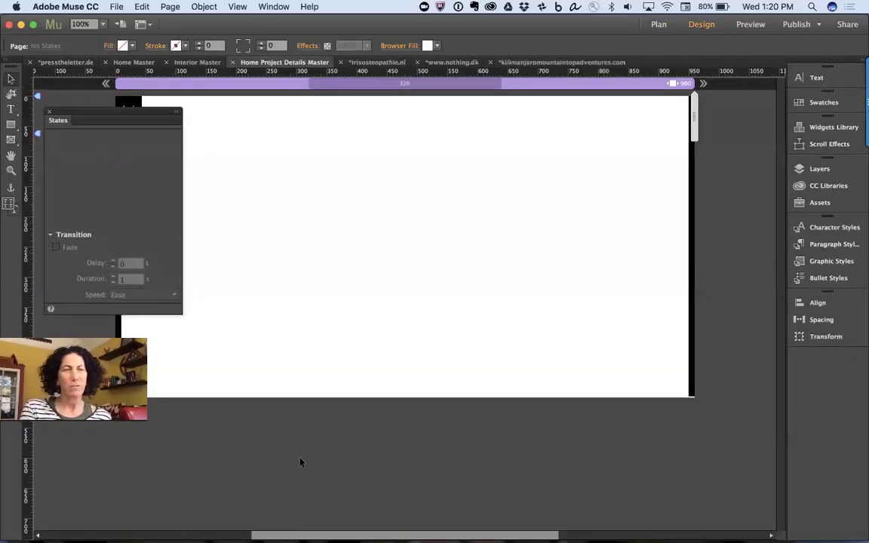
pyautogui.doubleClick(73, 114)
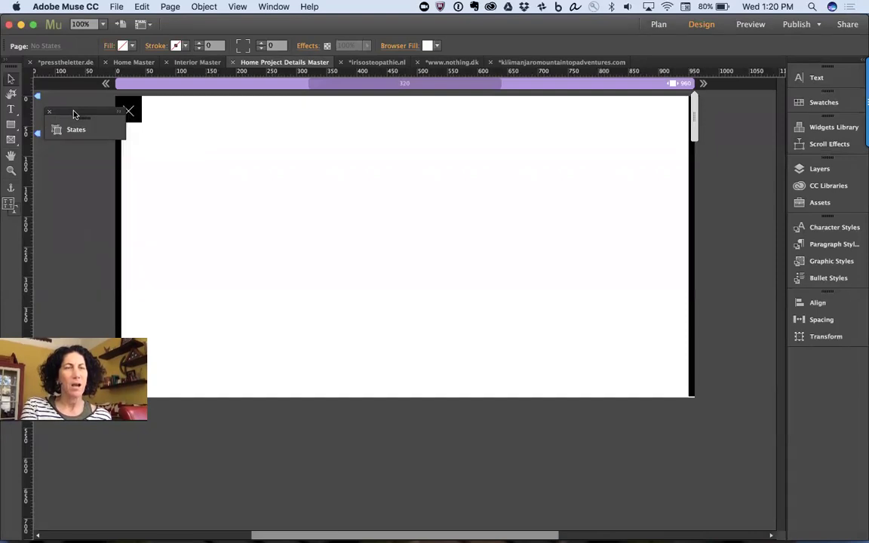
pyautogui.moveTo(73, 114); pyautogui.dragTo(64, 149)
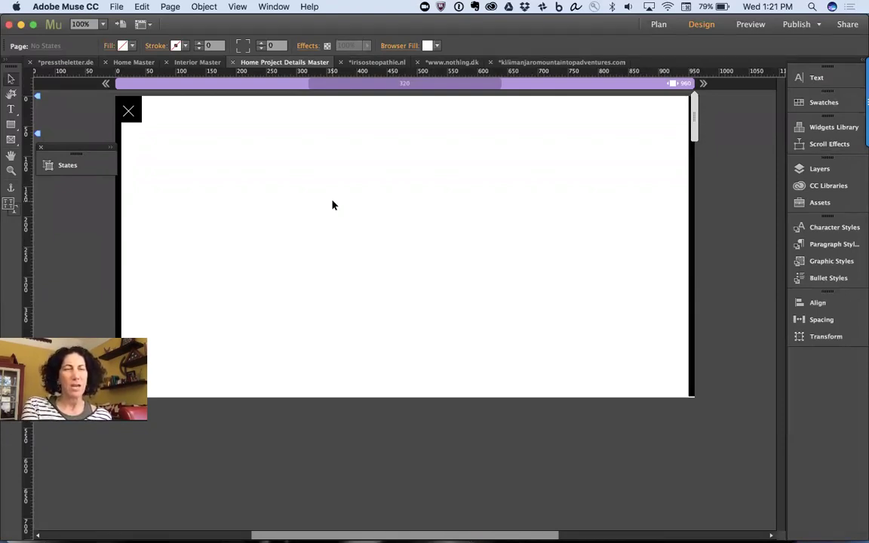
pyautogui.click(132, 111)
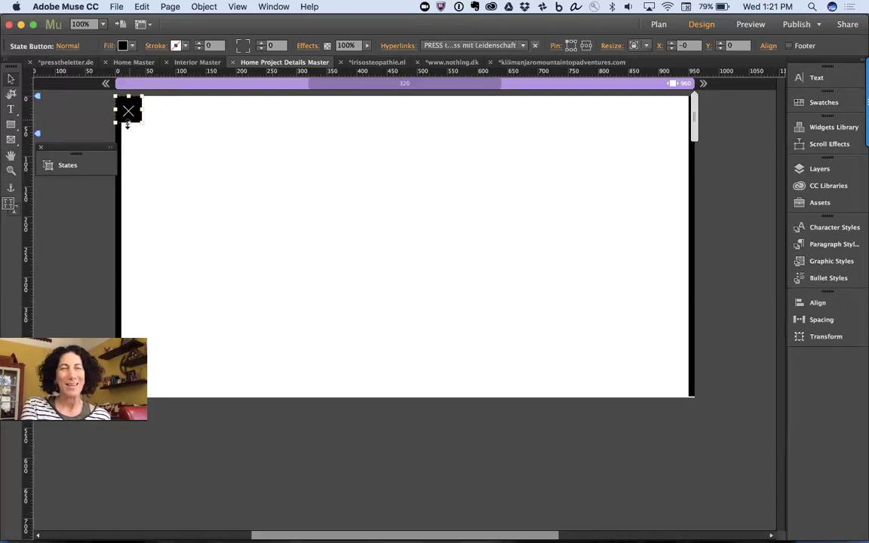
pyautogui.click(66, 164)
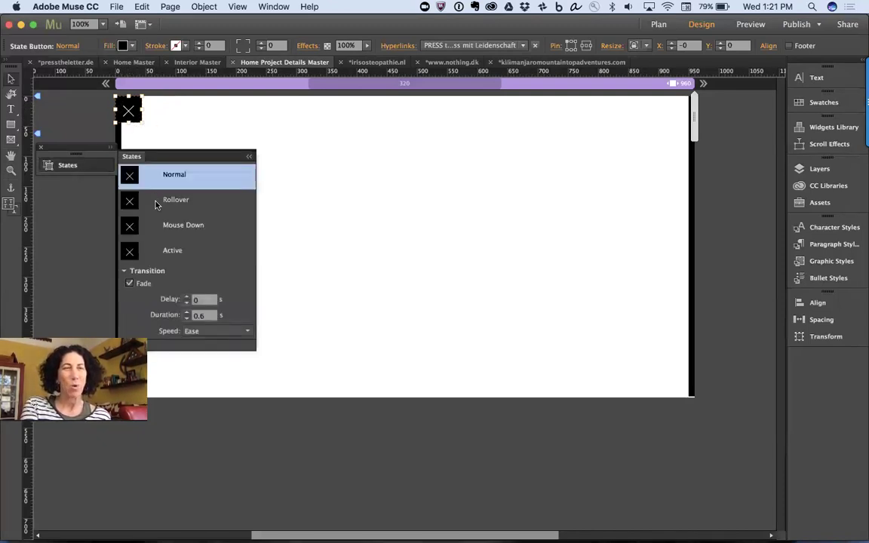
pyautogui.click(156, 203)
pyautogui.click(153, 226)
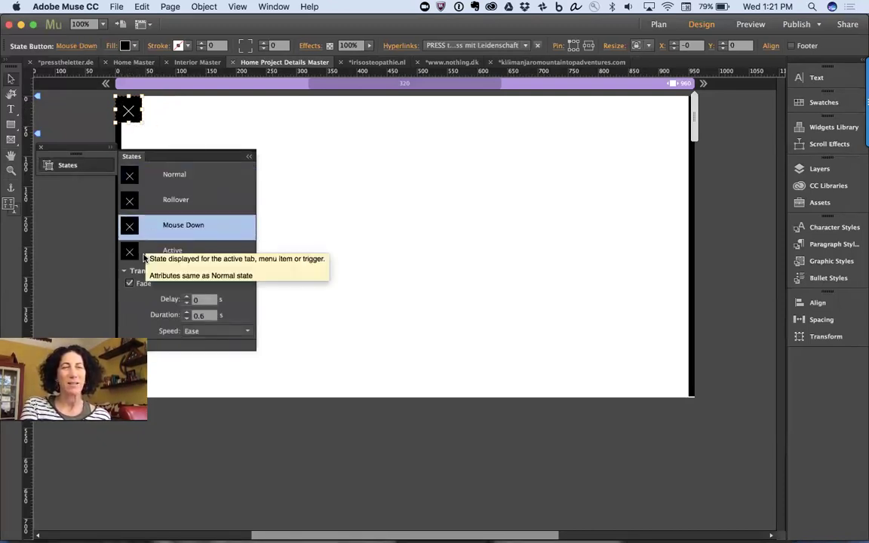
pyautogui.click(144, 257)
pyautogui.click(157, 176)
pyautogui.click(79, 118)
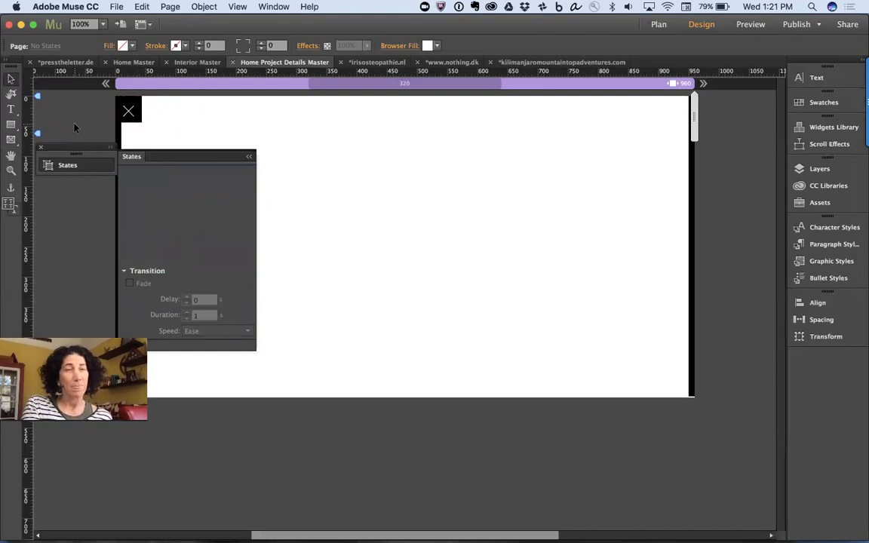
pyautogui.click(67, 166)
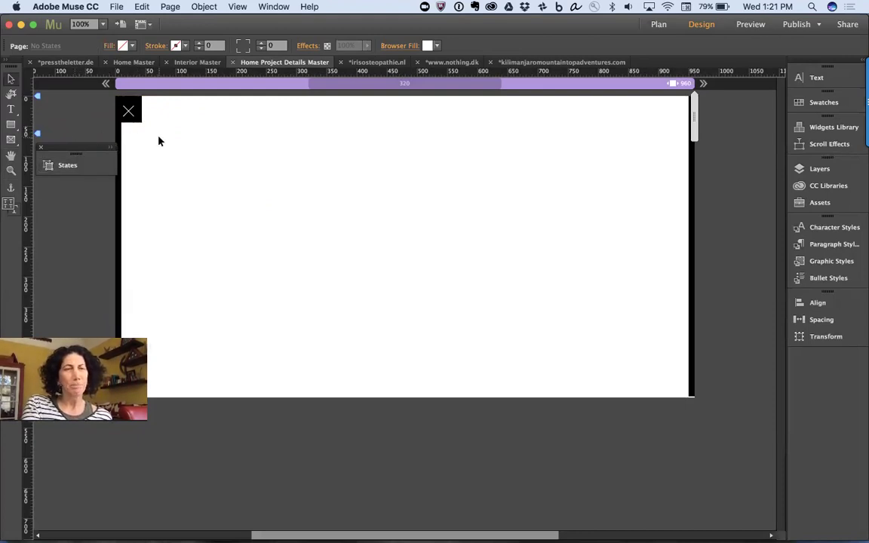
pyautogui.click(118, 136)
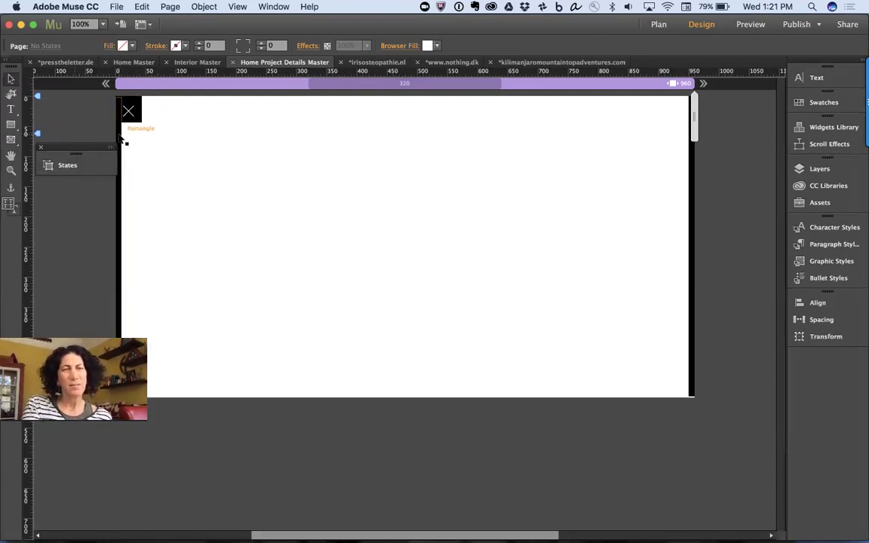
pyautogui.click(424, 181)
pyautogui.click(692, 157)
pyautogui.click(631, 165)
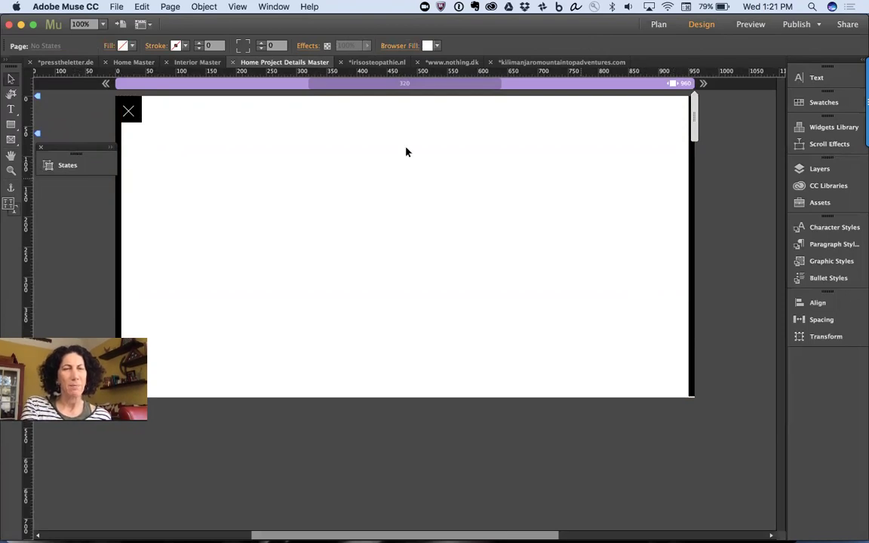
pyautogui.click(125, 99)
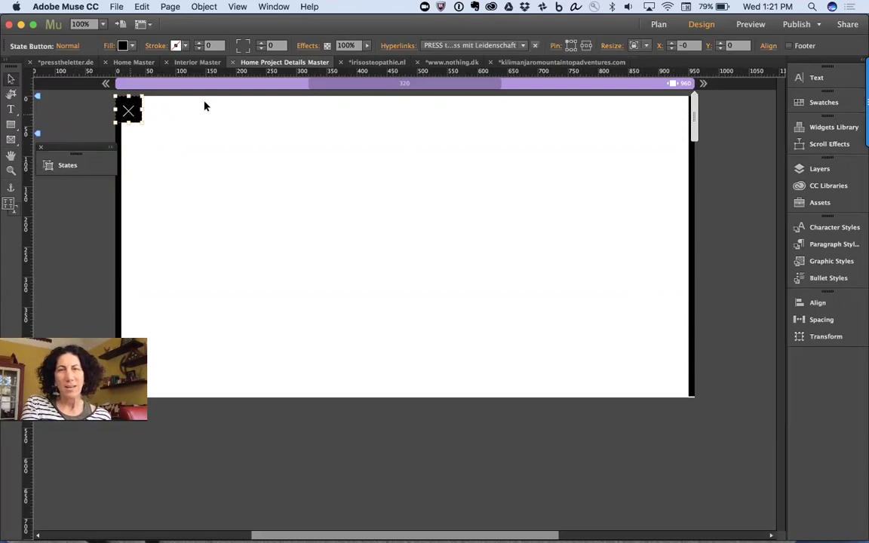
pyautogui.click(494, 47)
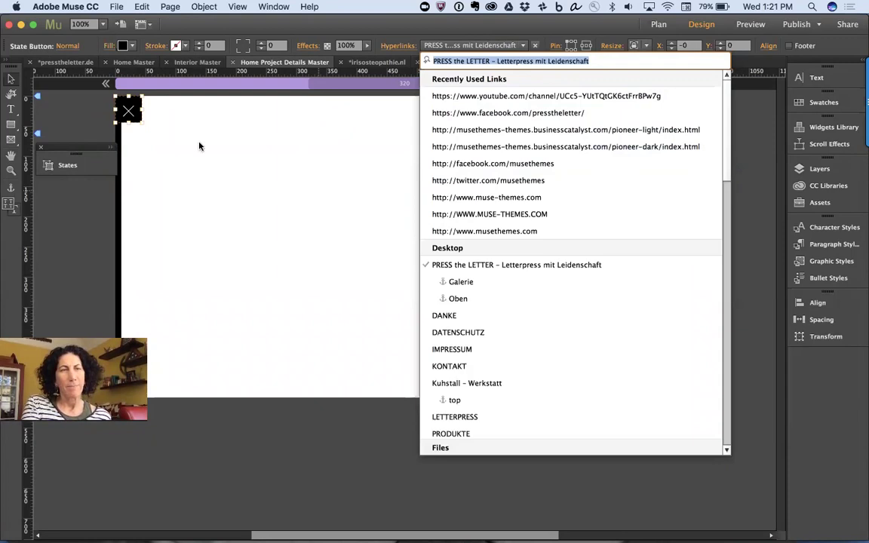
pyautogui.click(169, 149)
pyautogui.click(180, 153)
pyautogui.click(129, 111)
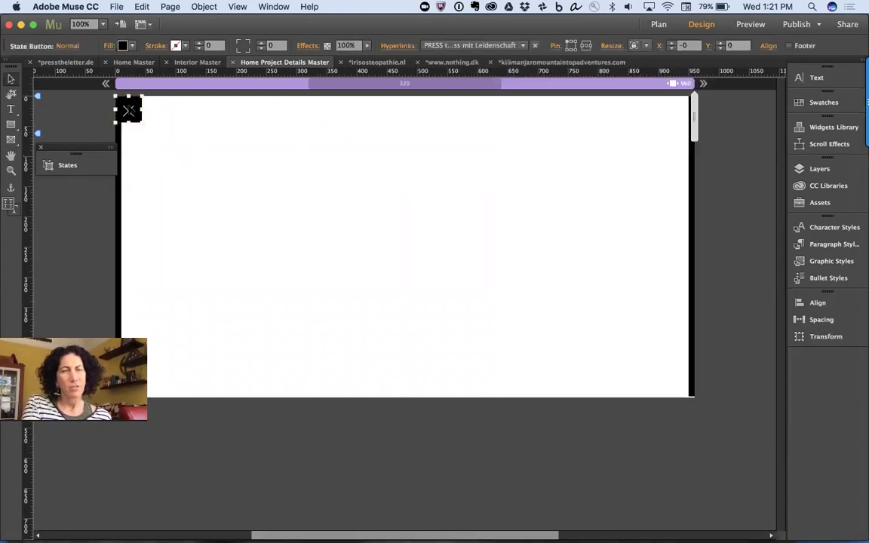
pyautogui.click(211, 150)
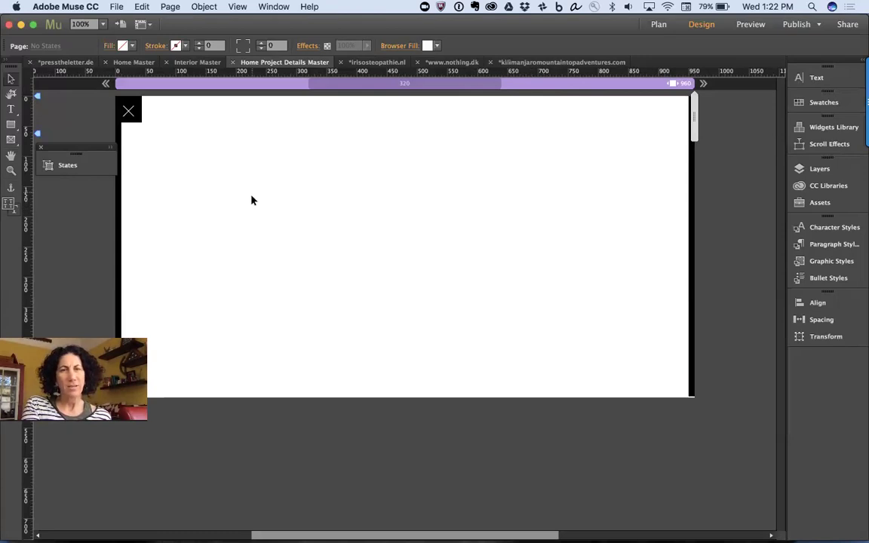
# Open the PRESS the LETTER home page from the plan and try dragging the 768 breakpoint marker.
pyautogui.press('super+m')
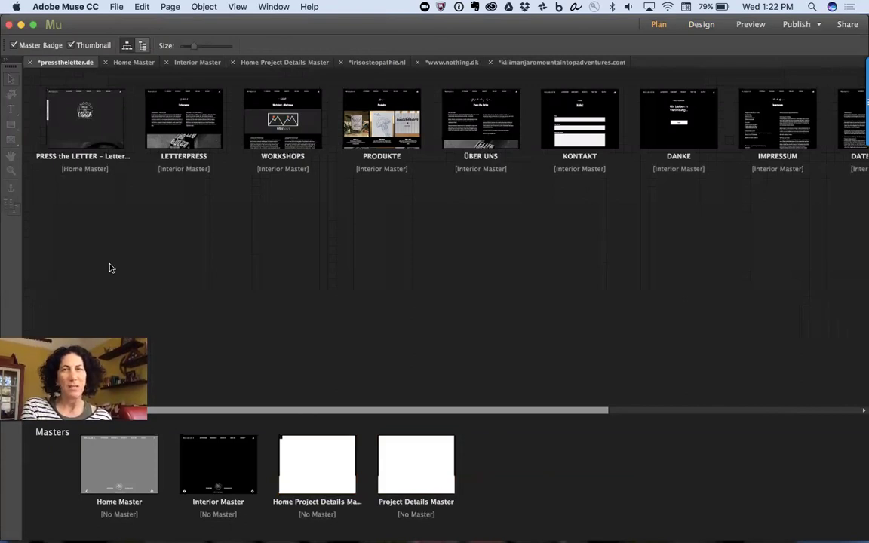
pyautogui.doubleClick(70, 120)
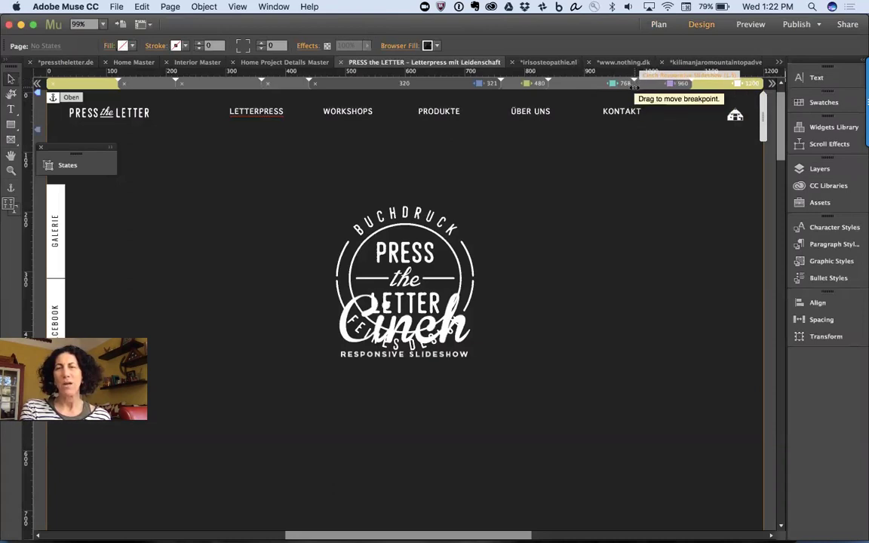
pyautogui.moveTo(635, 89); pyautogui.dragTo(532, 89)
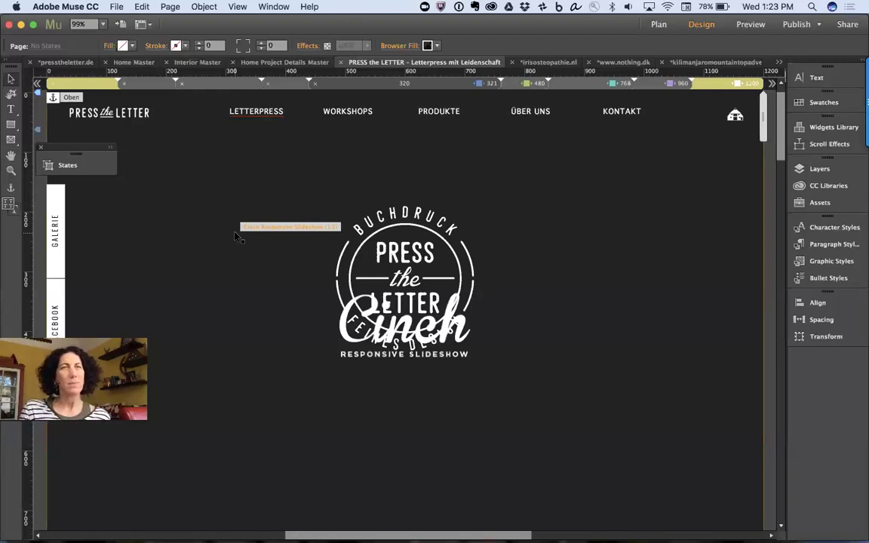
# Preview the Home Master at its 768, 480 and 960 breakpoint layouts.
pyautogui.press('super+m')
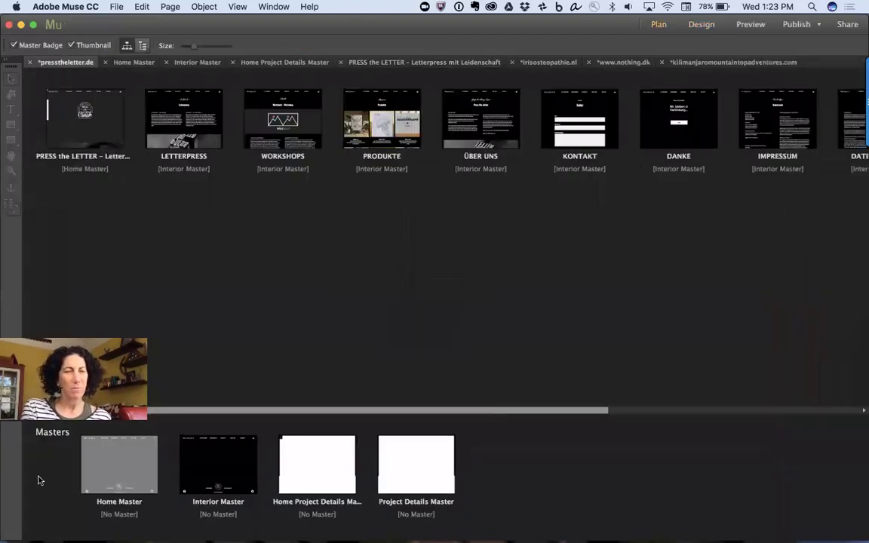
pyautogui.doubleClick(130, 471)
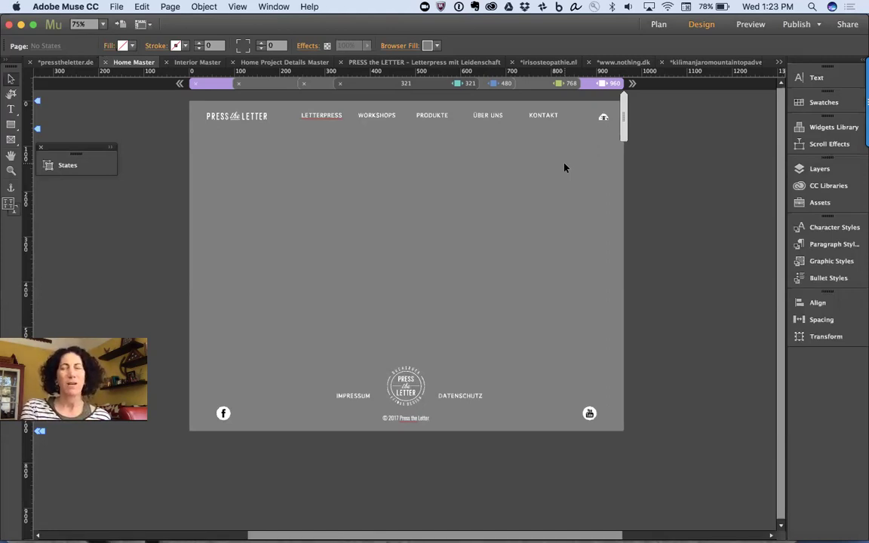
pyautogui.click(532, 86)
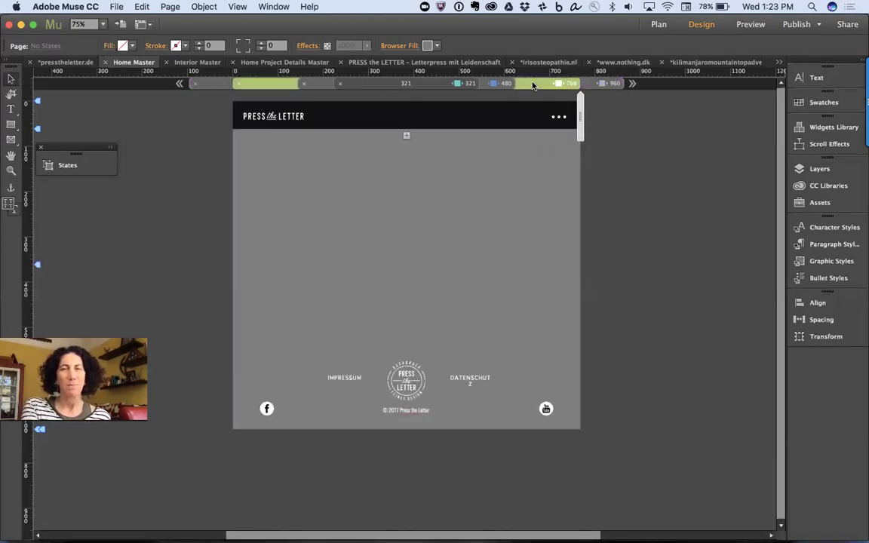
pyautogui.click(532, 85)
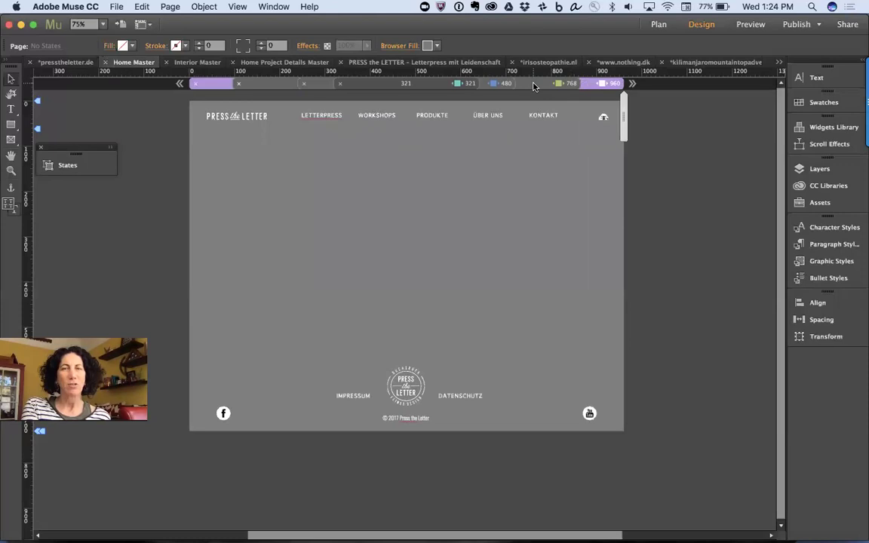
pyautogui.click(532, 85)
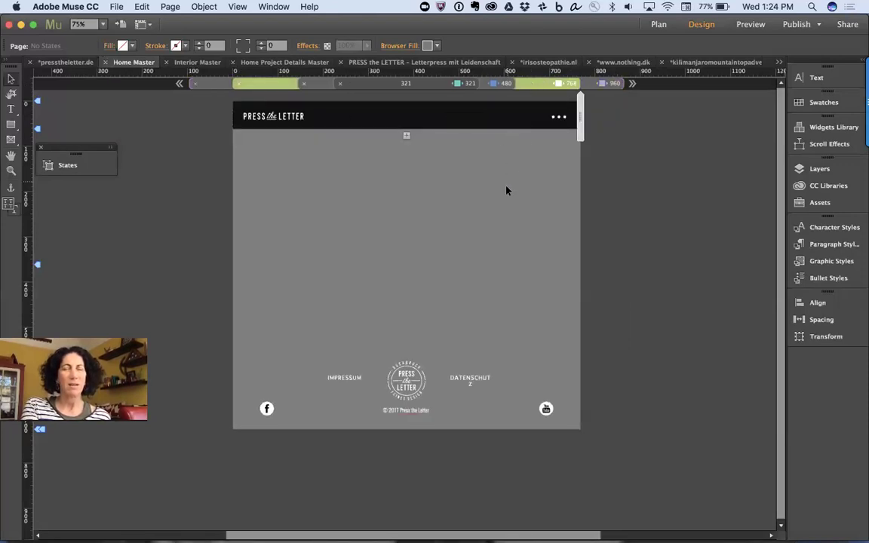
pyautogui.click(502, 85)
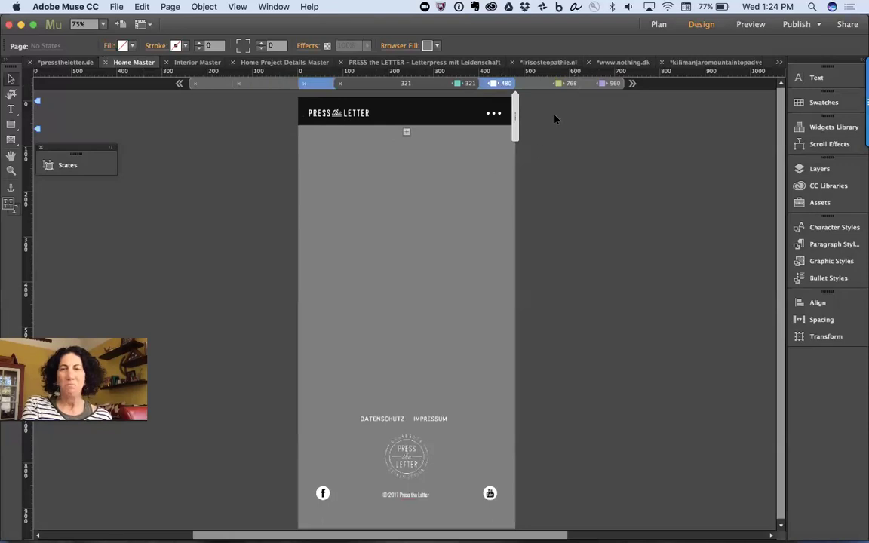
pyautogui.click(558, 83)
pyautogui.click(604, 84)
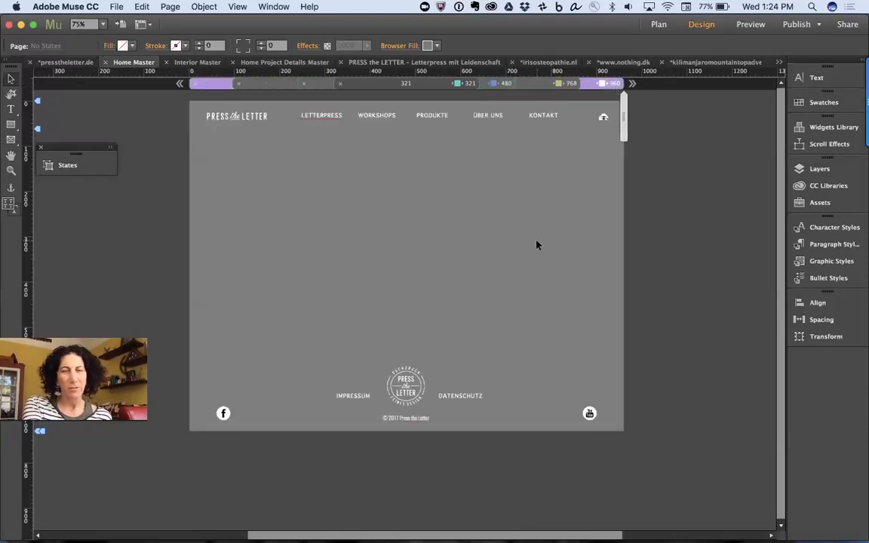
# Preview the Interior Master at its 768 and 480 layouts, then return to the plan.
pyautogui.press('super+m')
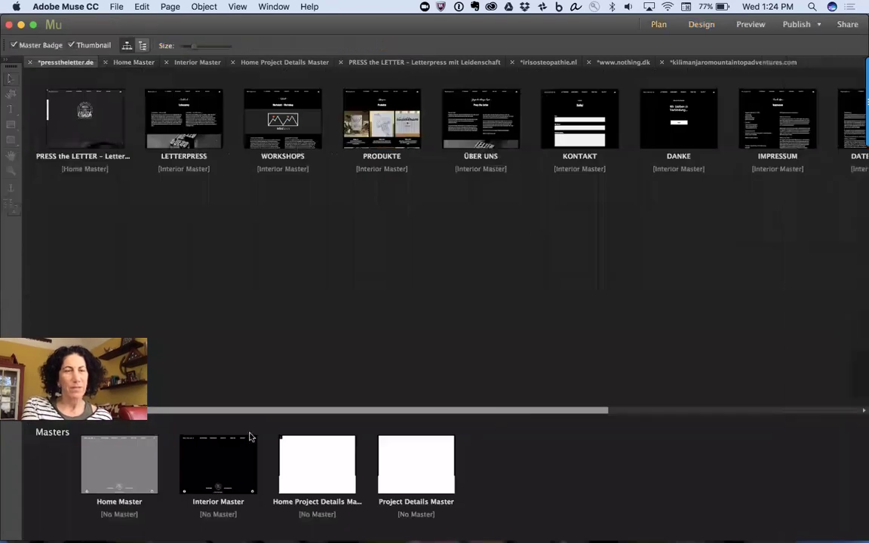
pyautogui.doubleClick(220, 463)
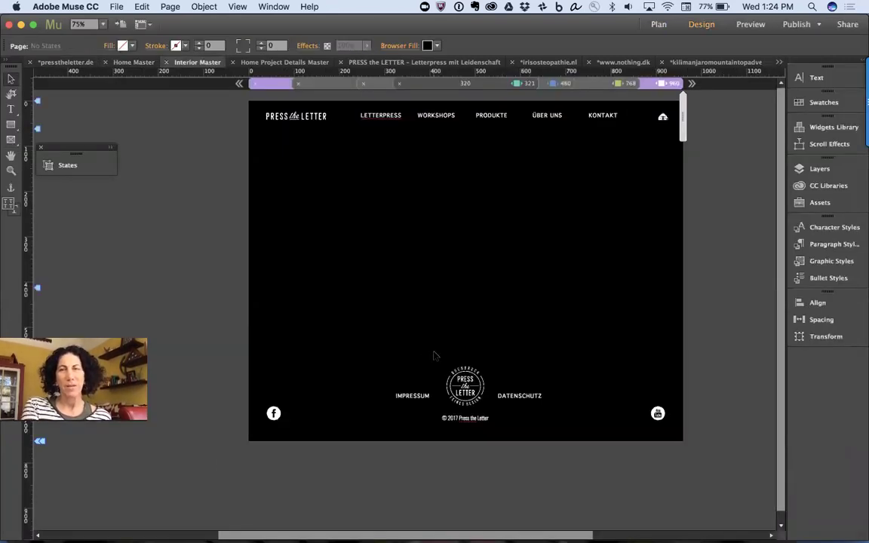
pyautogui.click(585, 83)
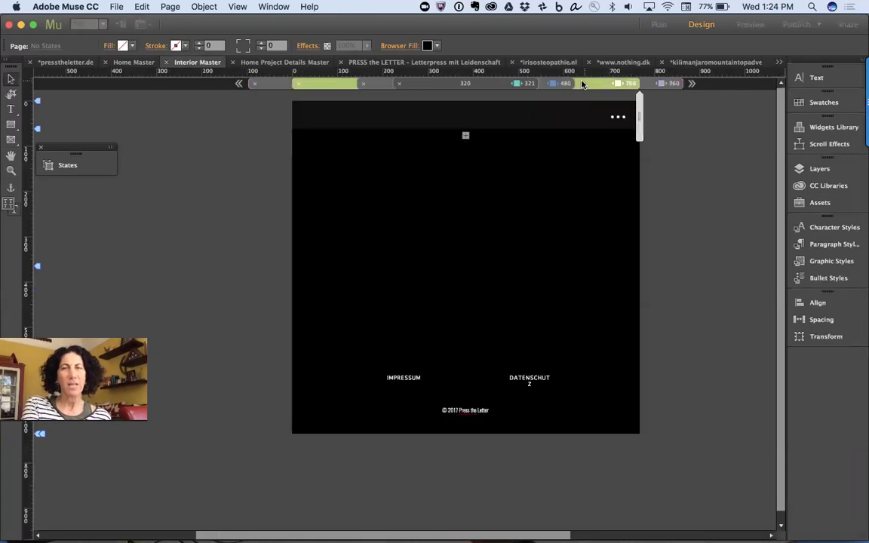
pyautogui.click(557, 83)
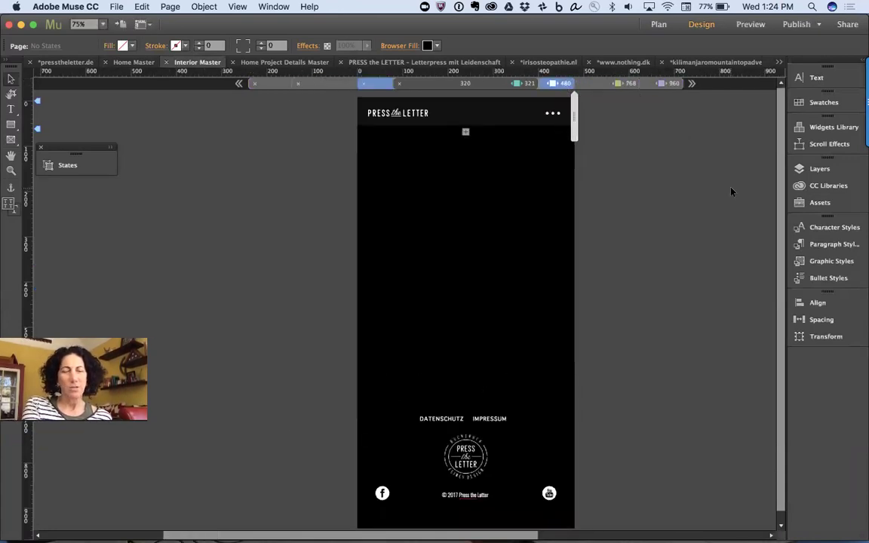
pyautogui.press('super+m')
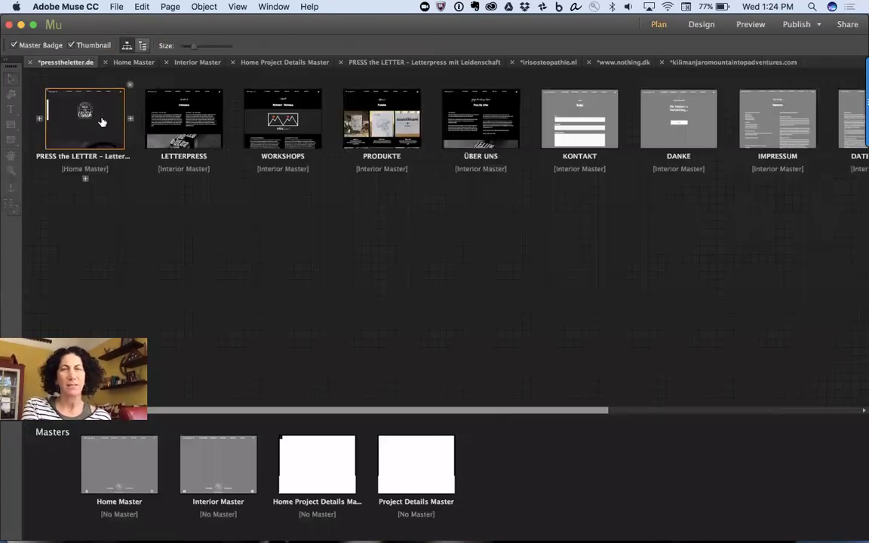
# Reopen the PRESS the LETTER home page from its Plan view thumbnail.
pyautogui.doubleClick(102, 122)
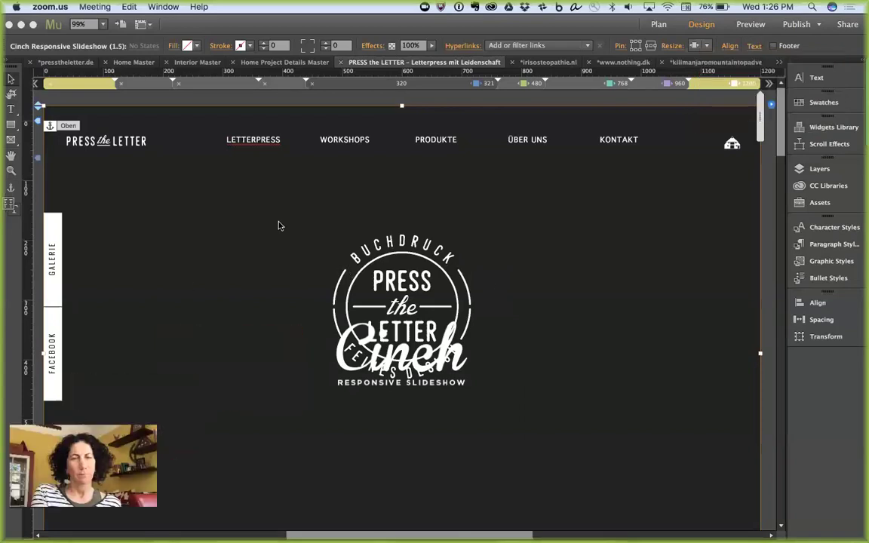
pyautogui.click(242, 274)
pyautogui.press('super+0')
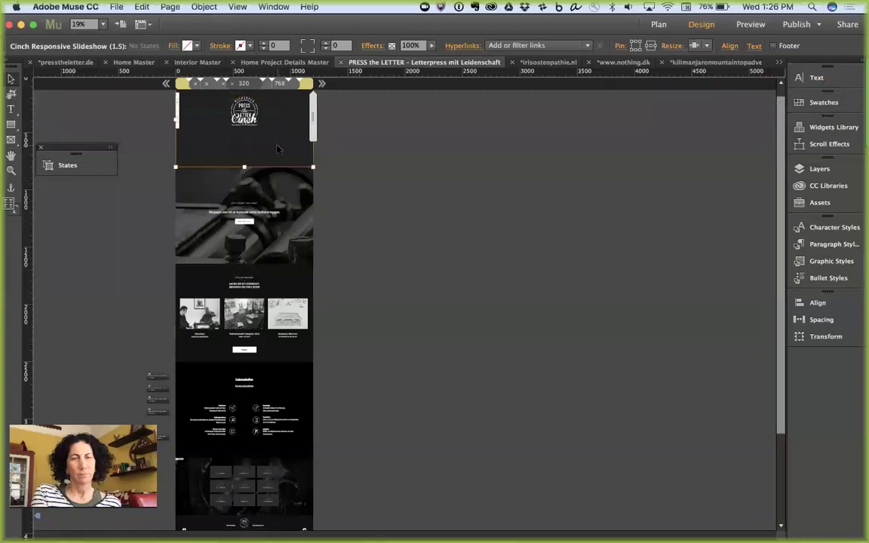
pyautogui.press('super+1')
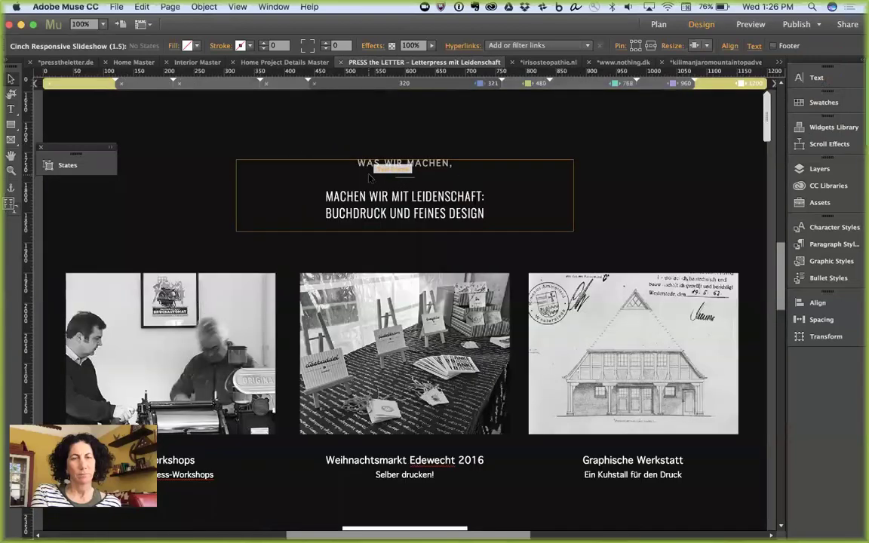
pyautogui.press('super+minus')
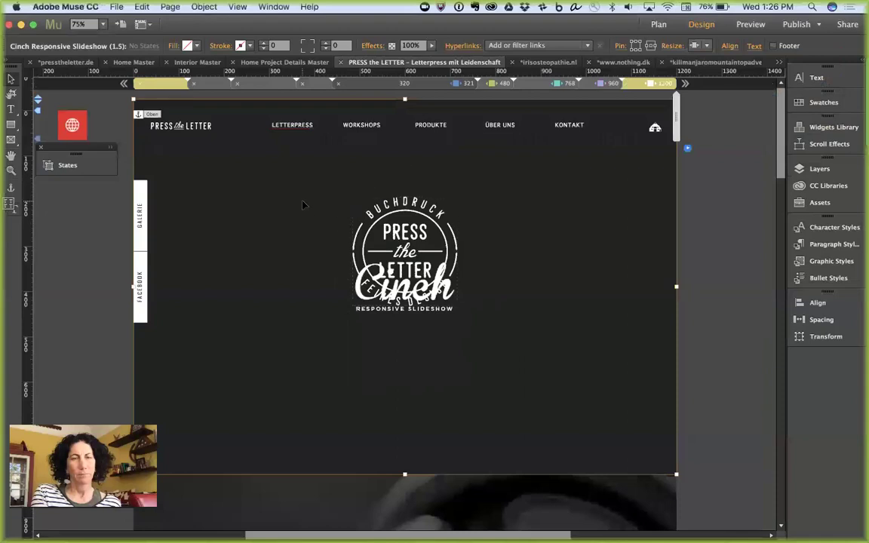
pyautogui.hscroll(-1, 306, 241)
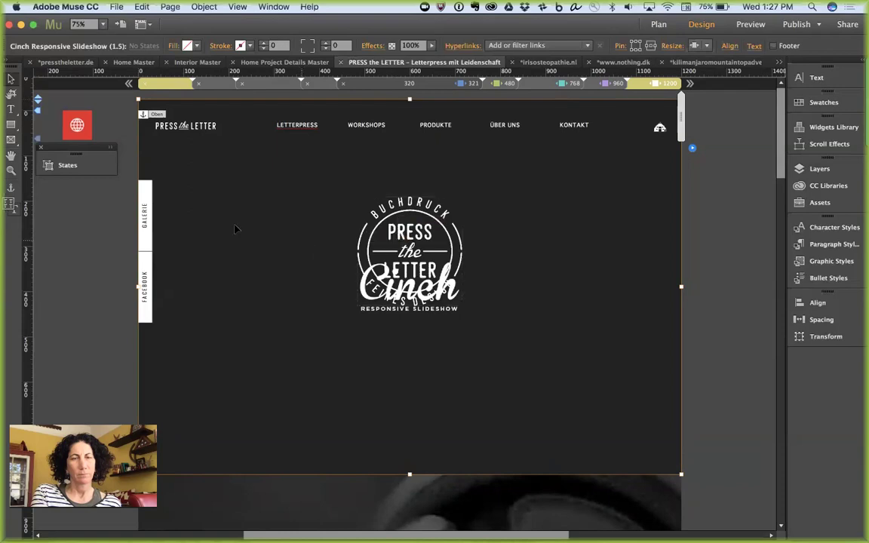
pyautogui.click(113, 274)
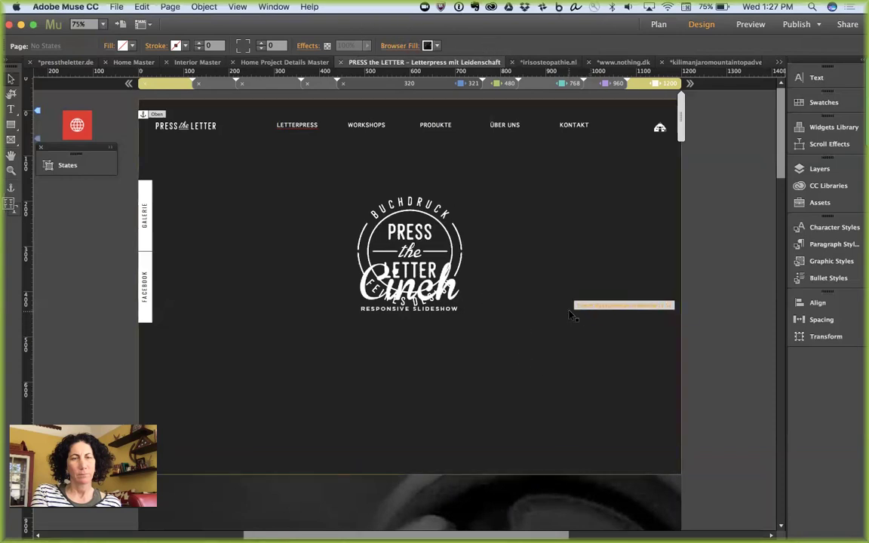
pyautogui.click(468, 162)
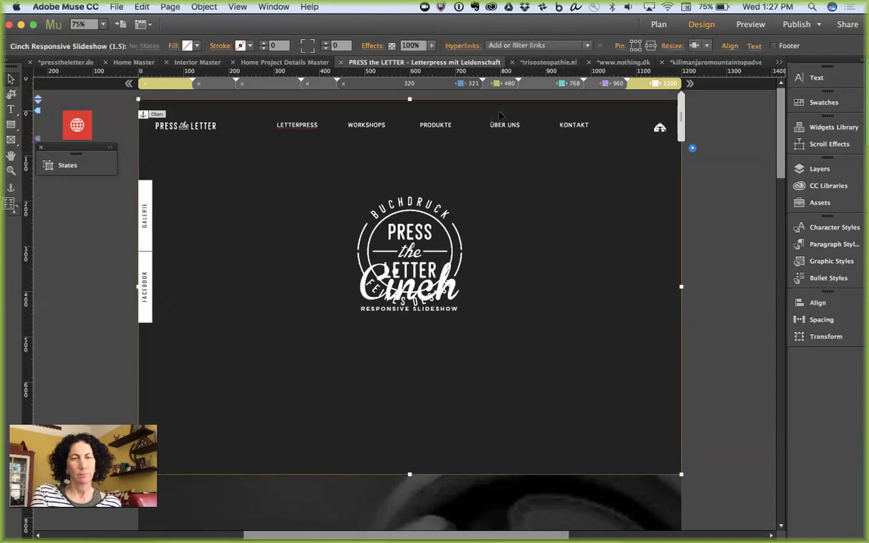
pyautogui.click(711, 170)
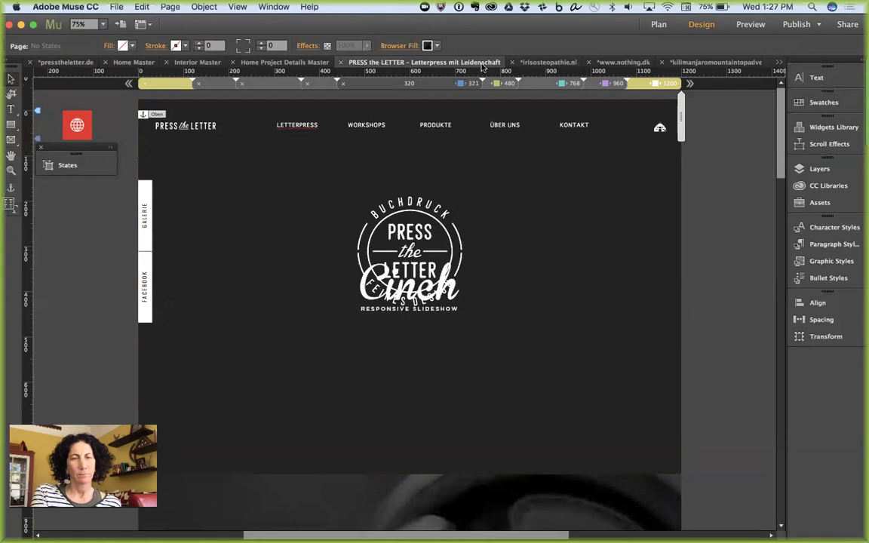
pyautogui.click(427, 46)
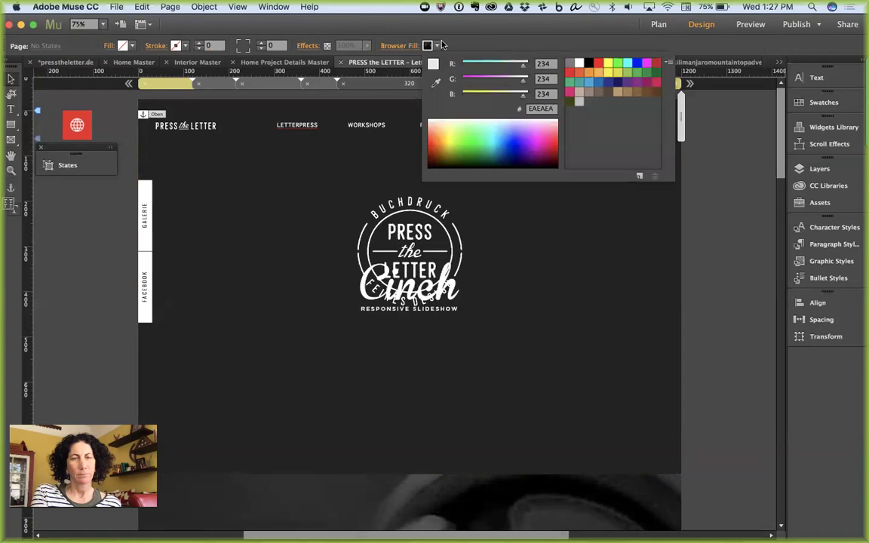
pyautogui.click(400, 45)
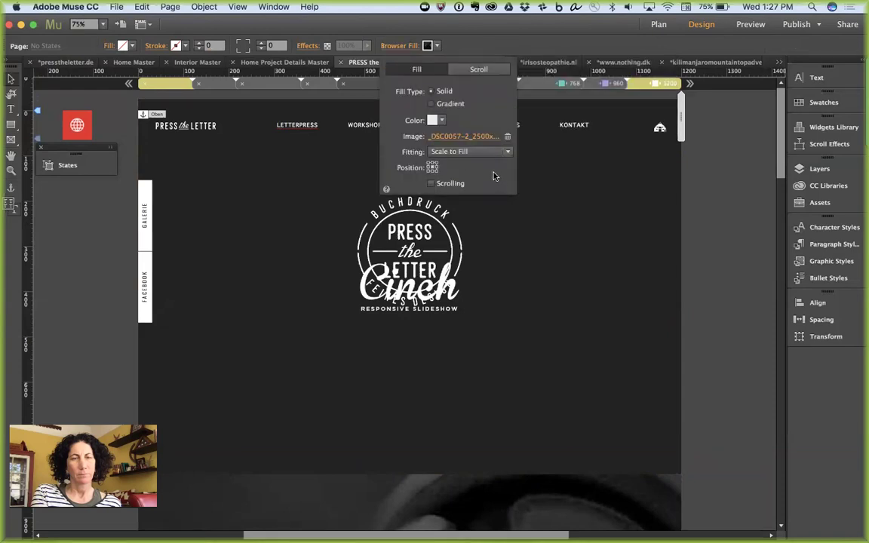
pyautogui.click(707, 200)
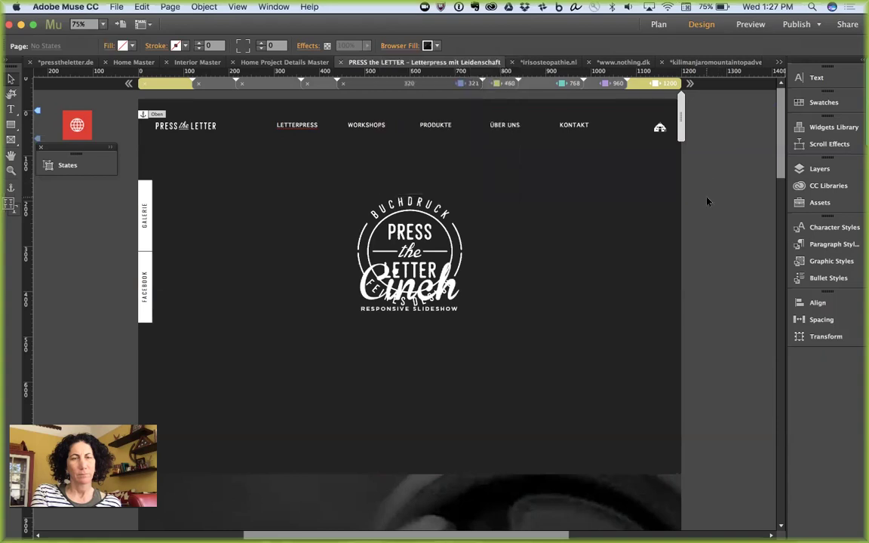
pyautogui.press('super+Tab')
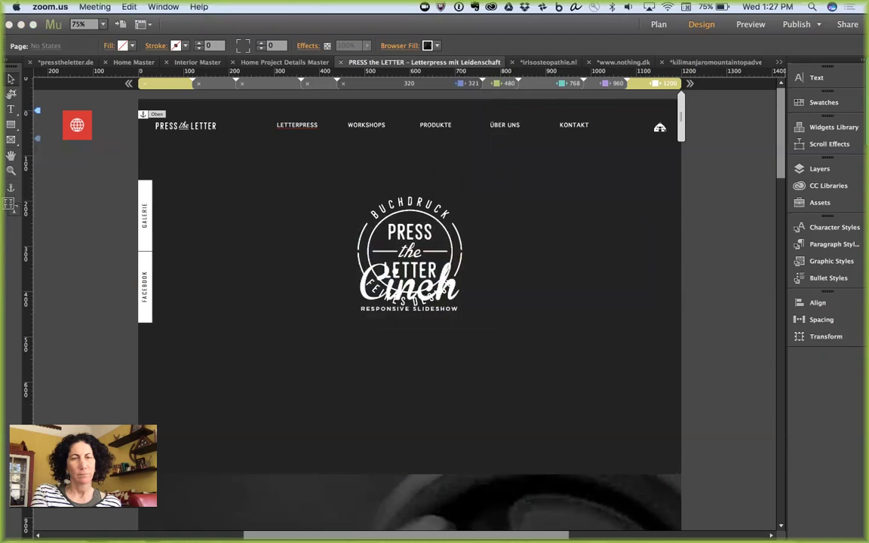
pyautogui.click(718, 243)
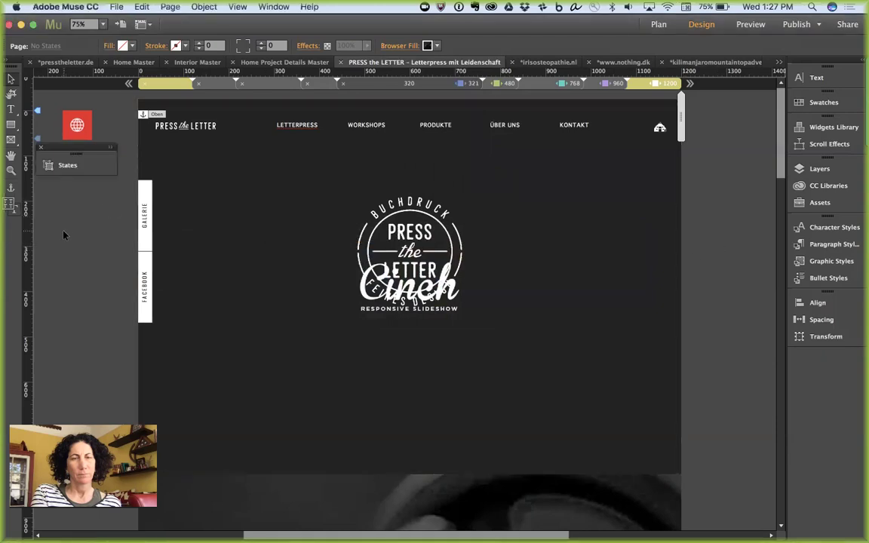
pyautogui.press('super+Tab')
pyautogui.press('super+Tab')
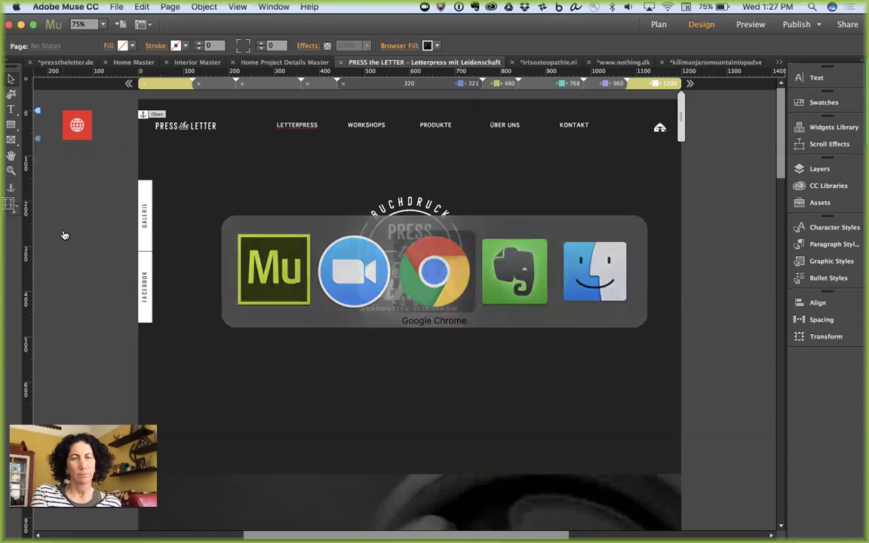
pyautogui.scroll(-10, 271, 300)
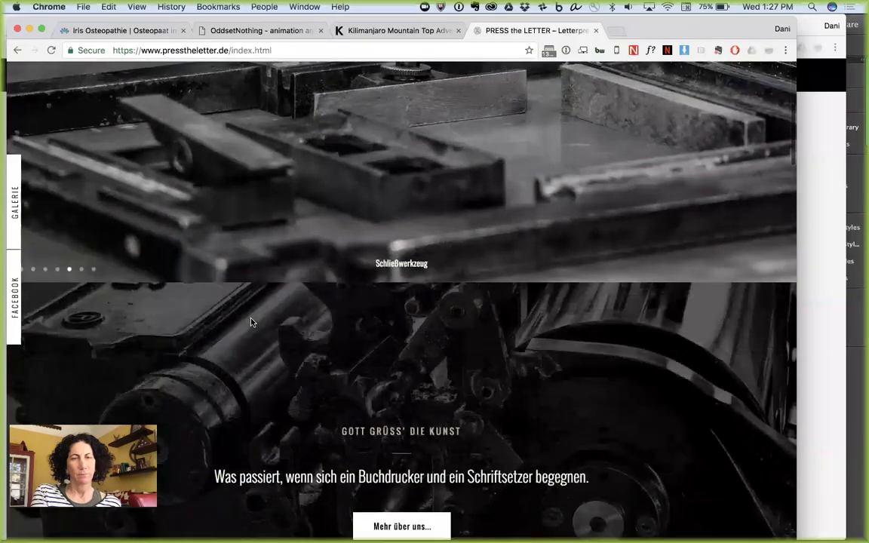
pyautogui.scroll(-10, 157, 348)
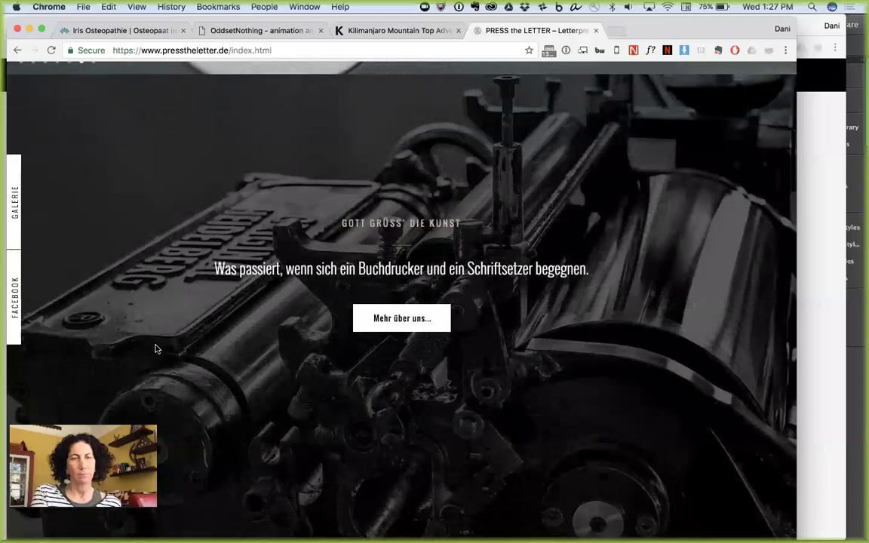
pyautogui.scroll(-15, 157, 349)
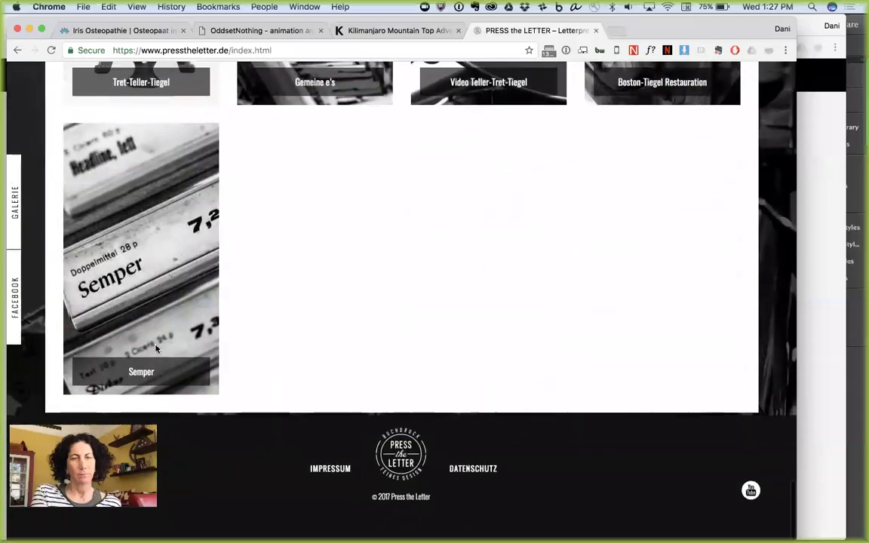
pyautogui.scroll(8, 157, 349)
pyautogui.scroll(12, 157, 349)
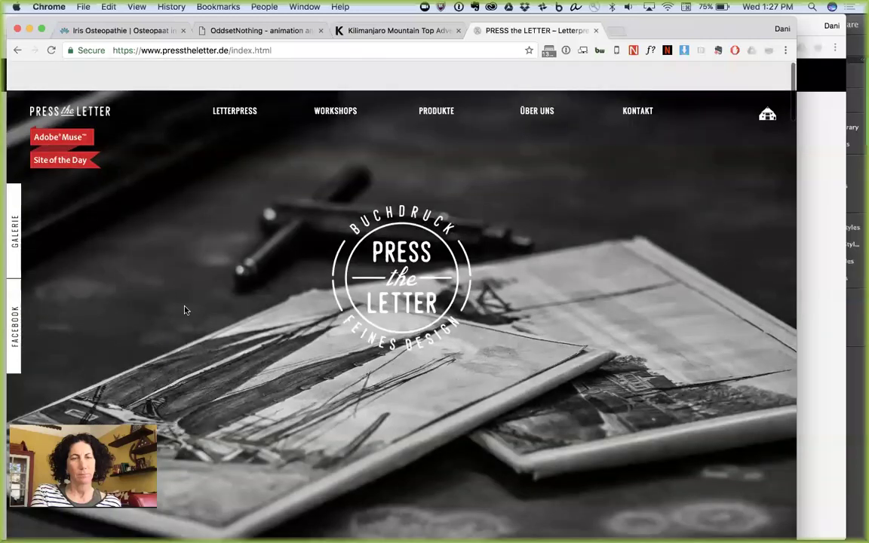
pyautogui.press('super+Tab')
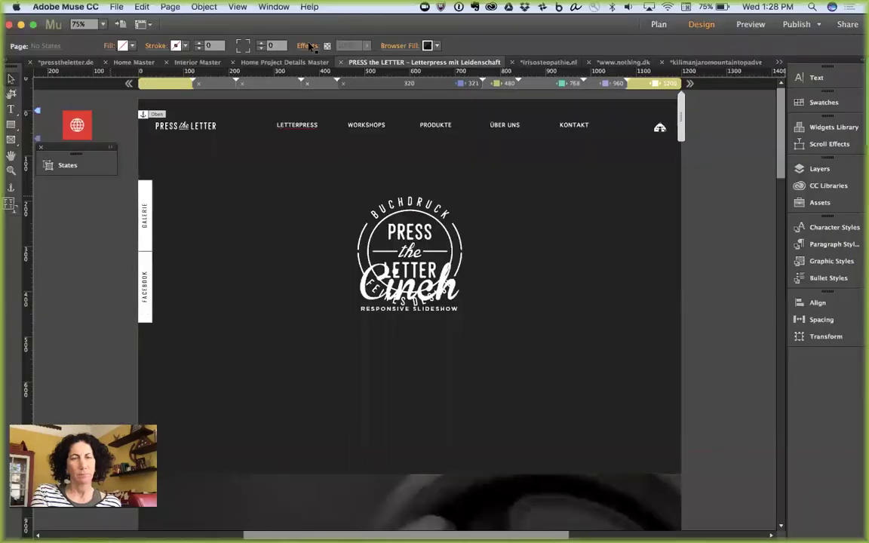
# Scroll down to 'Was wir machen' and select the Workshops image inside the three-card group.
pyautogui.scroll(-5, 279, 271)
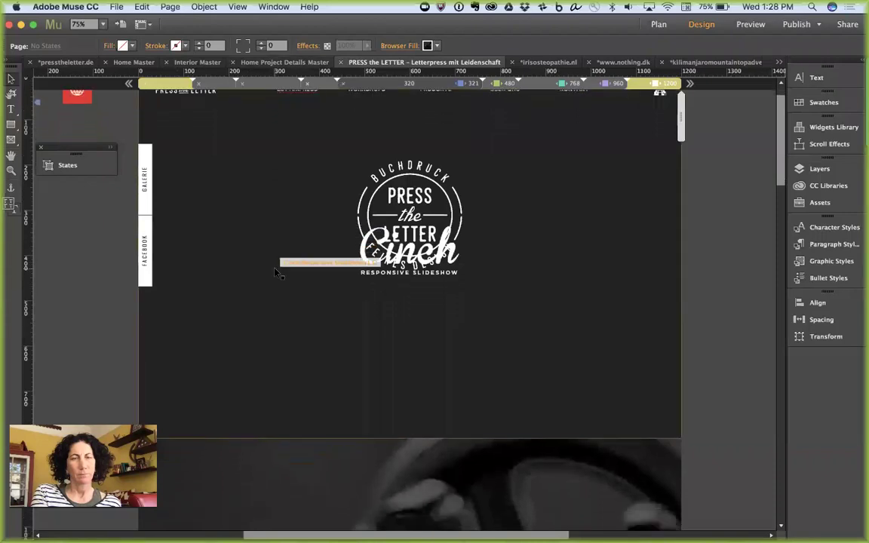
pyautogui.scroll(-10, 277, 273)
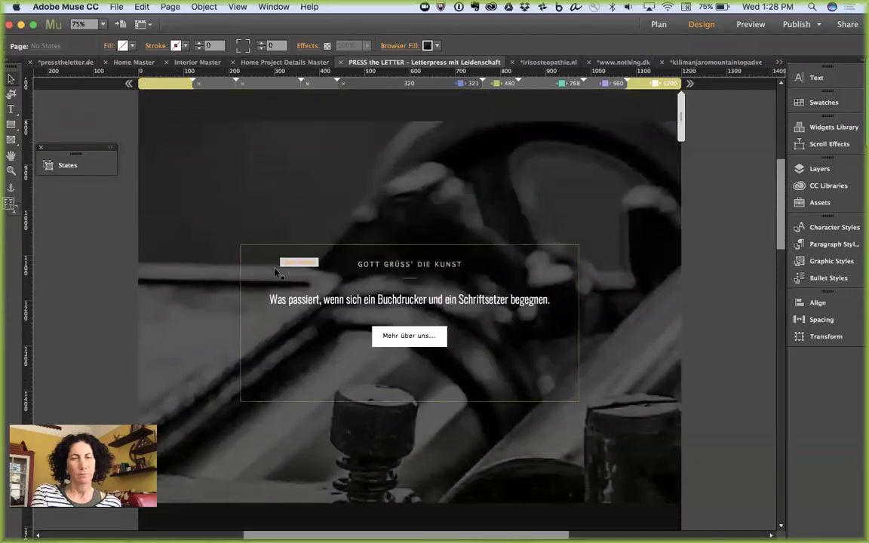
pyautogui.scroll(-7, 278, 273)
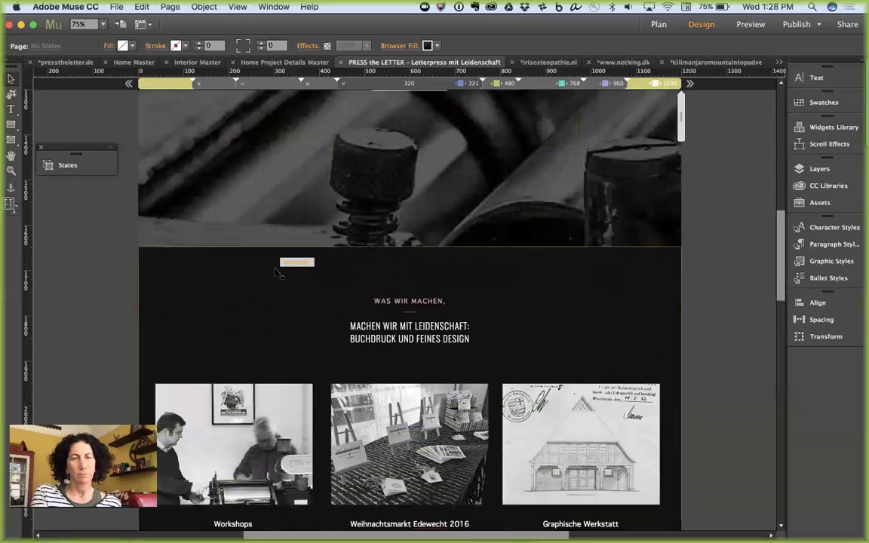
pyautogui.scroll(-1, 278, 273)
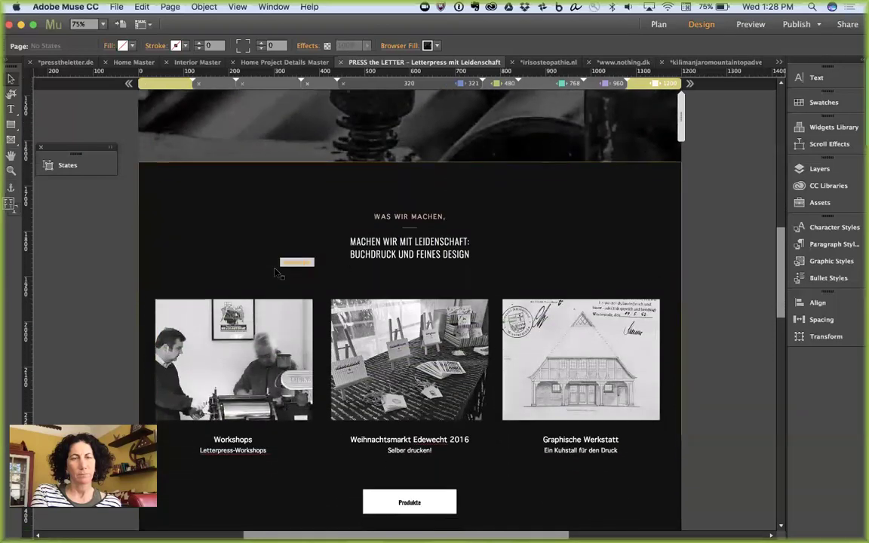
pyautogui.scroll(-1, 277, 273)
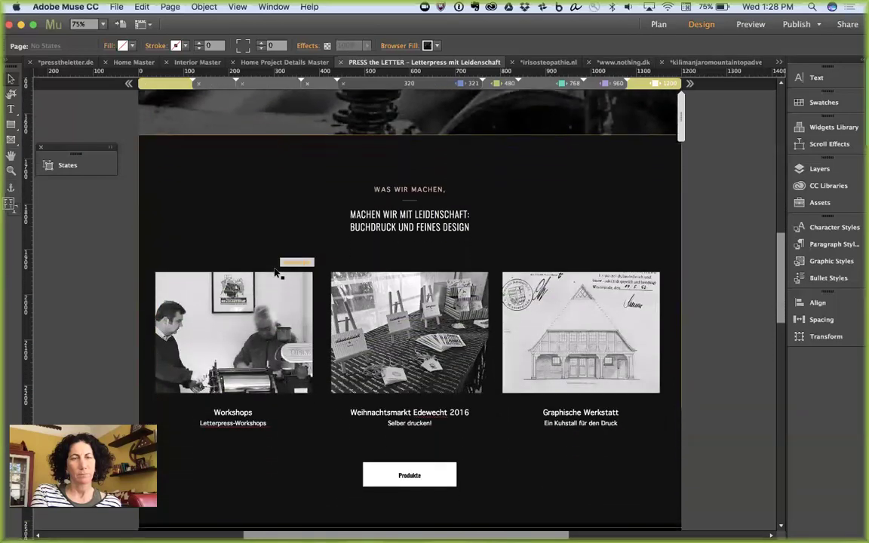
pyautogui.click(214, 315)
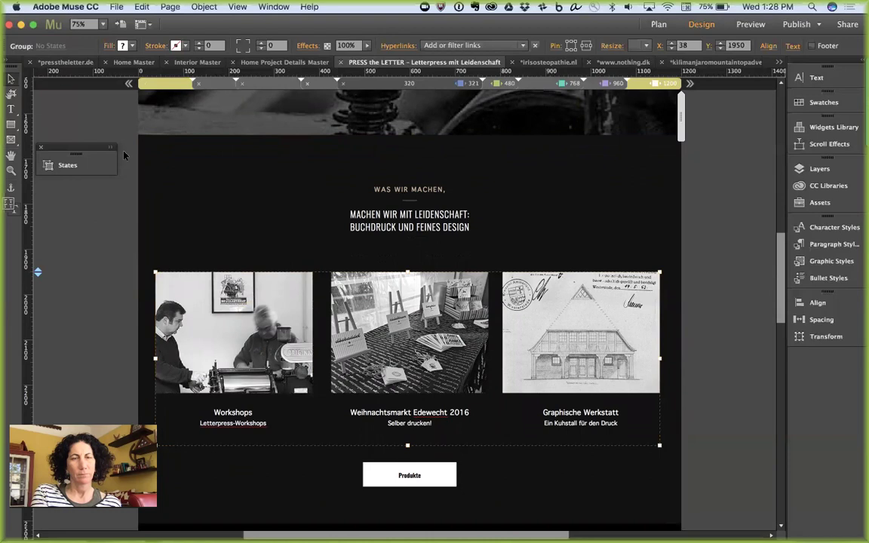
pyautogui.click(228, 323)
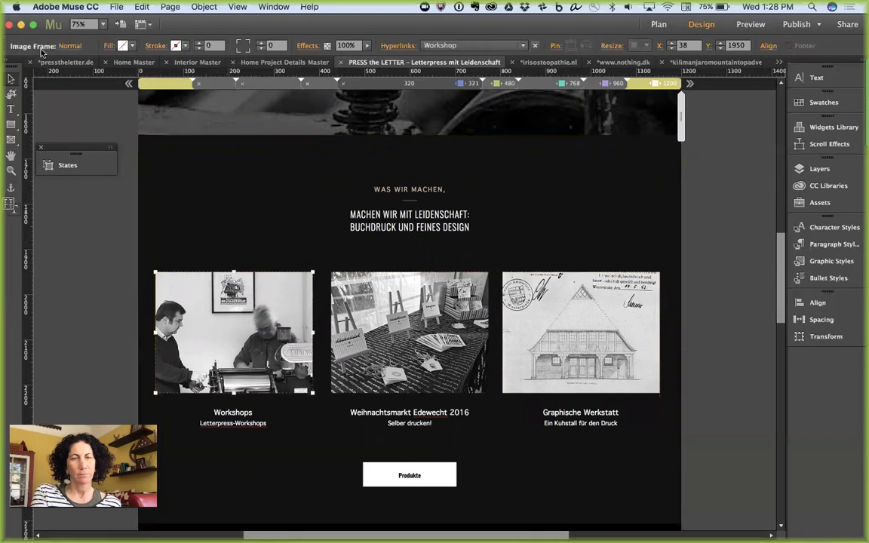
# Open the States list, move it near the image, and compare the Workshops image's Normal and Rollover states.
pyautogui.click(89, 168)
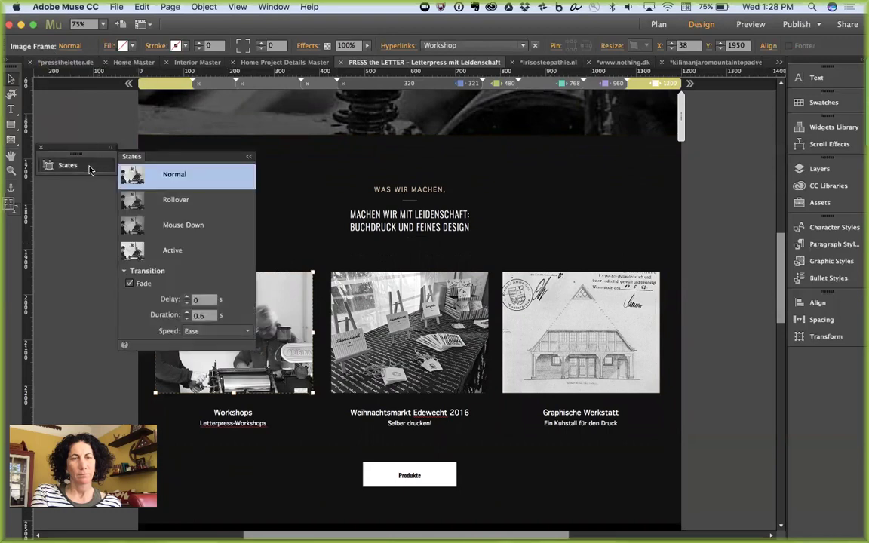
pyautogui.click(179, 205)
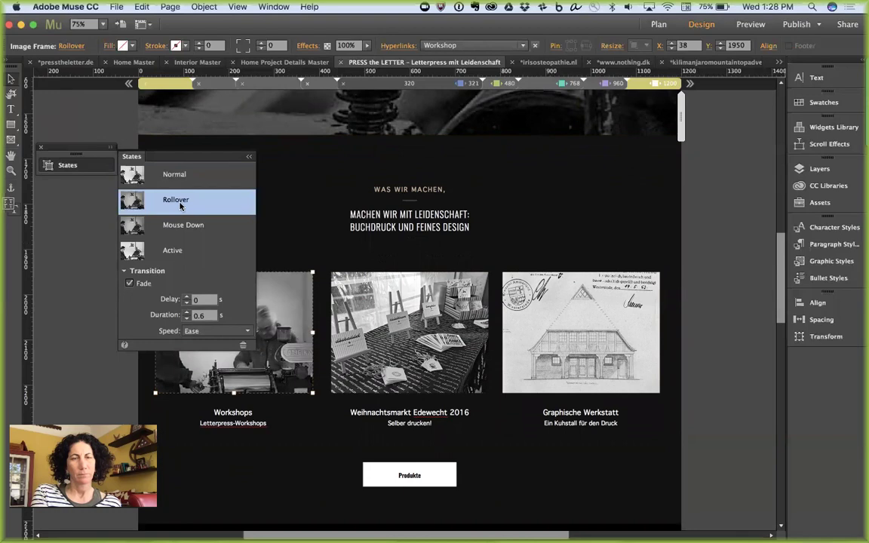
pyautogui.click(177, 176)
pyautogui.moveTo(171, 158); pyautogui.dragTo(409, 102)
pyautogui.click(418, 149)
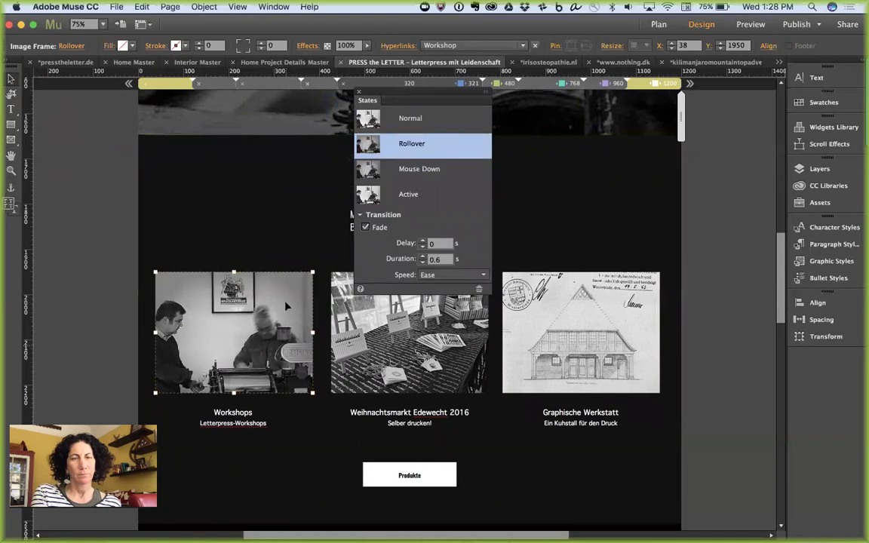
pyautogui.click(419, 123)
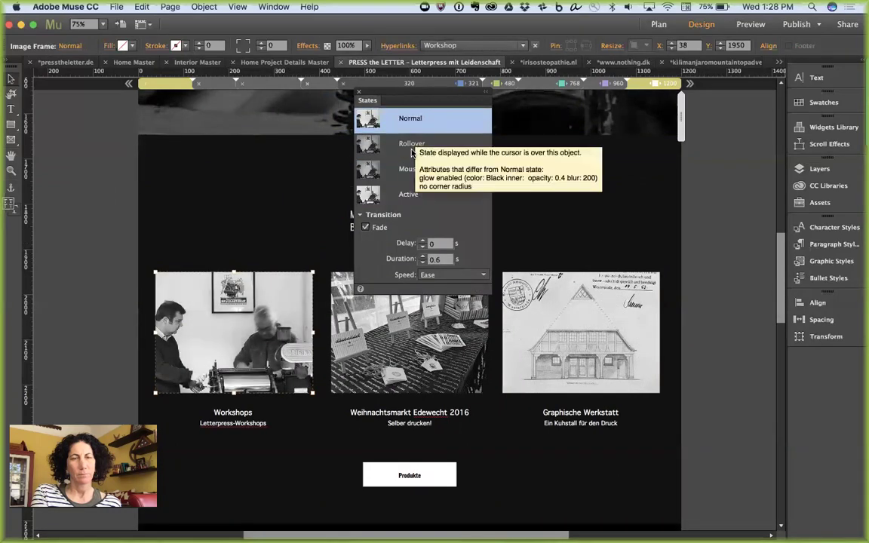
# Inspect the Rollover state's inner glow: black, 40% opacity, blur 200.
pyautogui.click(412, 145)
pyautogui.click(307, 46)
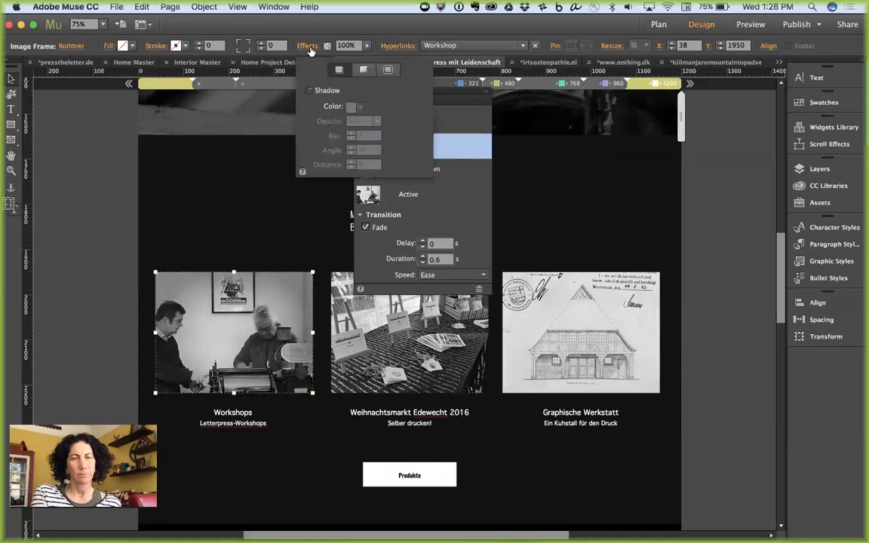
pyautogui.click(388, 70)
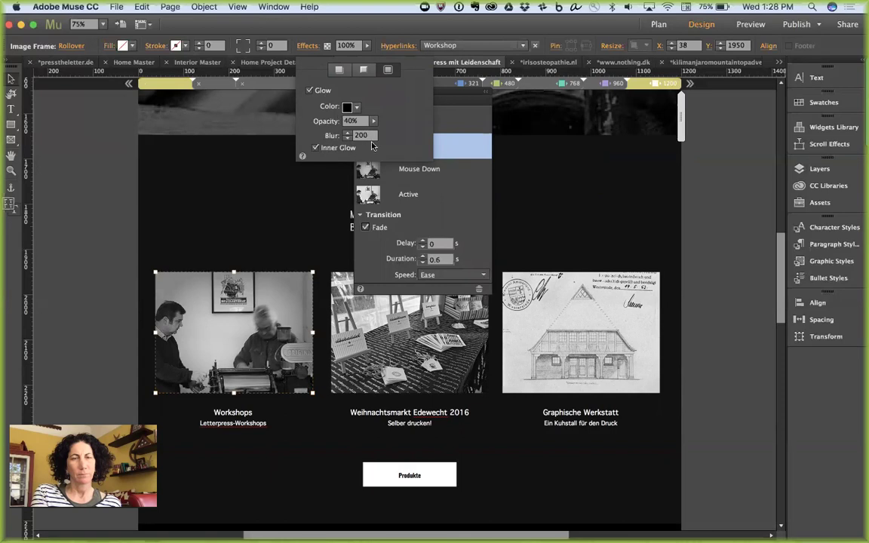
pyautogui.click(351, 32)
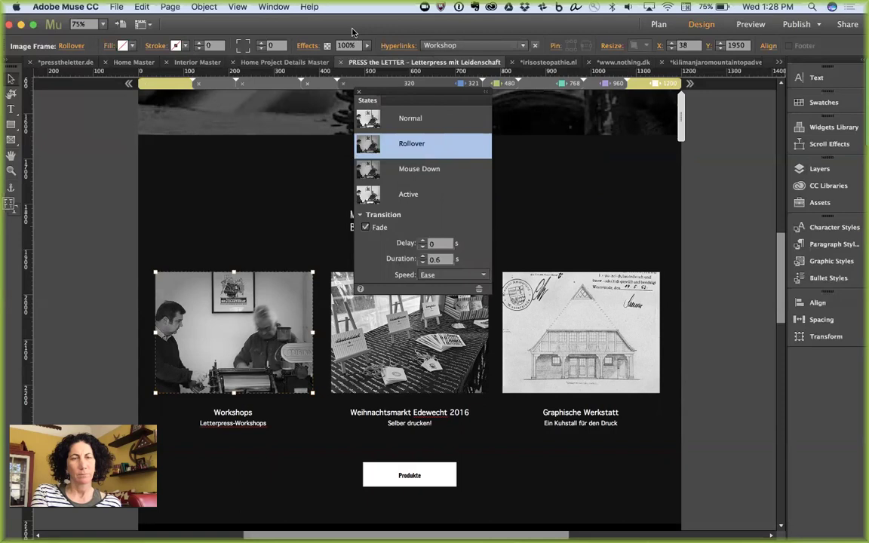
# Reselect the Workshops image, move the States list back, and check its Workshop hyperlink.
pyautogui.click(73, 193)
pyautogui.click(195, 309)
pyautogui.click(194, 310)
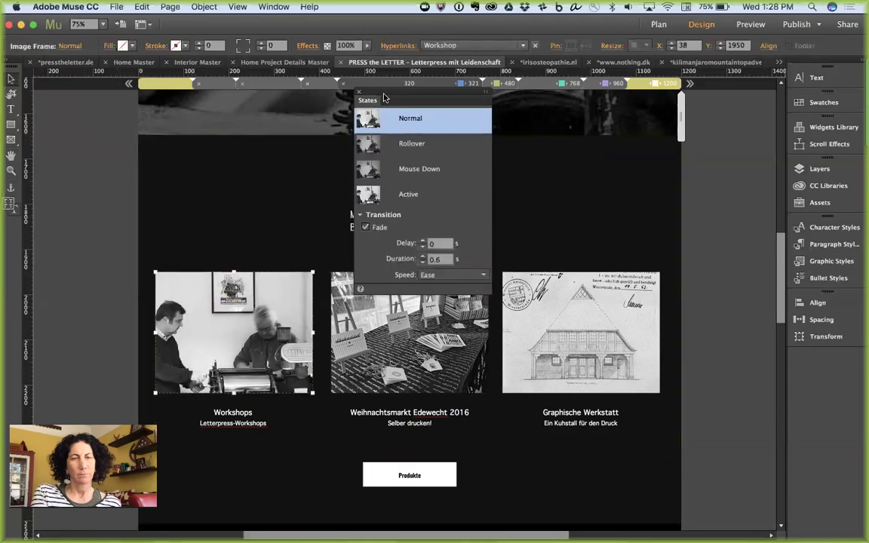
pyautogui.moveTo(387, 94); pyautogui.dragTo(86, 119)
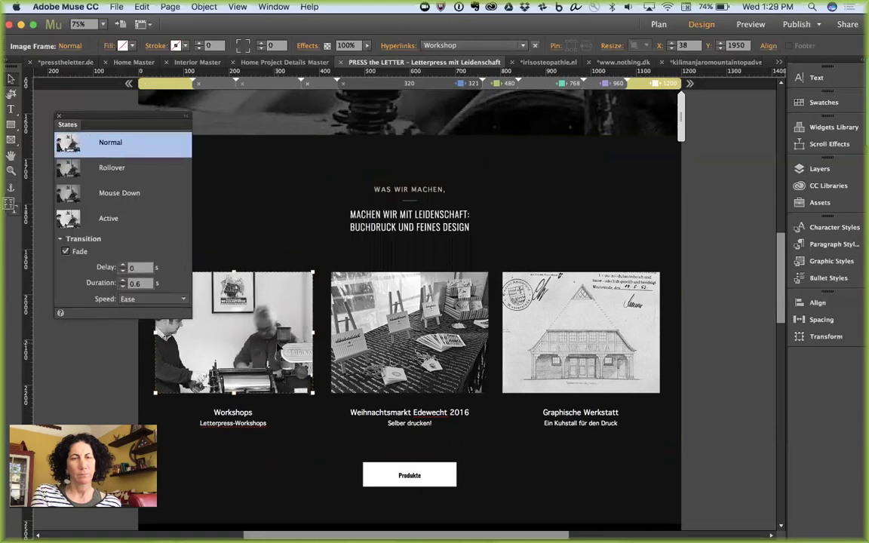
pyautogui.click(462, 47)
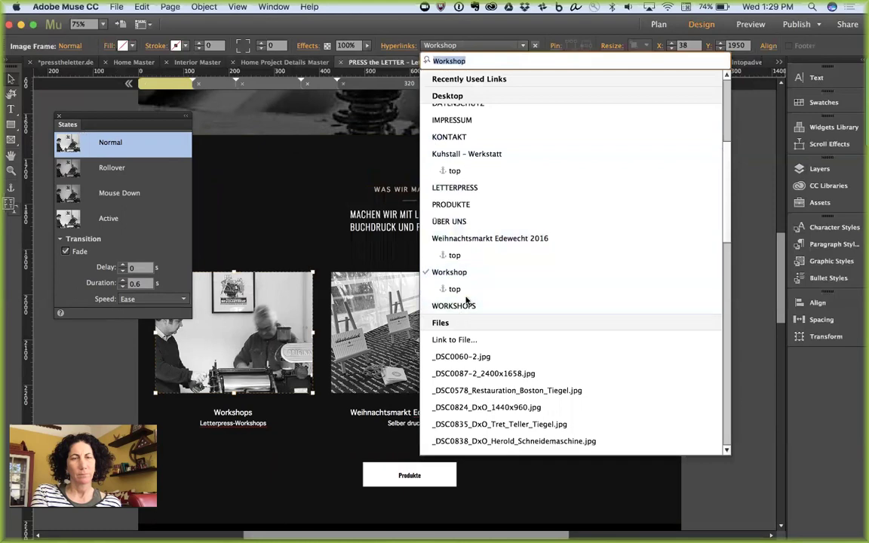
pyautogui.click(264, 189)
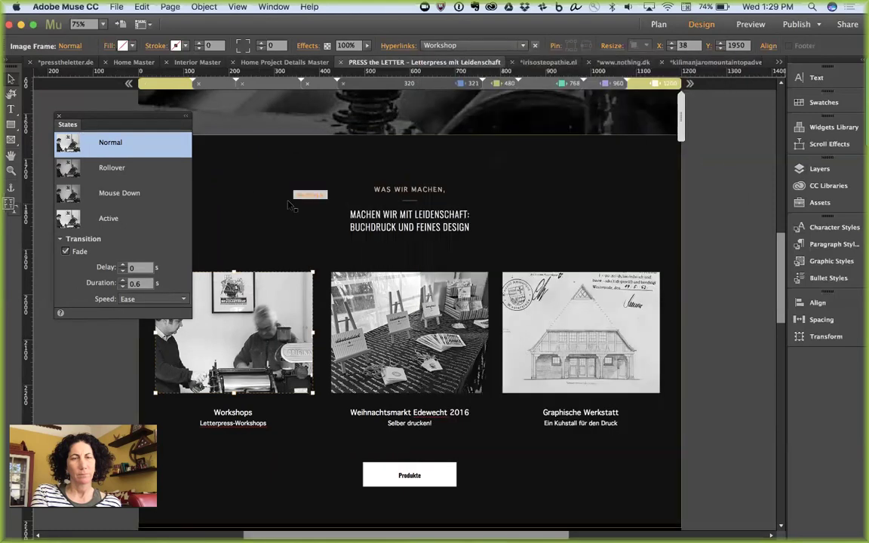
pyautogui.click(289, 205)
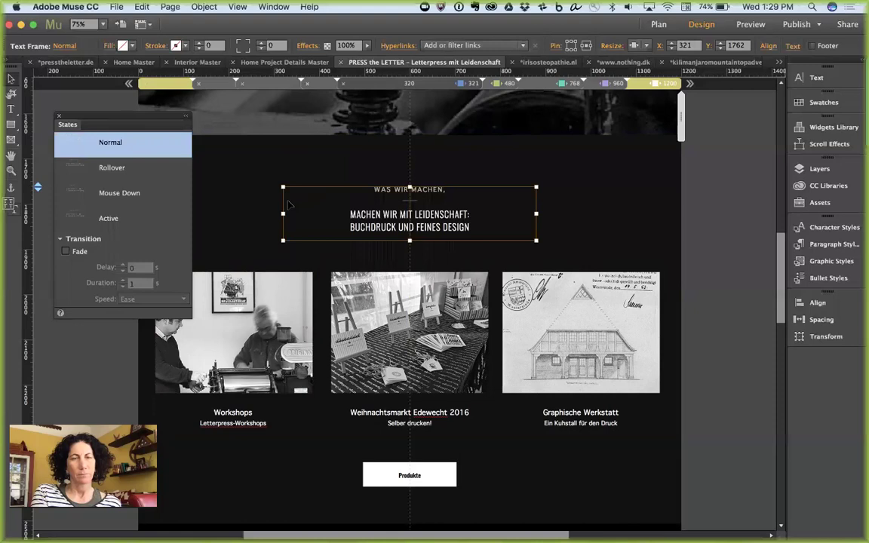
# Open the WORKSHOPS page from the page plan and close the rollover states settings.
pyautogui.press('super+shift+p')
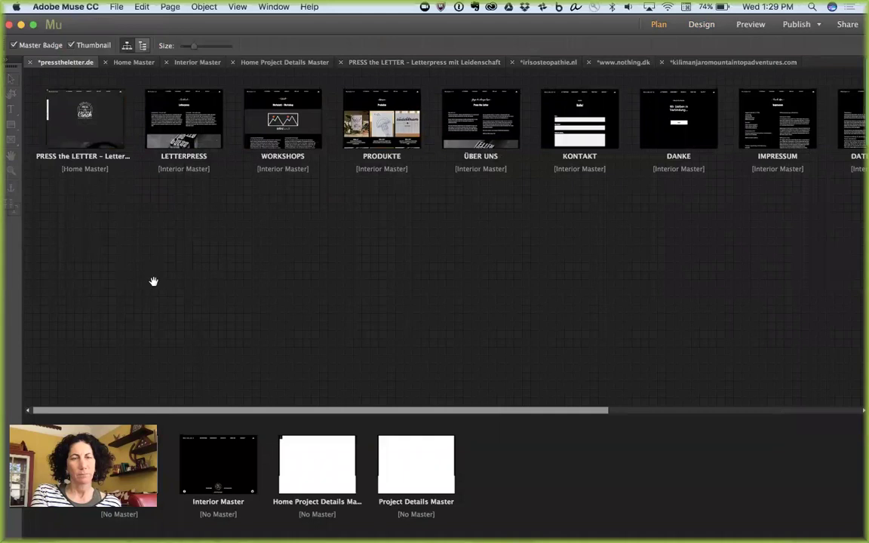
pyautogui.doubleClick(300, 123)
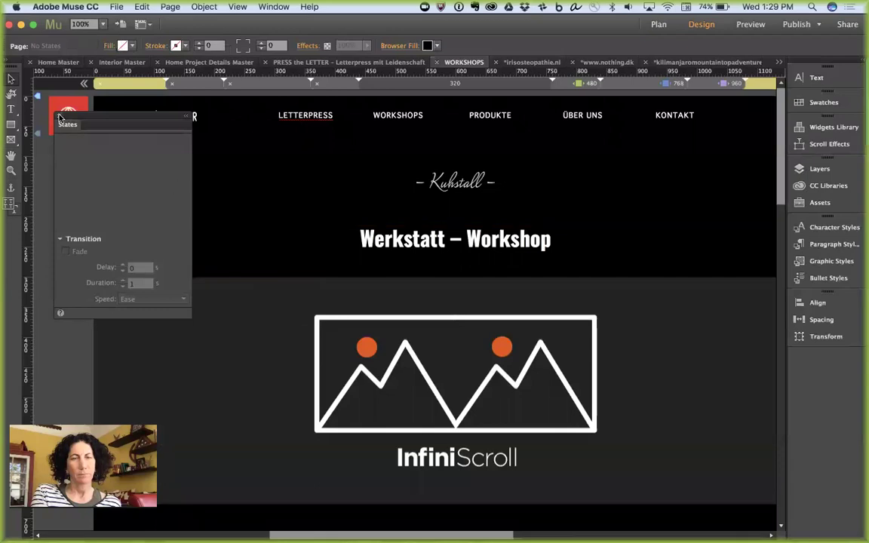
pyautogui.click(58, 118)
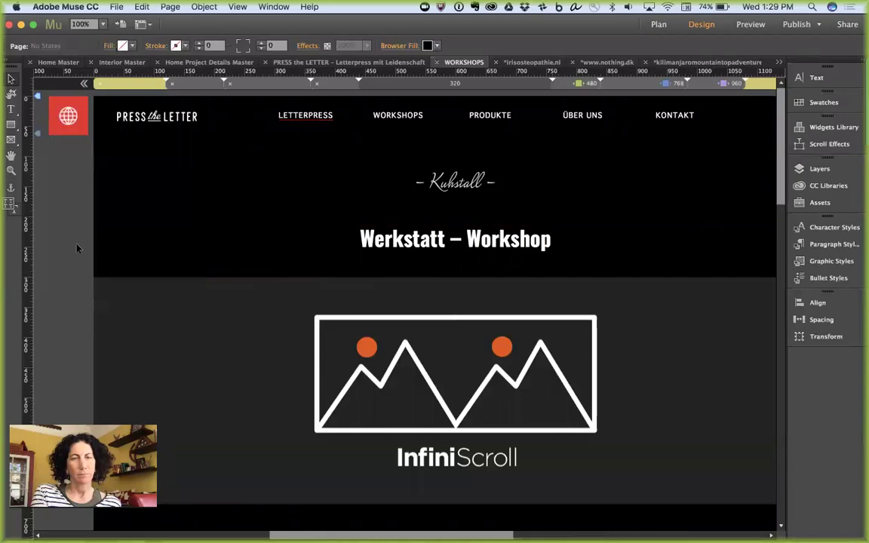
# Select the red globe logo, then return to Muse on the Werkstatt heading.
pyautogui.click(72, 133)
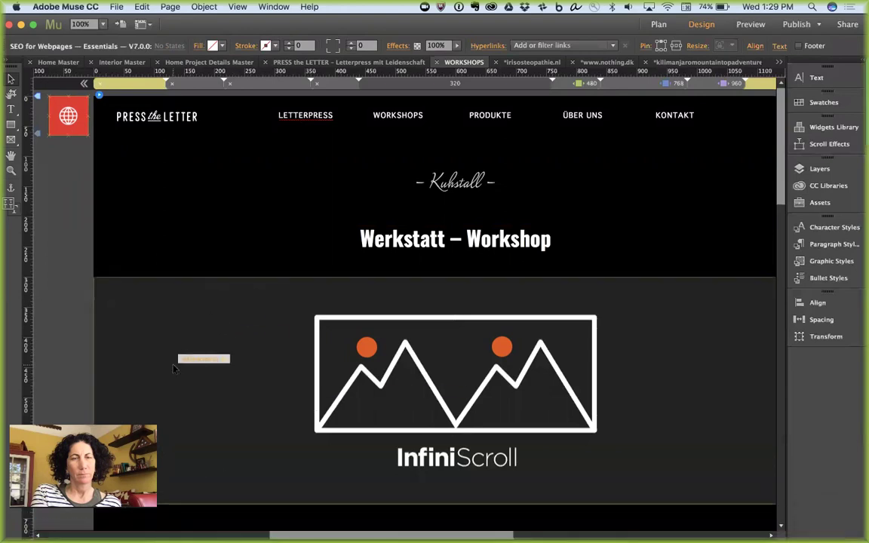
pyautogui.press('super+Tab')
pyautogui.press('super+Tab')
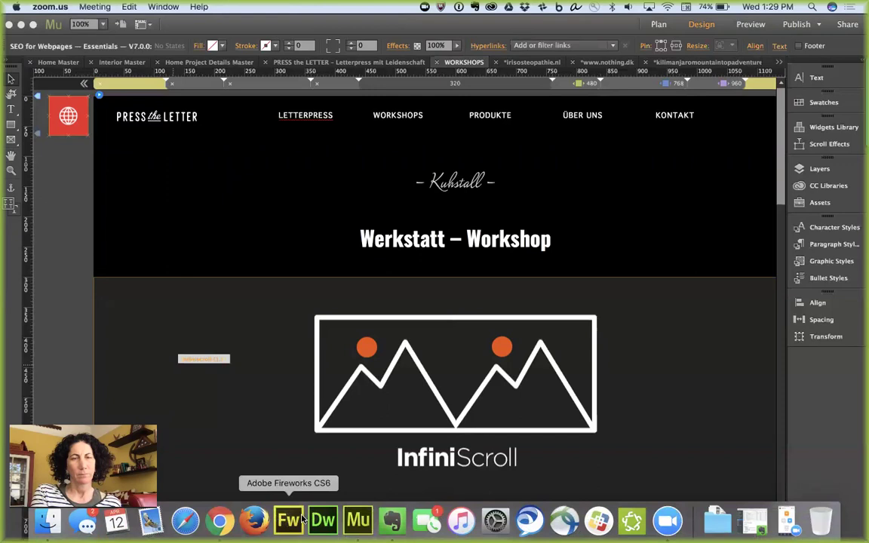
pyautogui.click(340, 246)
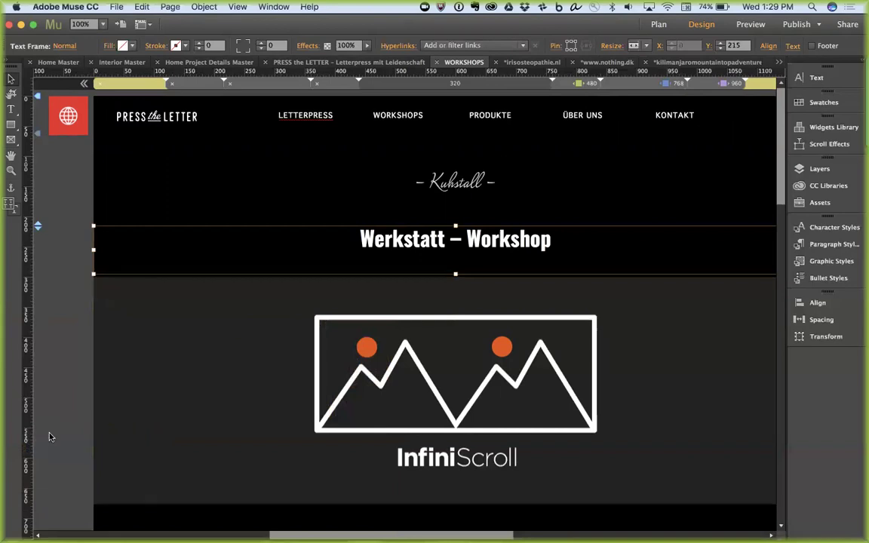
# Launch the iGlasses demo via Spotlight, then close its adjustment settings and welcome dialog.
pyautogui.click(38, 375)
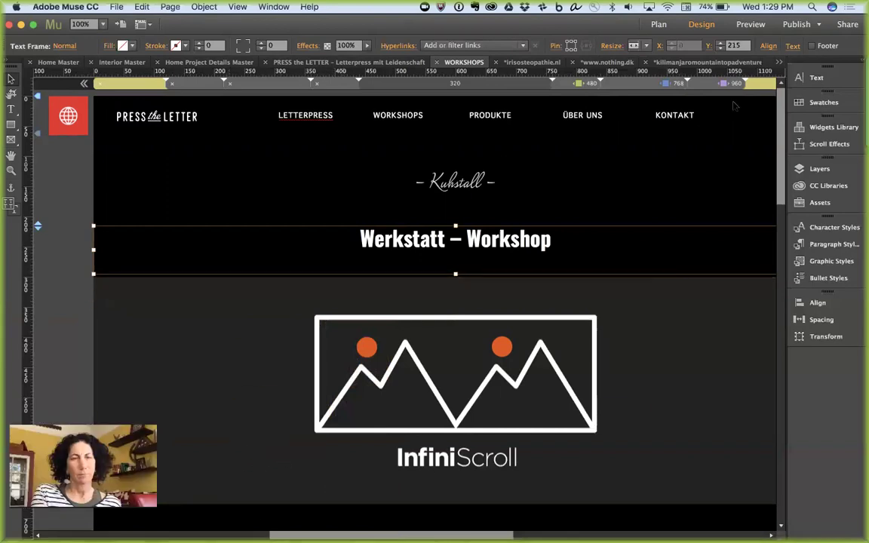
pyautogui.press('super+space')
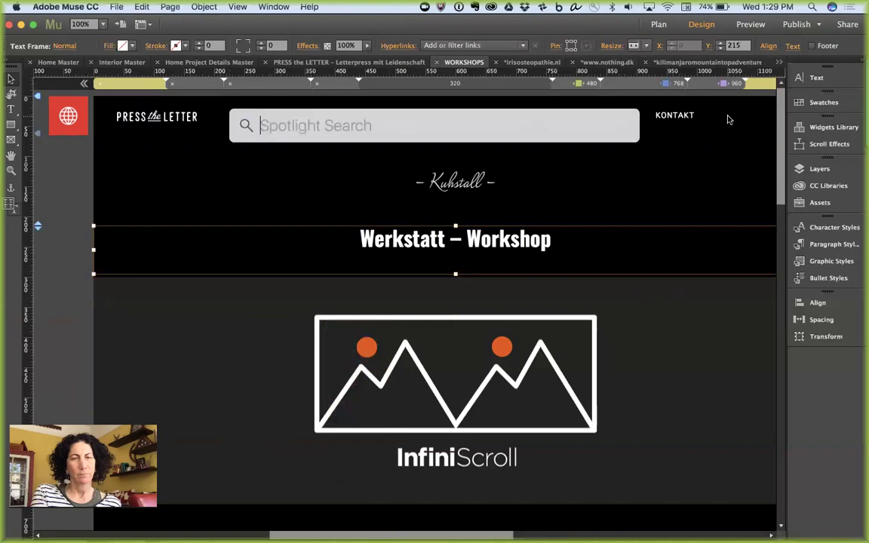
pyautogui.write('iGlasses')
pyautogui.press('Return')
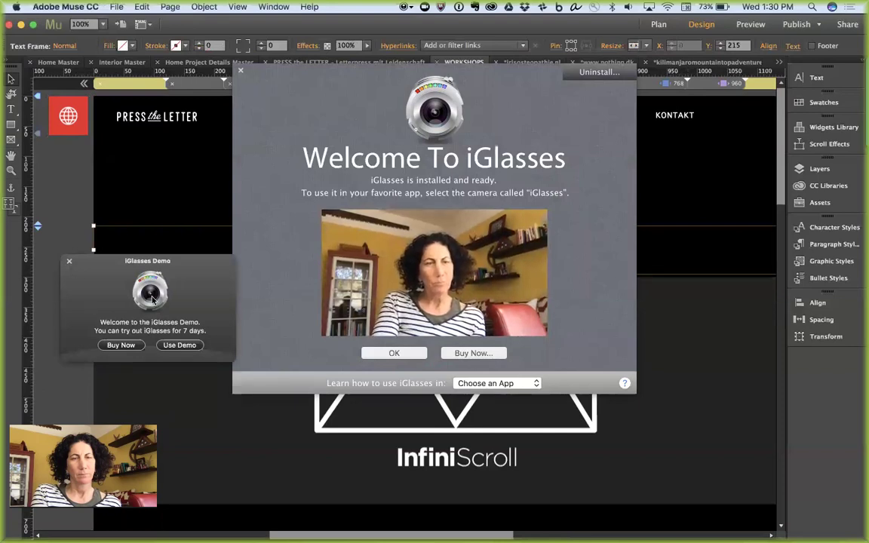
pyautogui.click(180, 346)
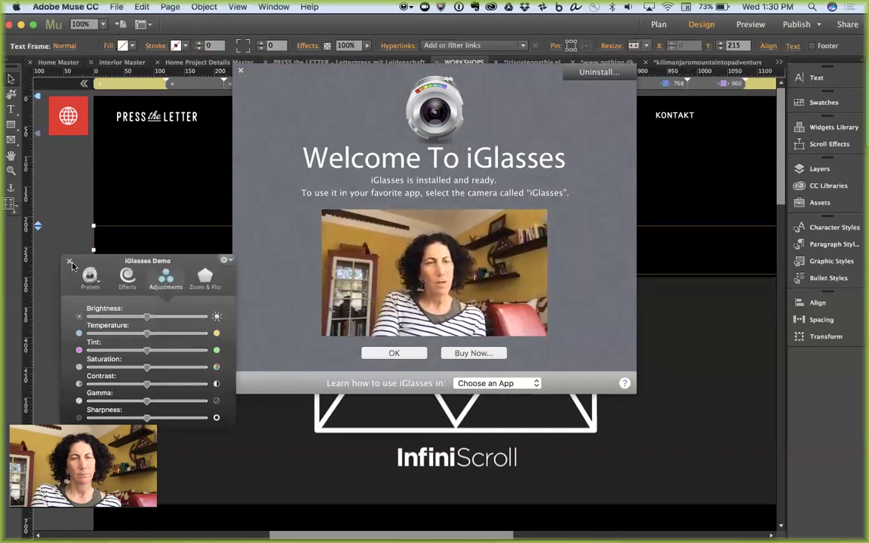
pyautogui.click(67, 240)
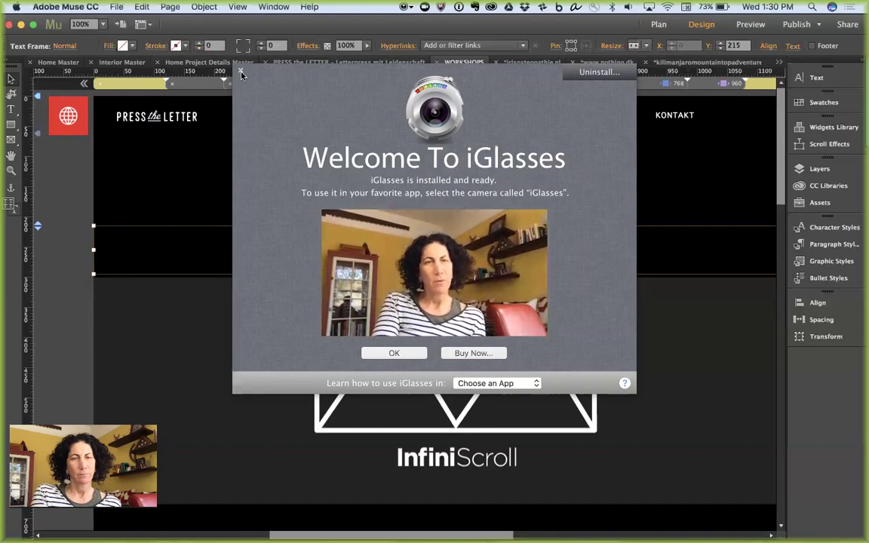
pyautogui.click(394, 353)
# Reopen the WORKSHOPS page from the plan and switch over to Chrome.
pyautogui.click(184, 415)
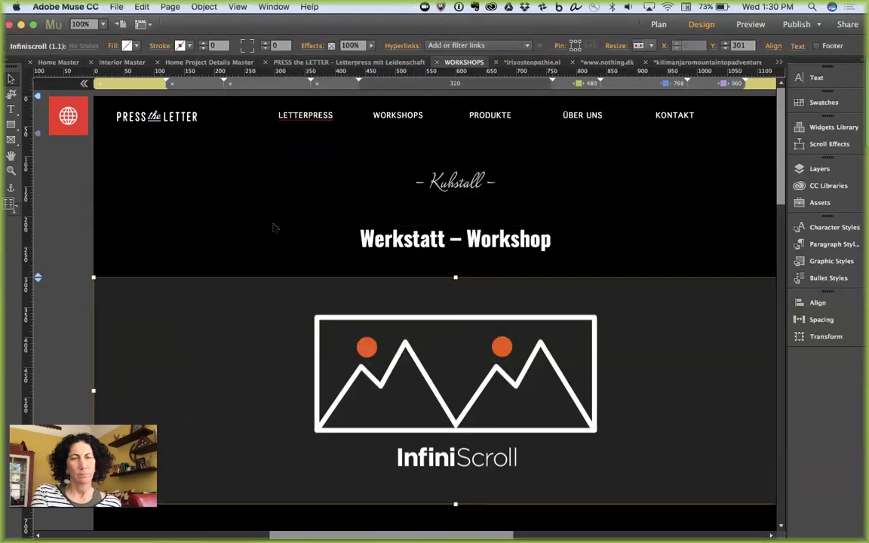
pyautogui.click(109, 263)
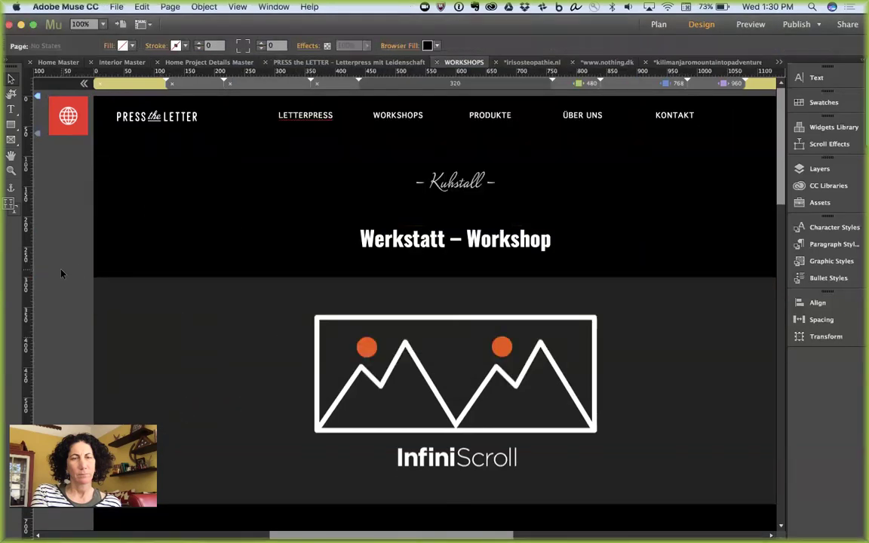
pyautogui.press('super+m')
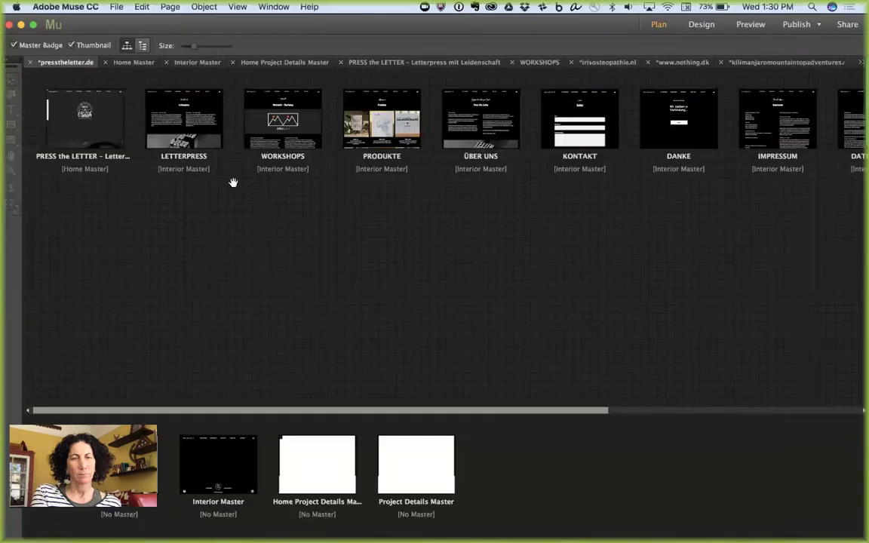
pyautogui.doubleClick(264, 133)
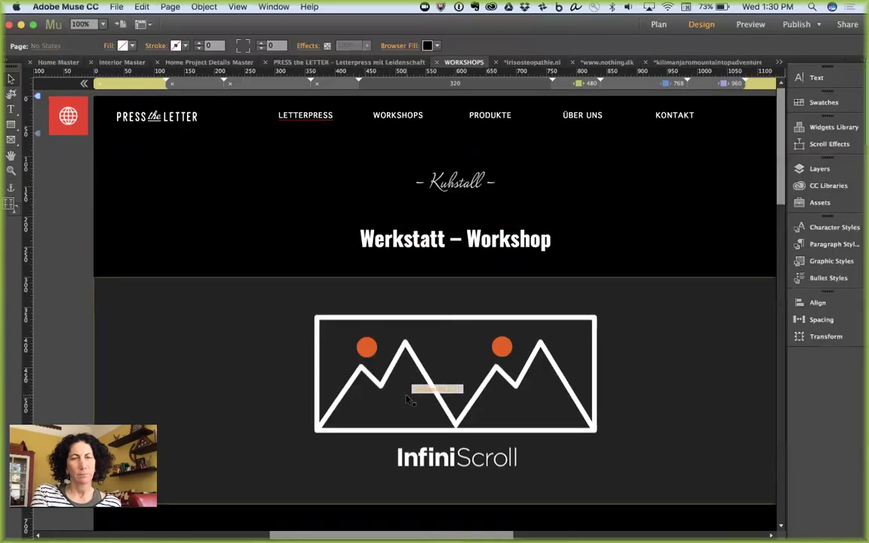
pyautogui.press('super+Tab')
pyautogui.press('super+Tab')
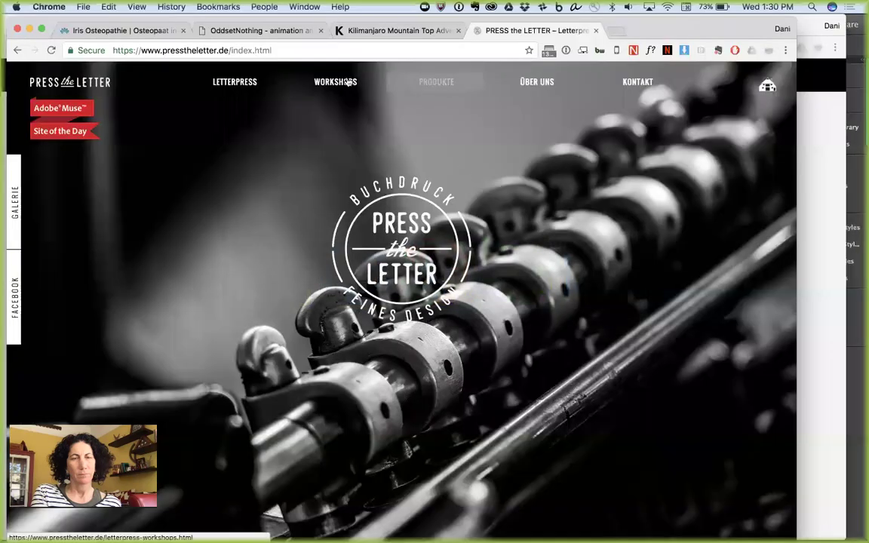
# Go to the live WORKSHOPS page and scroll down through its content.
pyautogui.click(340, 83)
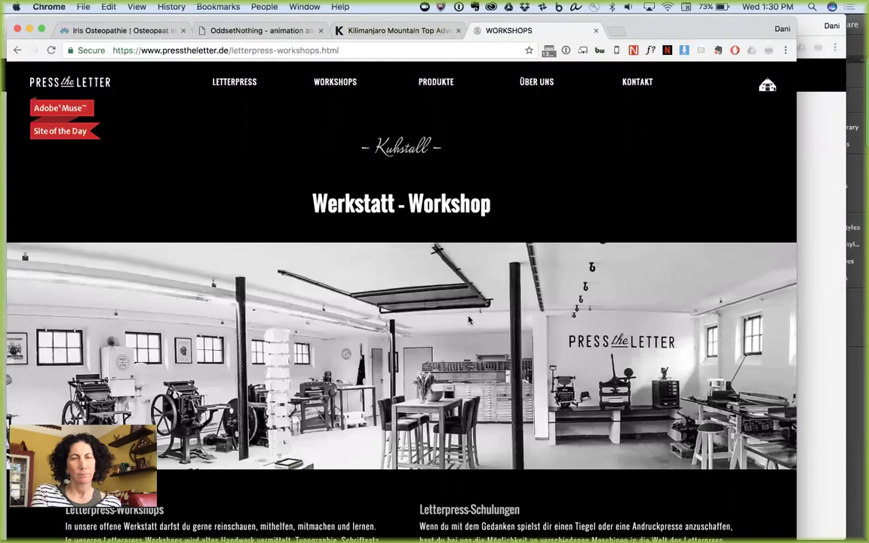
pyautogui.scroll(-2, 469, 321)
pyautogui.scroll(-5, 469, 321)
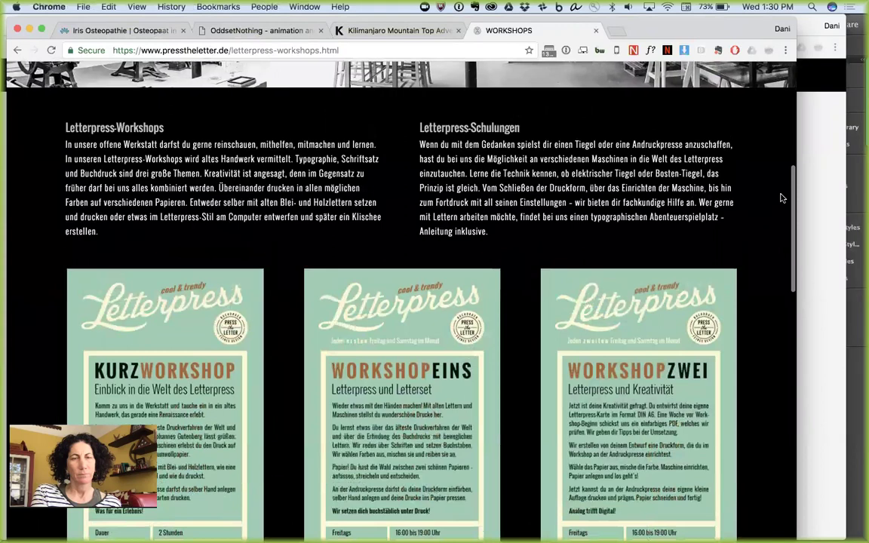
# Narrow the Chrome window step by step to the narrowest layout, watching the Workshops page reflow.
pyautogui.moveTo(775, 152); pyautogui.dragTo(756, 151)
pyautogui.scroll(-5, 684, 217)
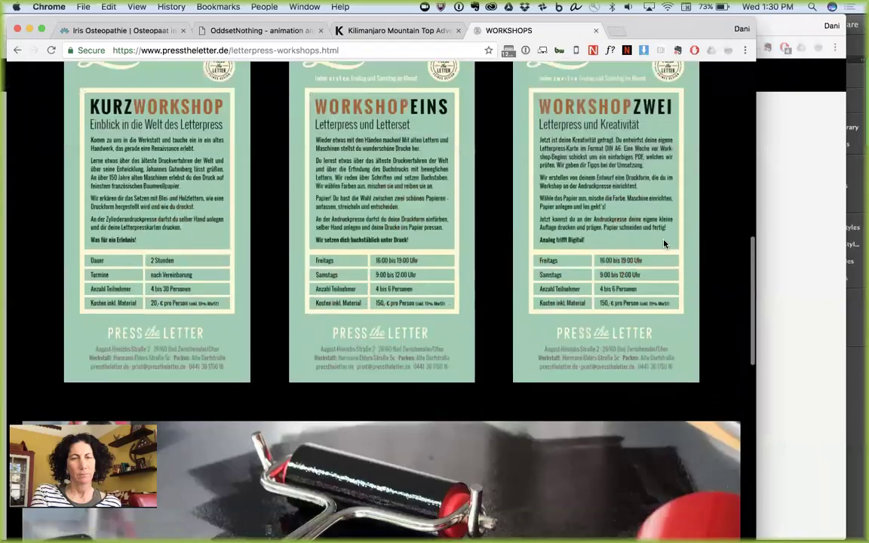
pyautogui.scroll(1, 665, 243)
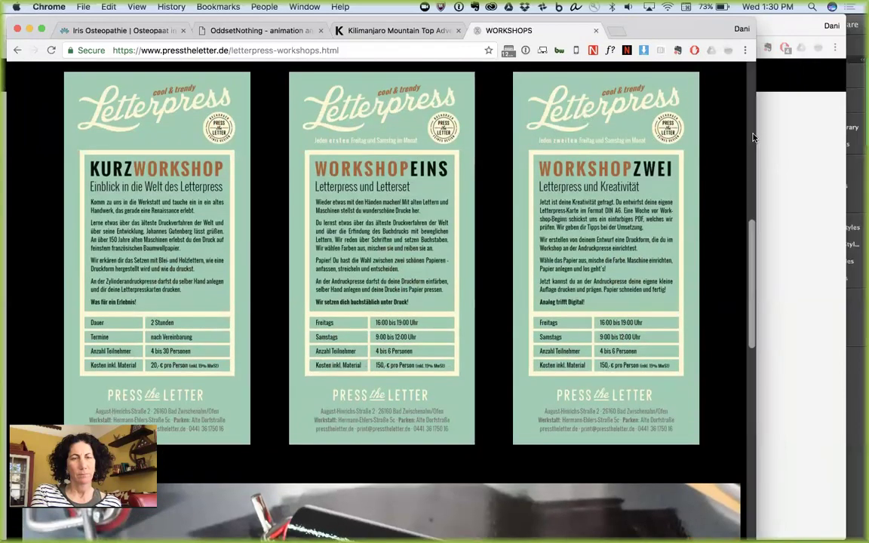
pyautogui.scroll(1, 722, 142)
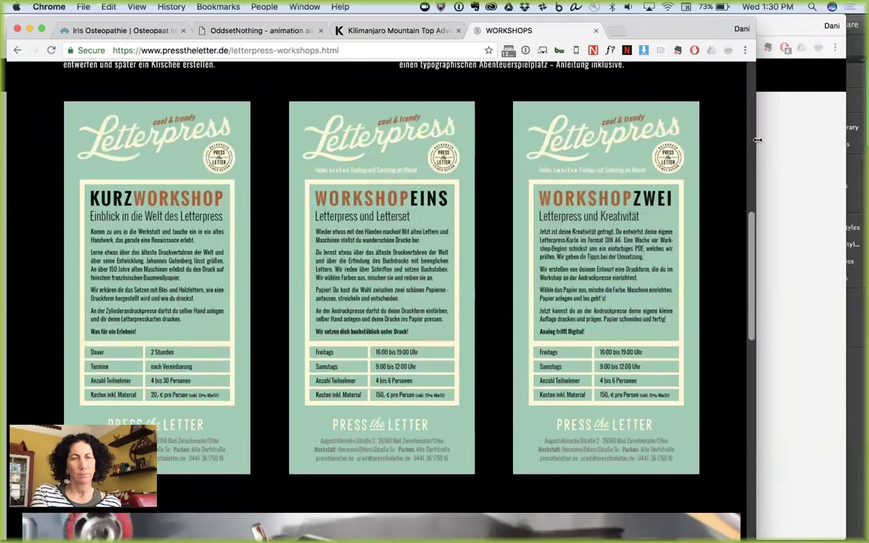
pyautogui.moveTo(758, 141); pyautogui.dragTo(638, 159)
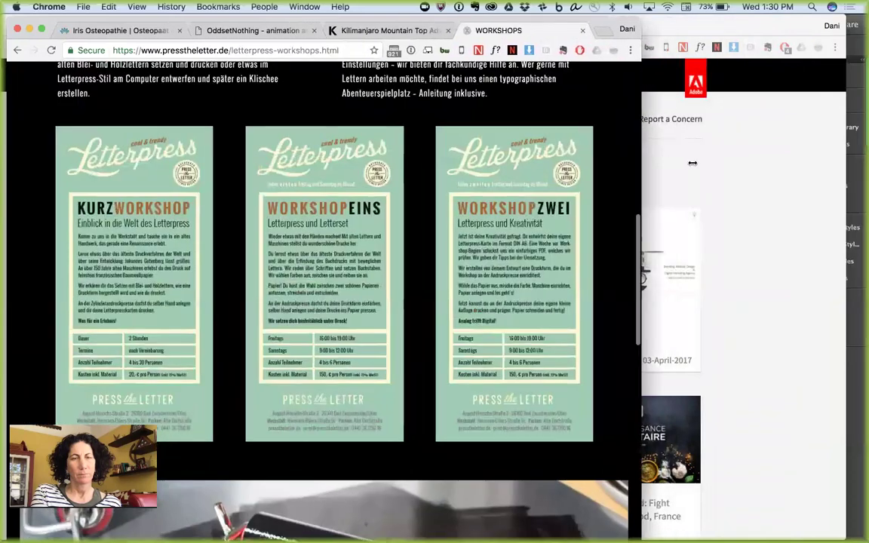
pyautogui.moveTo(693, 163); pyautogui.dragTo(670, 172)
pyautogui.scroll(-6, 564, 172)
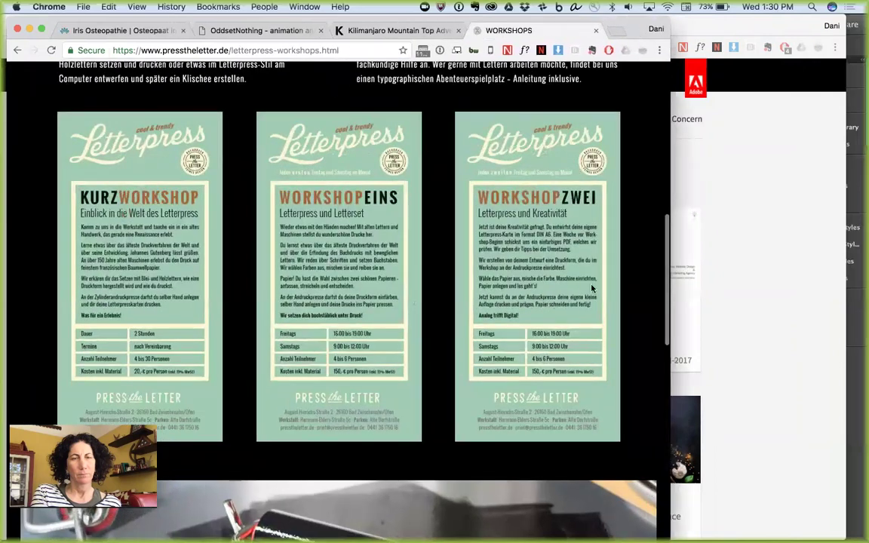
pyautogui.scroll(-10, 593, 288)
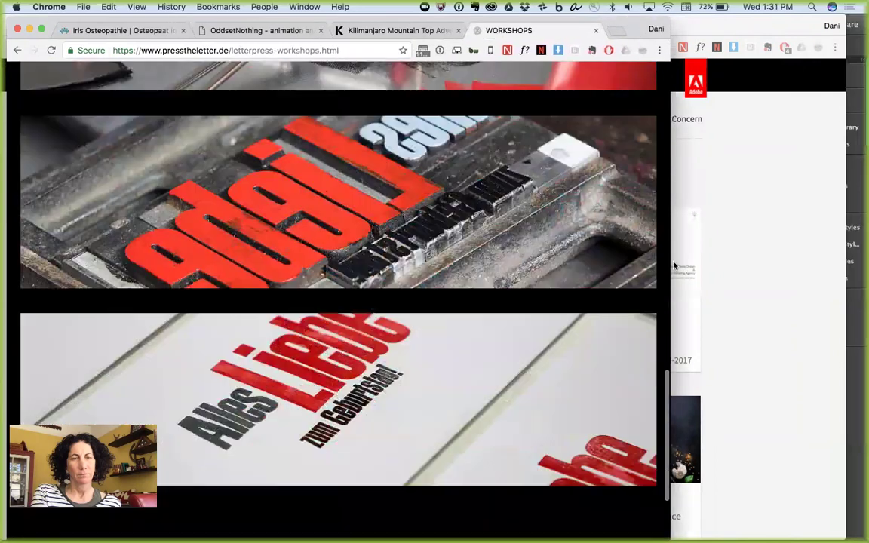
pyautogui.moveTo(669, 264); pyautogui.dragTo(547, 267)
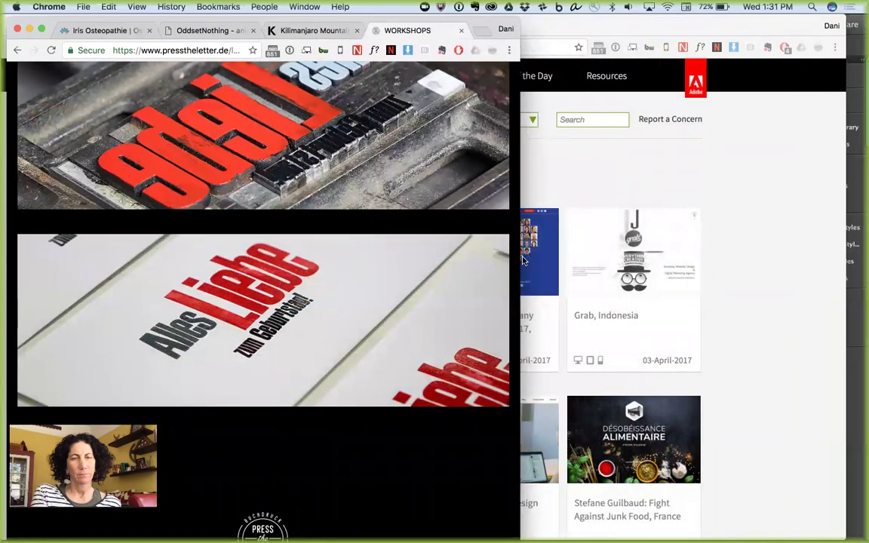
pyautogui.moveTo(523, 260); pyautogui.dragTo(495, 272)
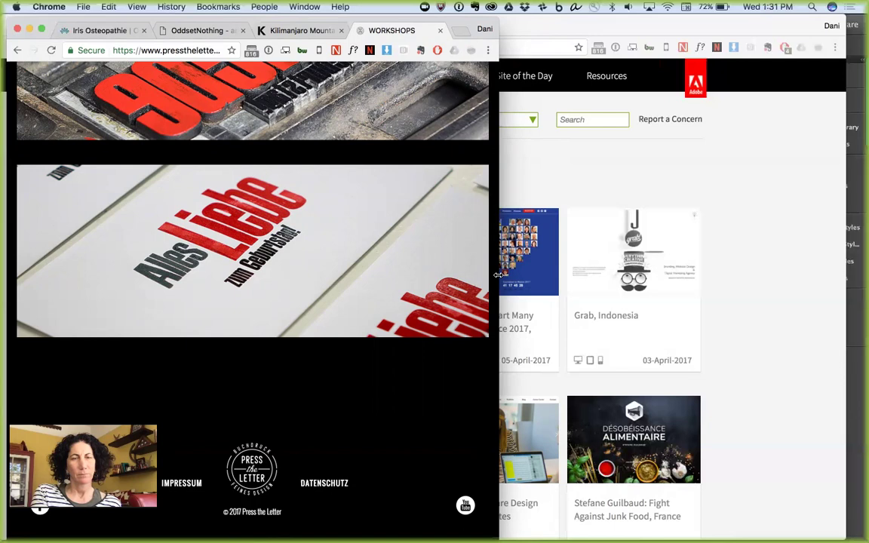
# Bring the musewidgets Site of the Day page forward and scroll up to the featured Troy Bar site.
pyautogui.click(782, 196)
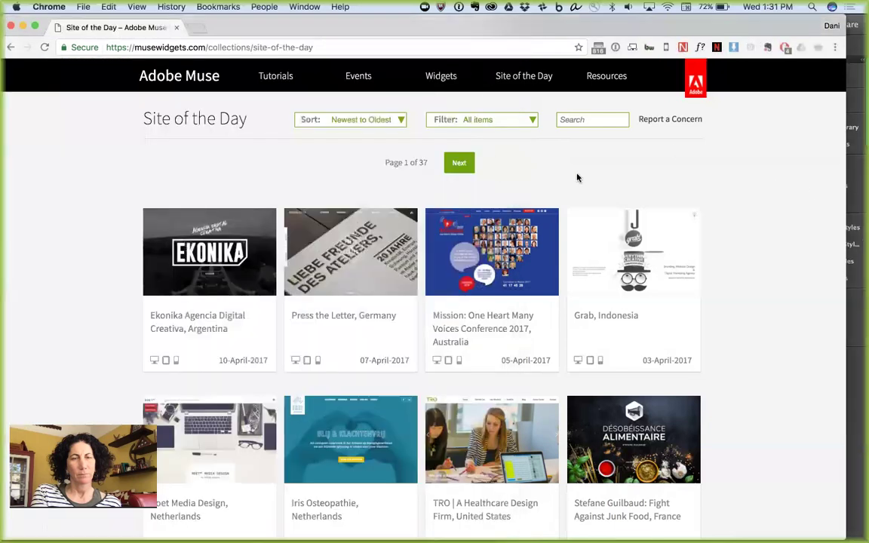
pyautogui.scroll(5, 560, 182)
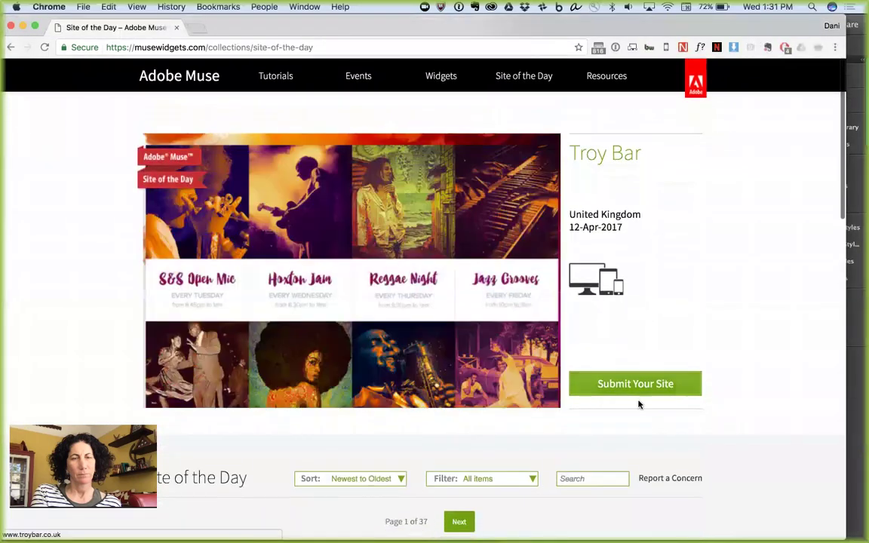